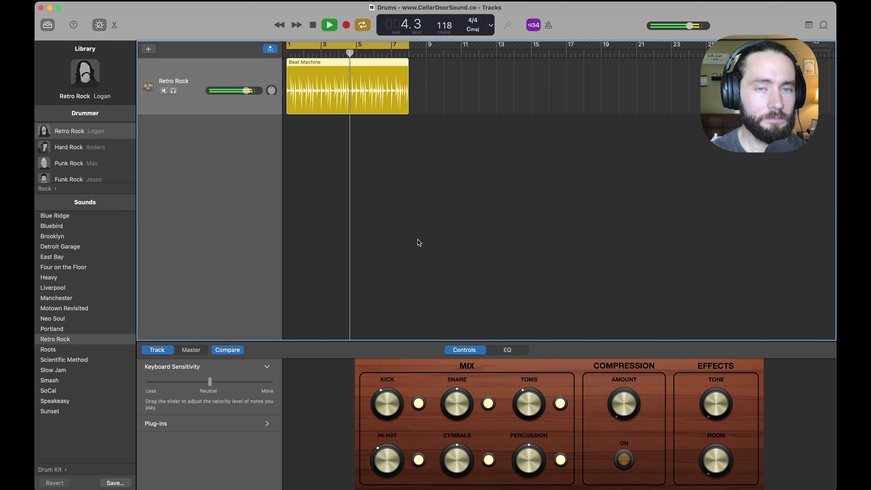
Step: Stop playback and turn off the count-in
key("space")
left_click(532, 30)
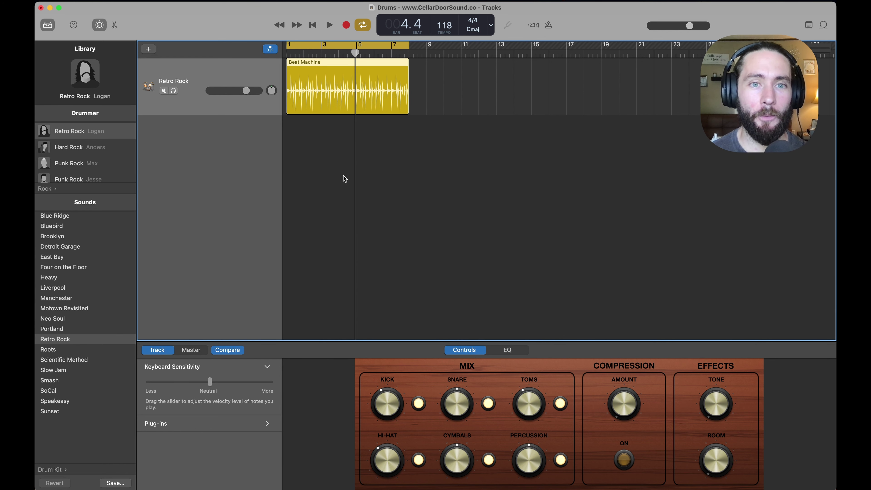
Step: Hide the Smart Controls to give the Beat Machine region the full workspace
key("super+Right")
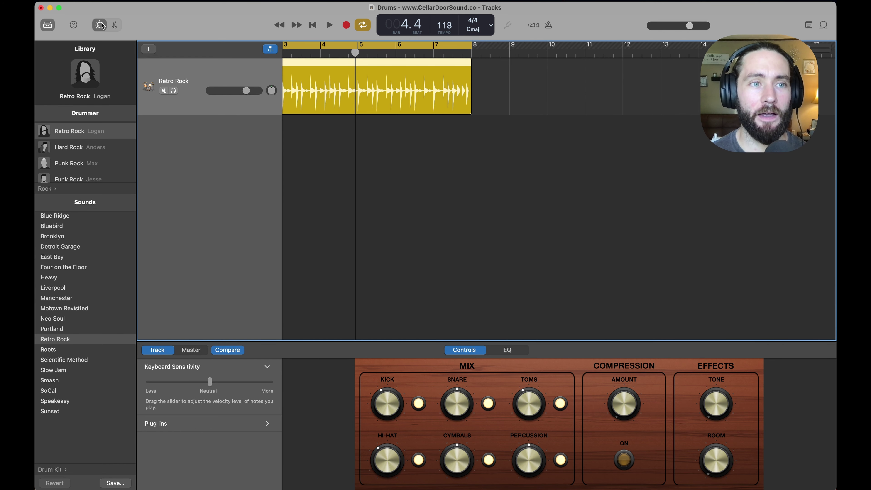
left_click(99, 25)
key("super+Right")
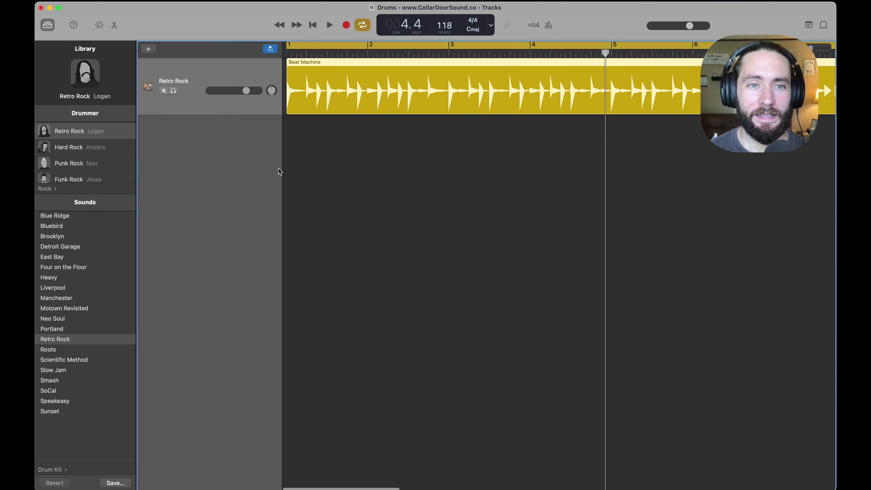
key("super+Left")
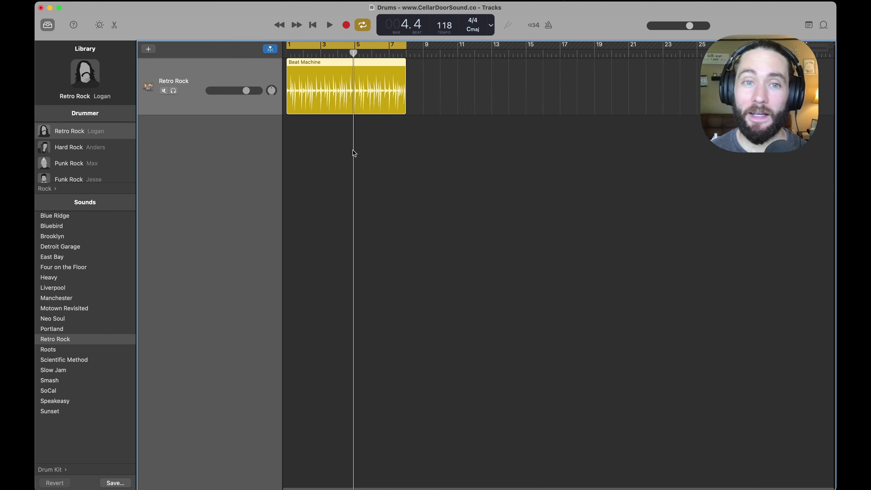
scroll(316, 161, "left", 5)
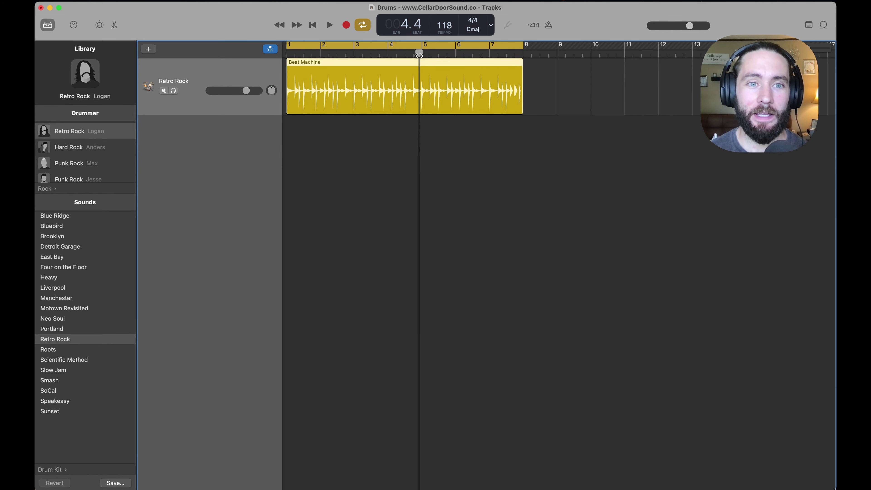
Step: Move the playhead to just before bar 3 and inspect the waveform hit there close up
left_click_drag(419, 53, 353, 55)
key("super+Right")
key("super+Right")
key("super+Right")
key("super+Right")
key("super+Right")
key("super+Right")
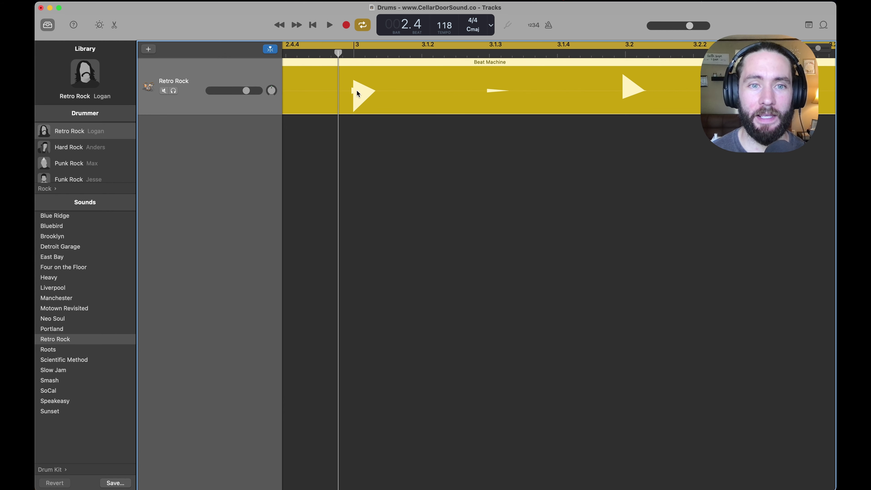
Step: Return the playhead to the project start and inspect the first drum hit of the Beat Machine region
scroll(346, 92, "left", 10)
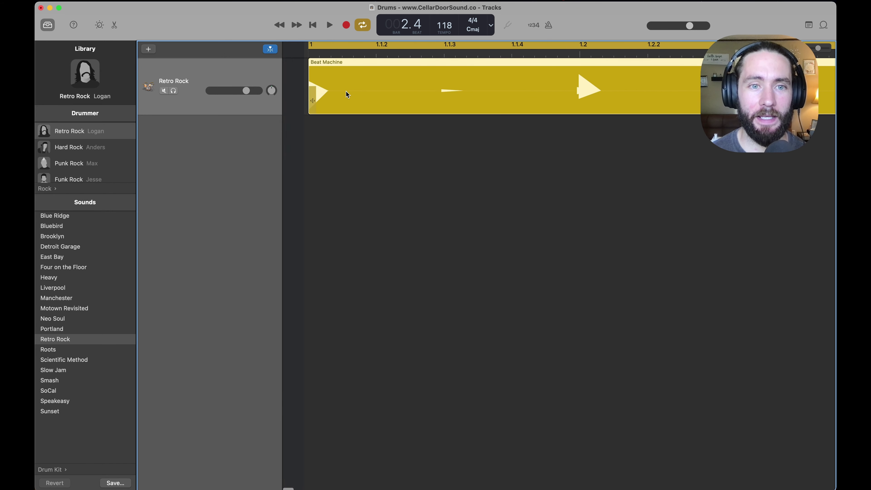
key("Return")
key("super+Right")
key("super+Right")
key("super+Right")
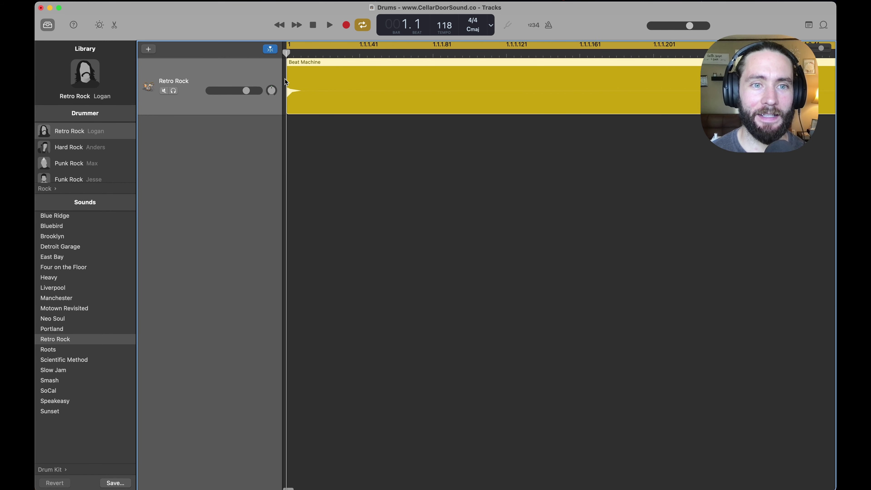
scroll(347, 88, "left", 3)
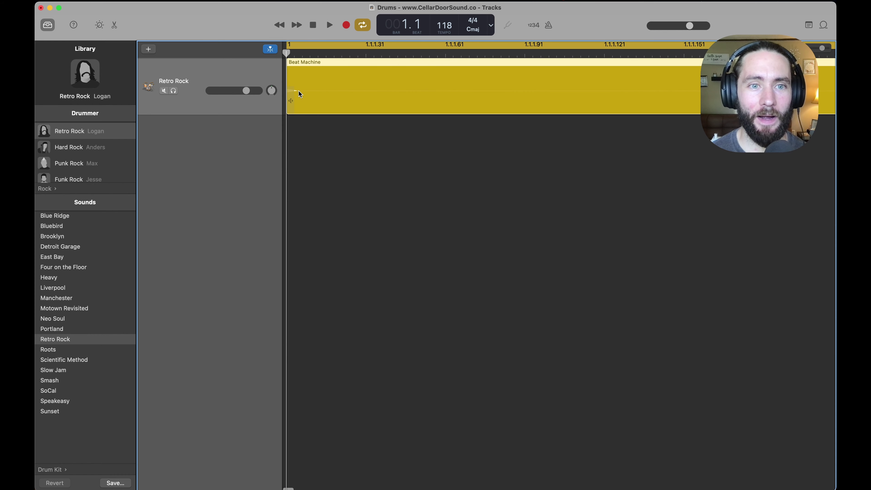
key("super+Left")
key("super+Left")
key("super+Left")
key("super+Right")
key("super+Right")
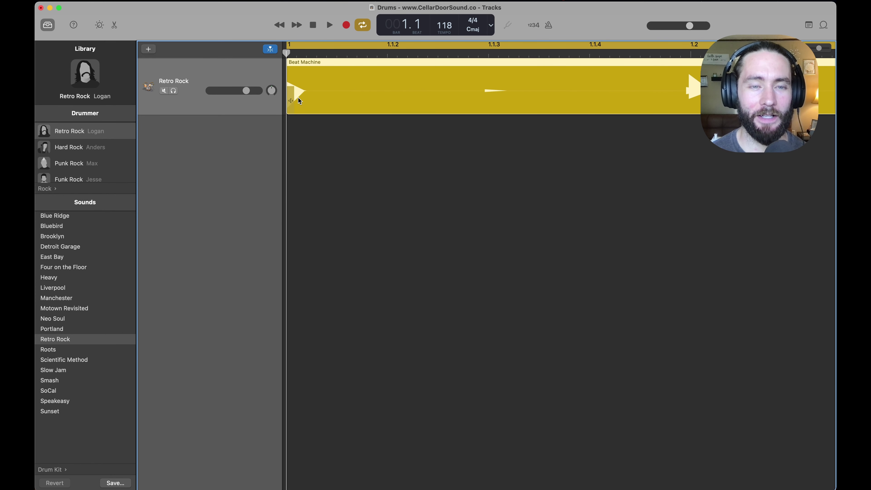
Step: Play the opening beats of the drum loop from bar 1 several times to check the first hit
key("super+Left")
key("super+Left")
key("super+Left")
key("super+Left")
key("super+Left")
key("super+Left")
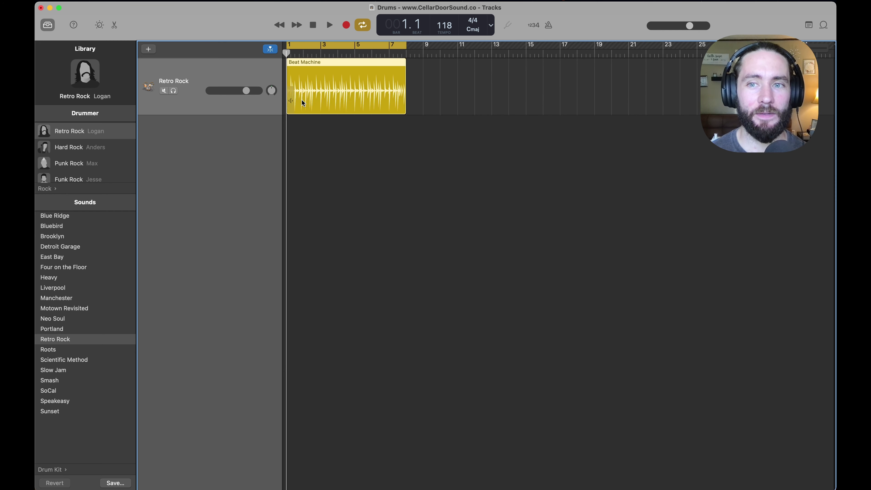
key("super+Right")
key("super+Right")
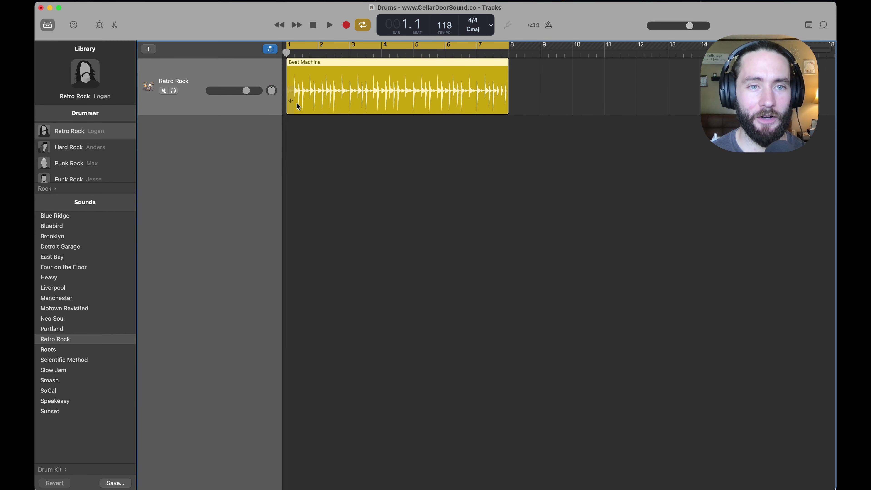
key("space")
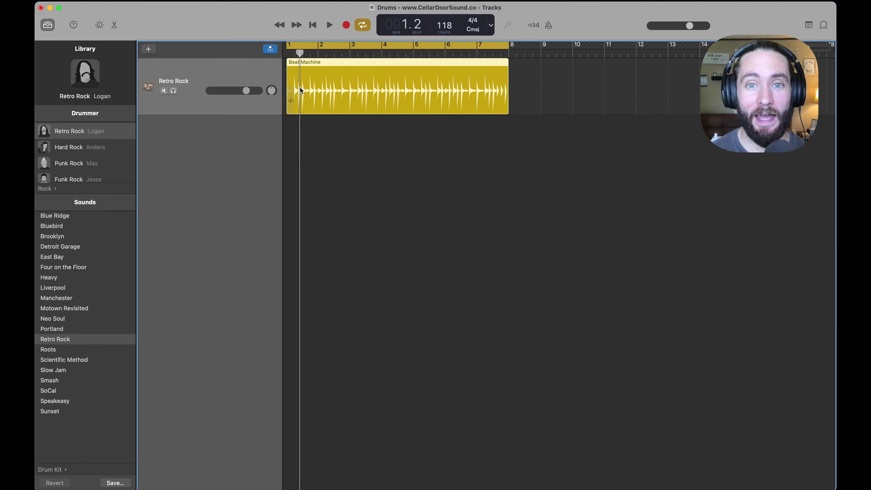
key("space")
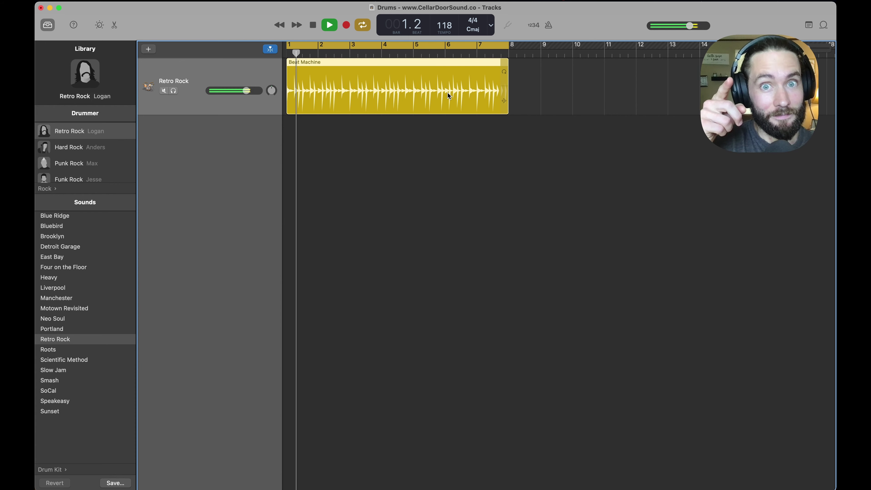
key("space")
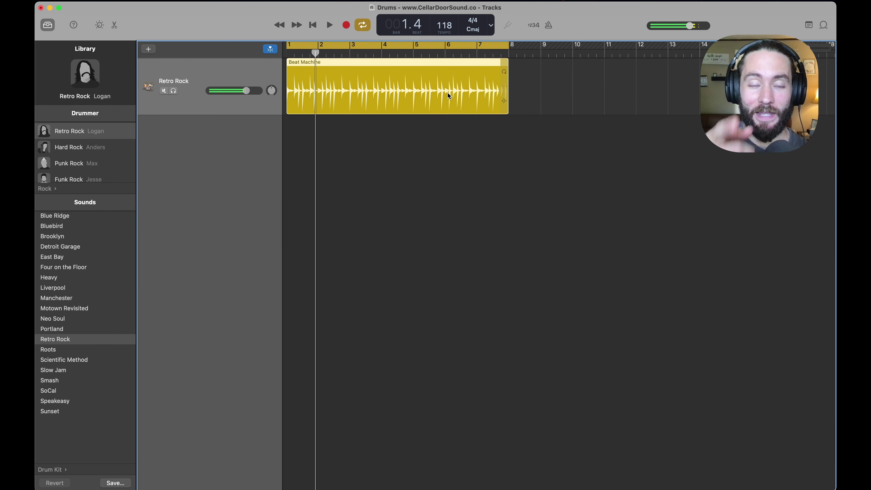
key("space")
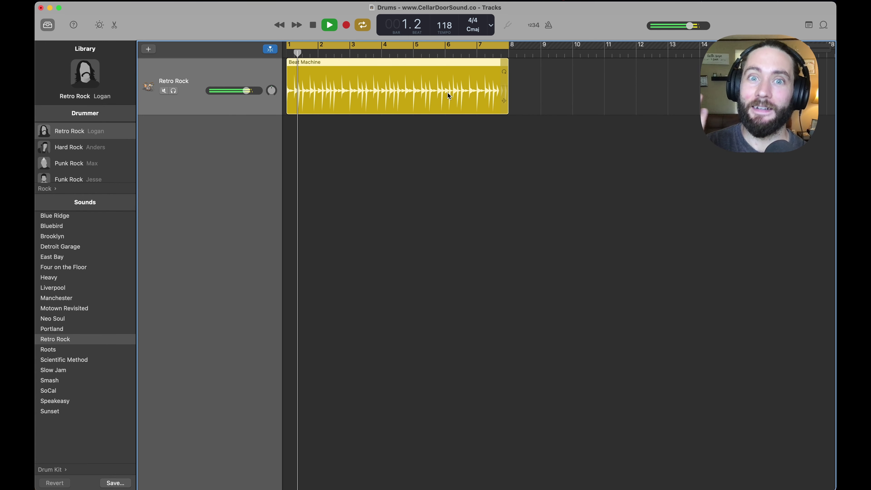
key("space")
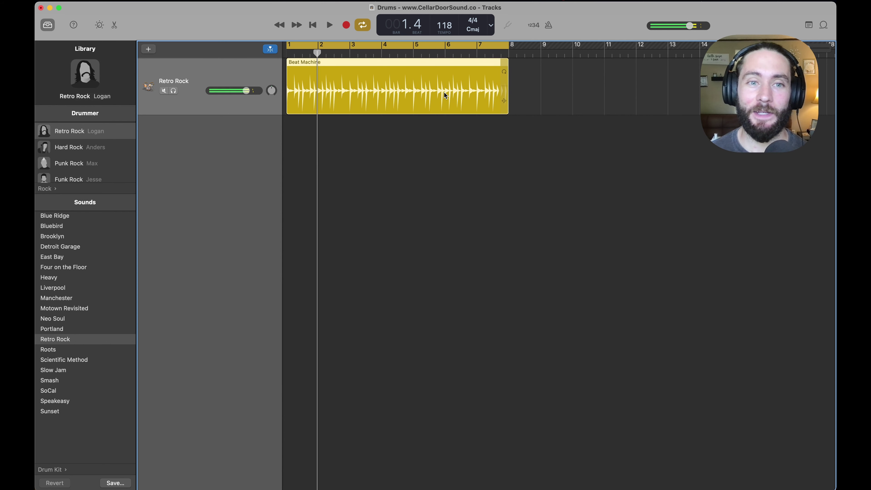
Step: Inspect how the first drum hit lines up with the start of the region at bar 1
key("super+Right")
key("super+Right")
key("super+Right")
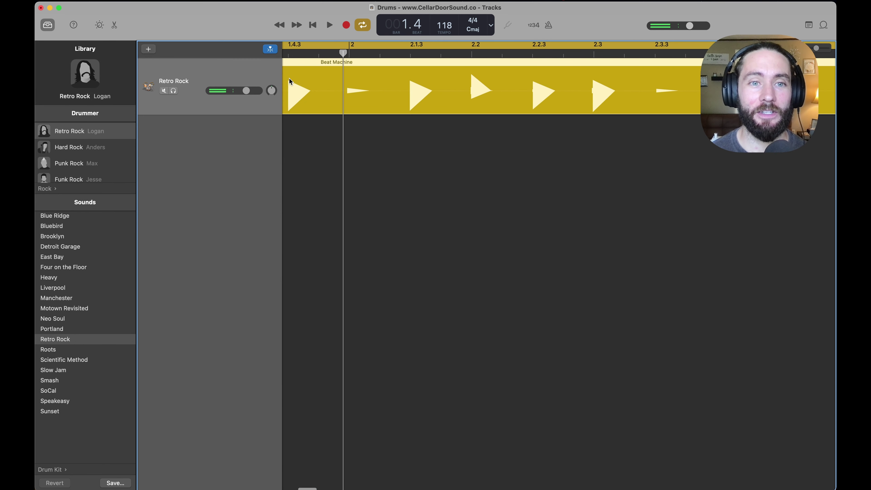
scroll(289, 81, "left", 10)
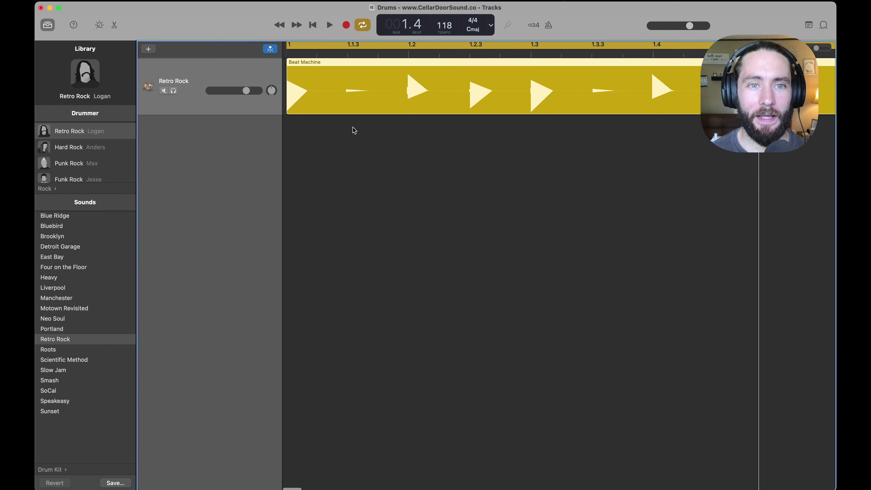
Step: Move the cycle area and the Beat Machine region so both start at bar 3
key("super+Left")
key("super+Left")
key("super+Left")
key("super+Left")
key("super+Left")
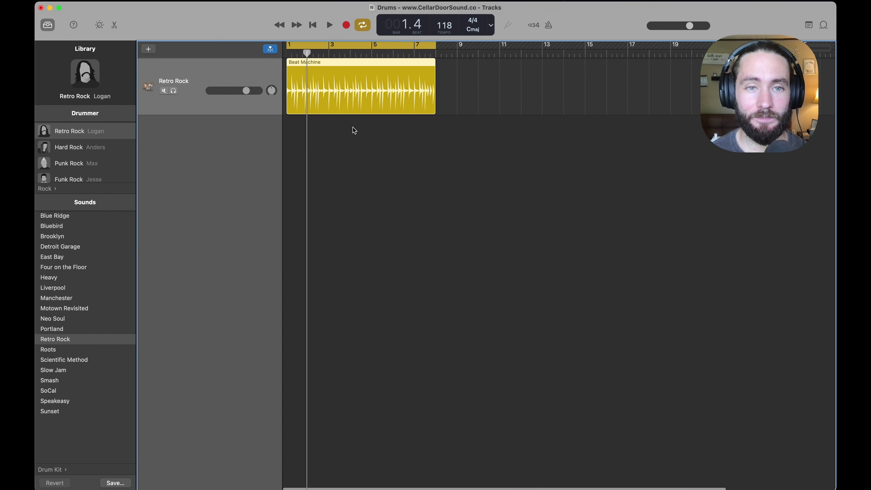
key("super+Right")
key("super+Right")
key("super+Right")
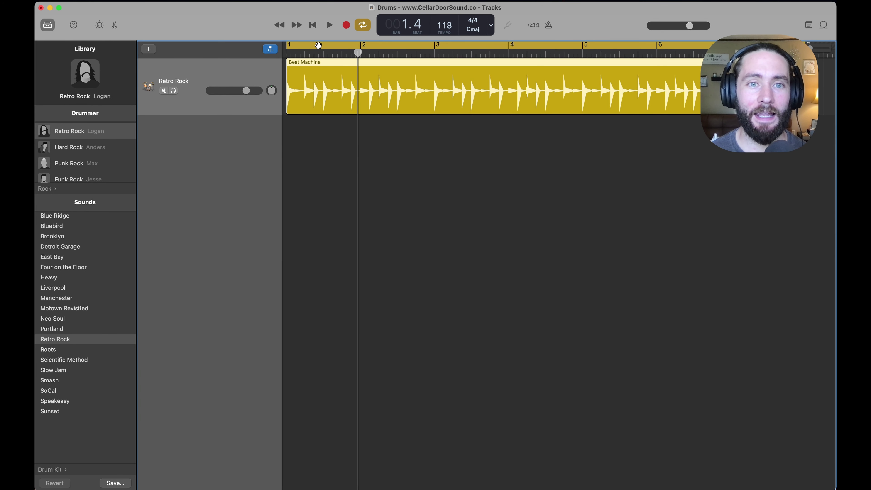
left_click_drag(319, 46, 467, 55)
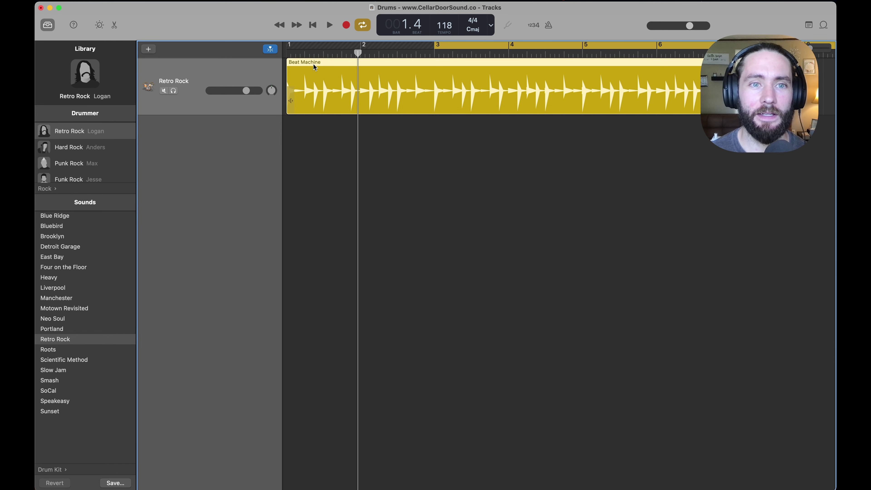
left_click_drag(313, 63, 461, 84)
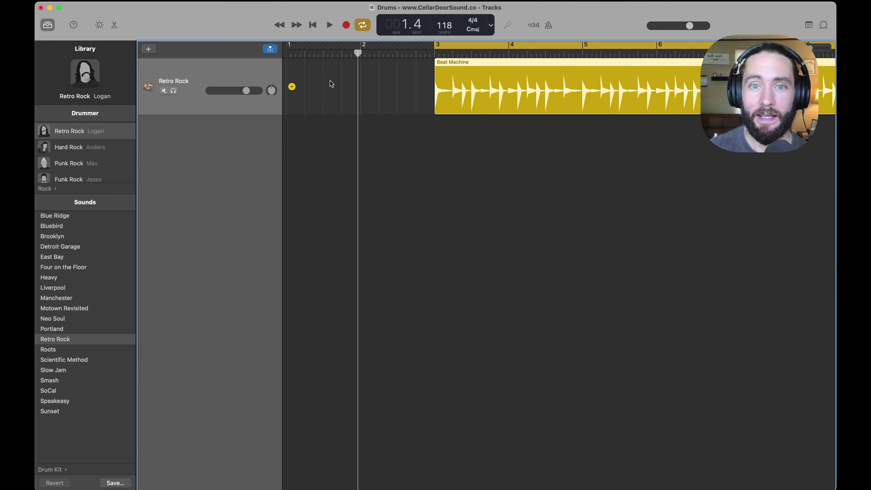
Step: Extend the Beat Machine region's start slightly ahead of bar 3 and play it from bar 3
left_click(432, 50)
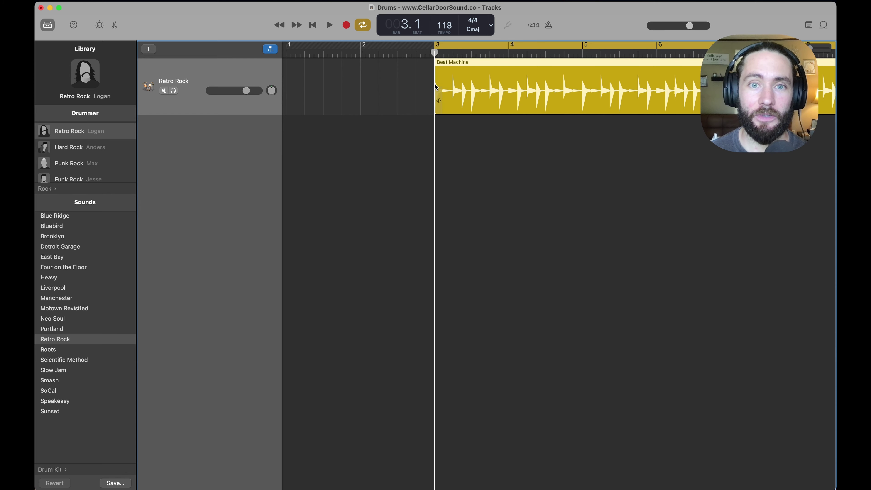
key("super+Right")
key("super+Right")
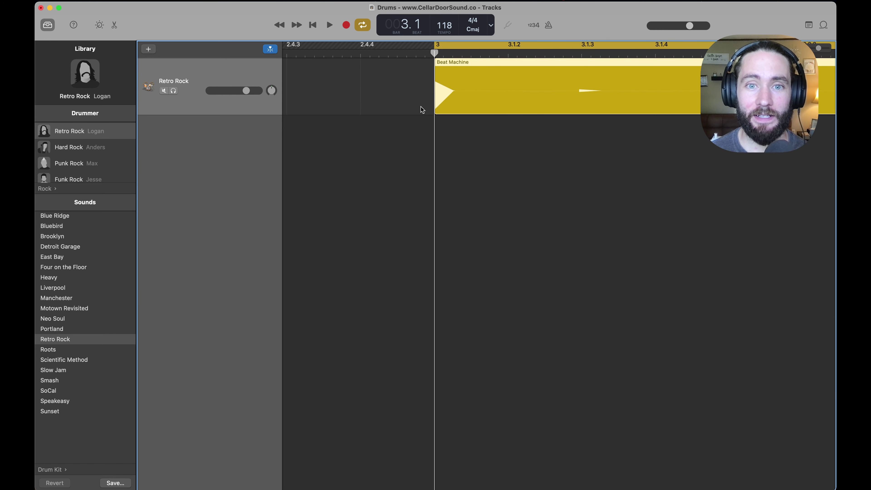
left_click_drag(434, 110, 429, 113)
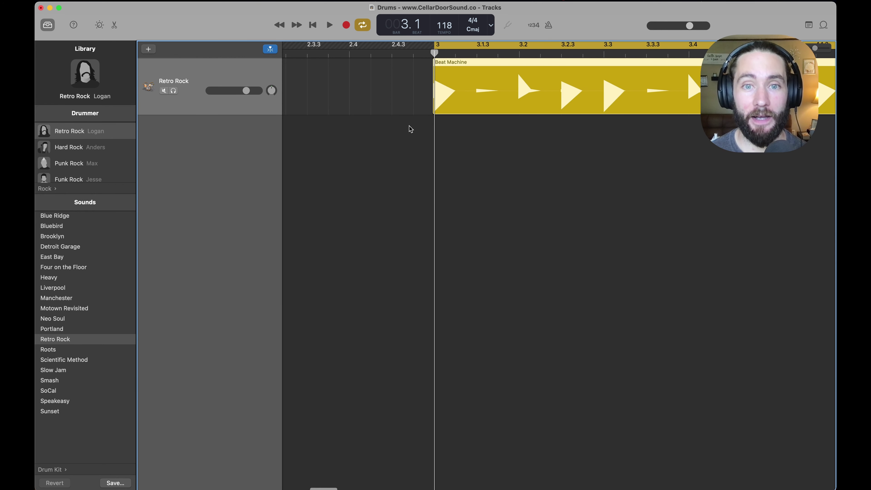
key("space")
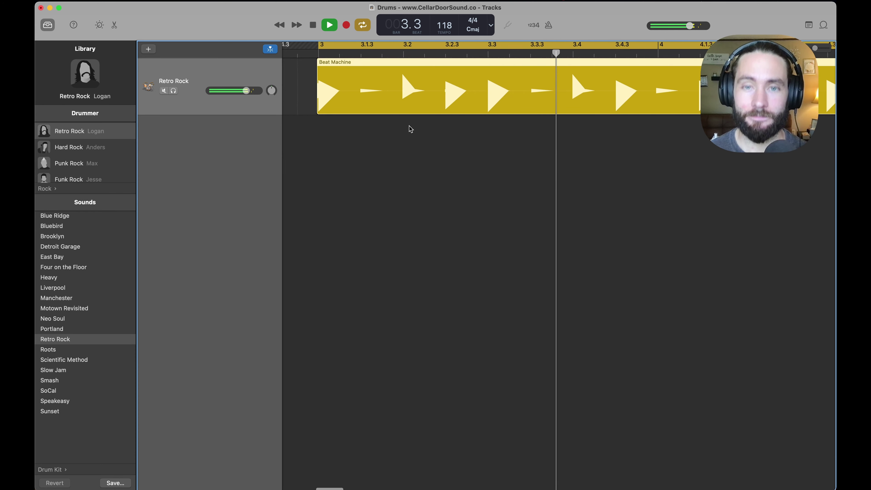
key("space")
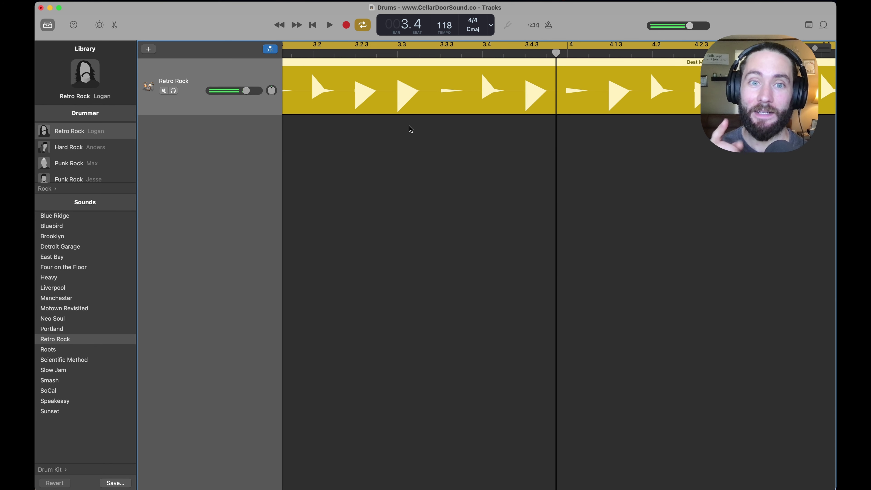
Step: Extend the cycle area so it spans bar 2 to bar 11
key("super+Left")
key("super+Left")
key("super+Left")
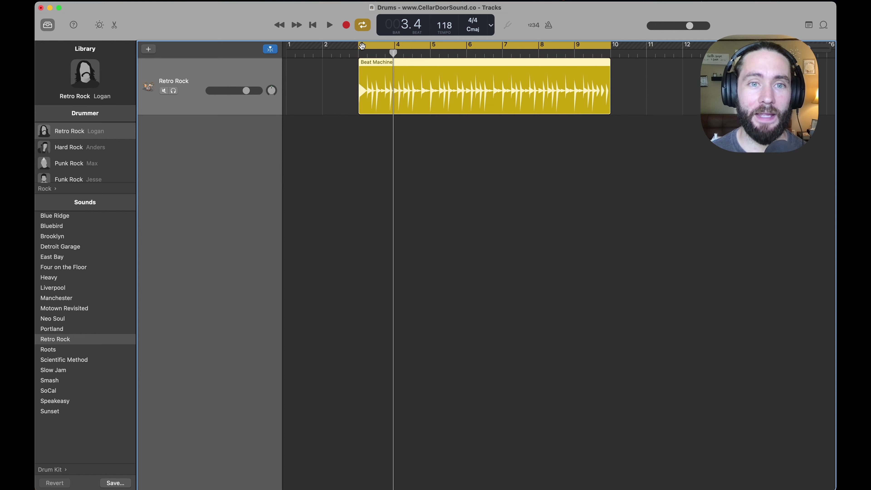
left_click_drag(359, 46, 323, 45)
Step: Show the Smart Controls and switch off the kick, snare, toms, percussion, cymbals and hi-hat in the drum mix
key("b")
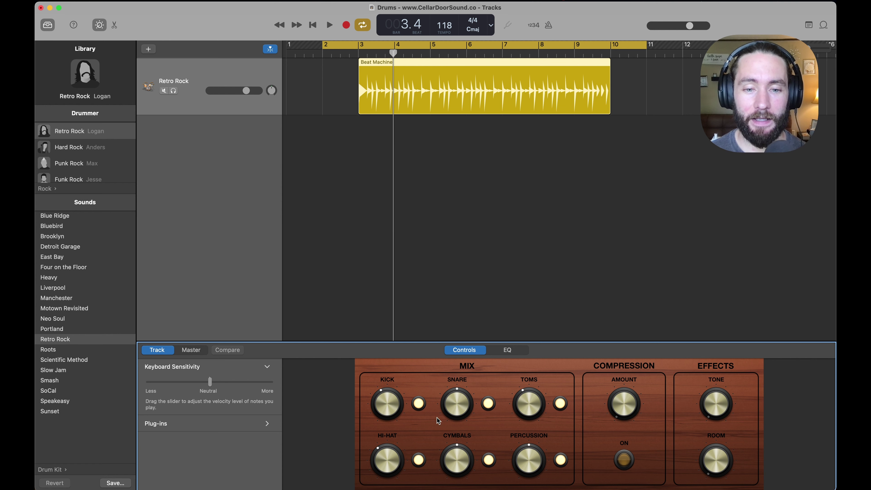
left_click(418, 404)
left_click(489, 404)
left_click(560, 404)
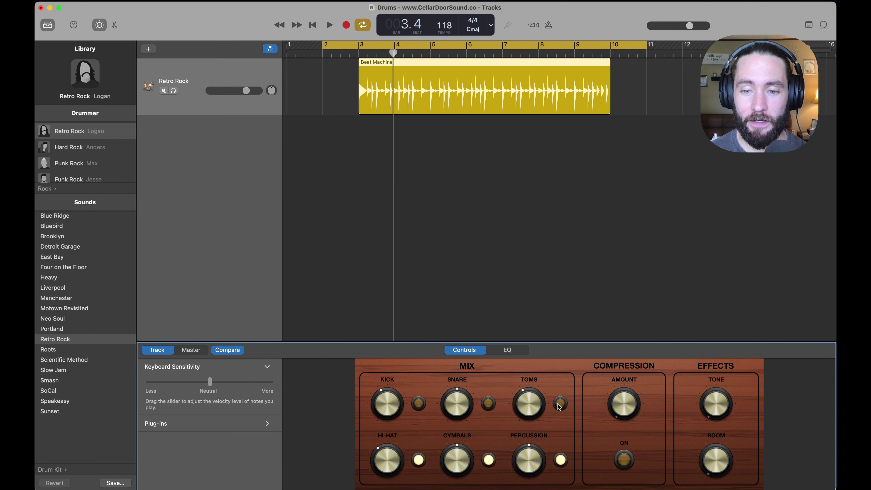
left_click(561, 459)
left_click(488, 459)
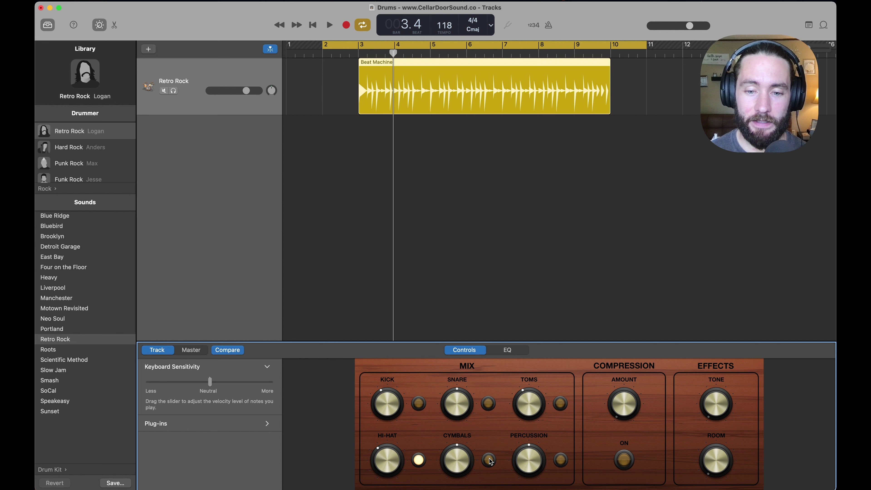
left_click(418, 459)
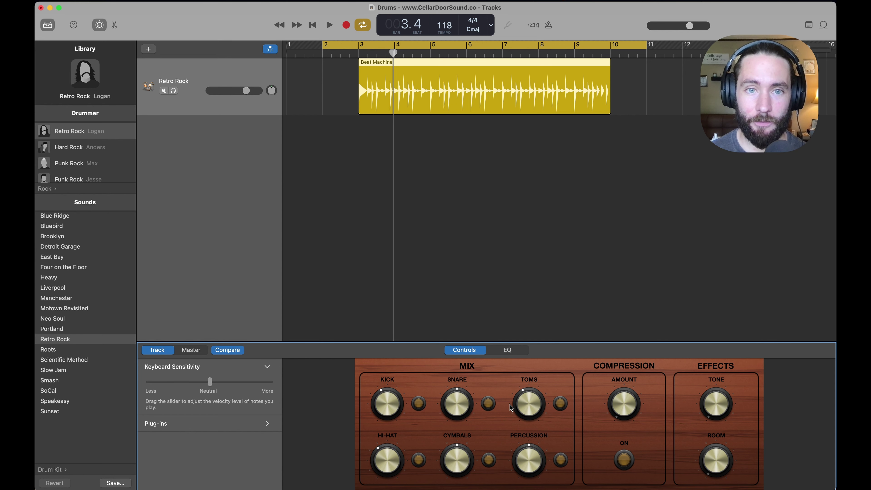
Step: Play the project with all kit pieces off, jumping ahead to a point within bar 3
key("space")
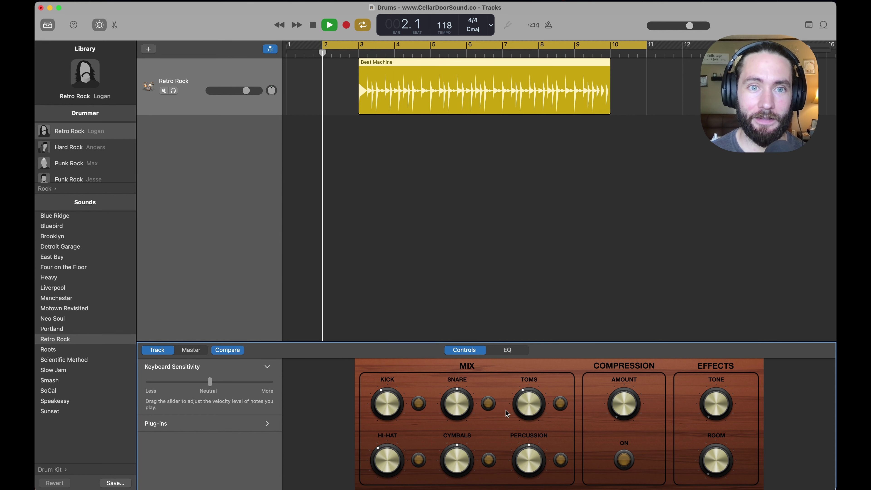
left_click(375, 52)
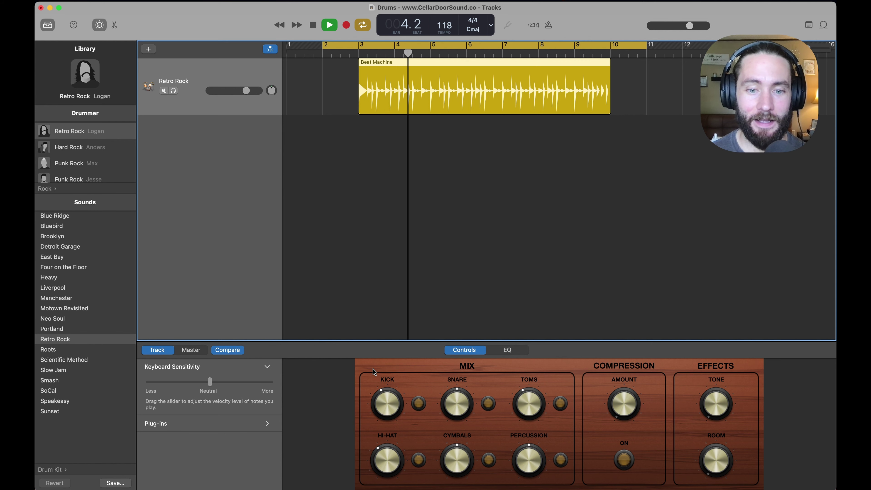
Step: Switch on only the kick in the drum mix and play it from about the start of bar 3
left_click(419, 404)
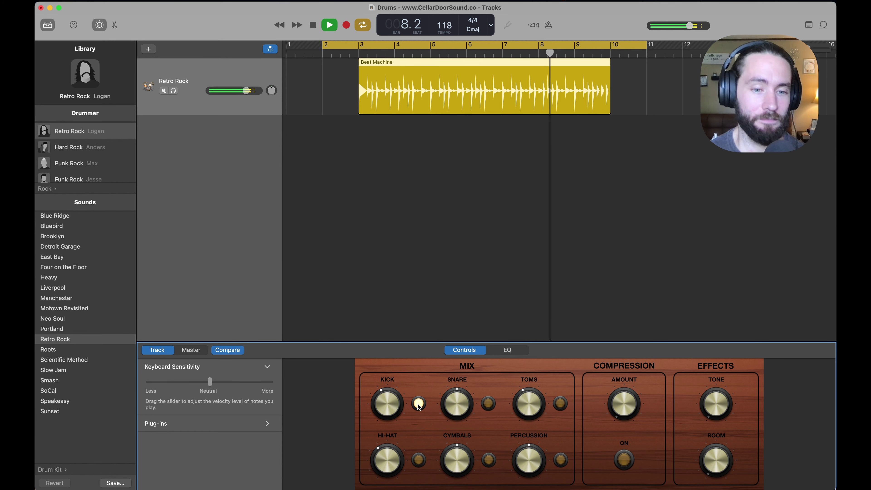
key("space")
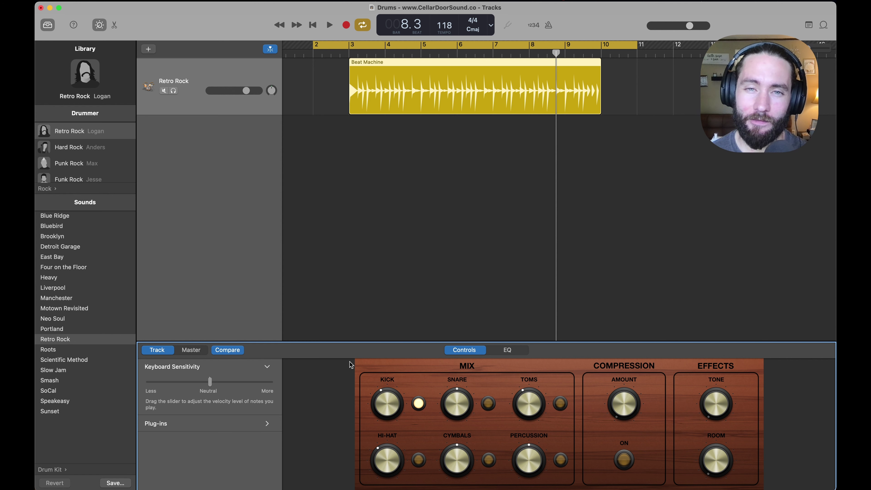
key("space")
left_click(353, 53)
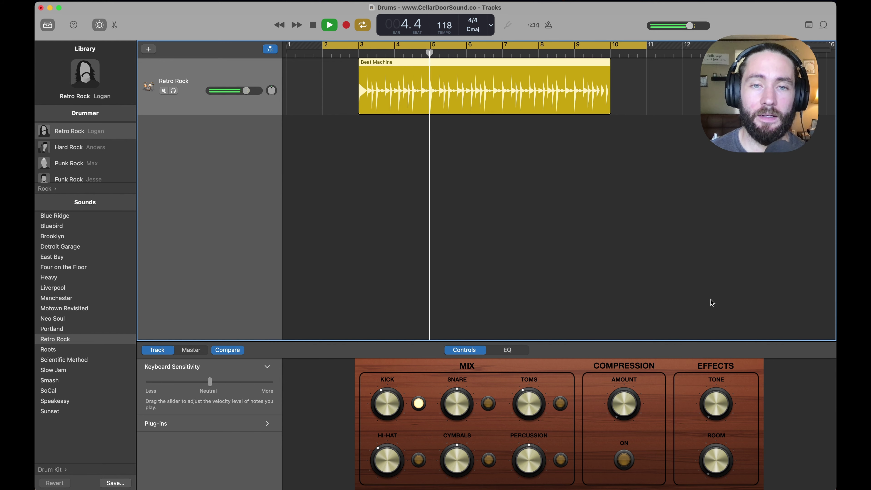
key("space")
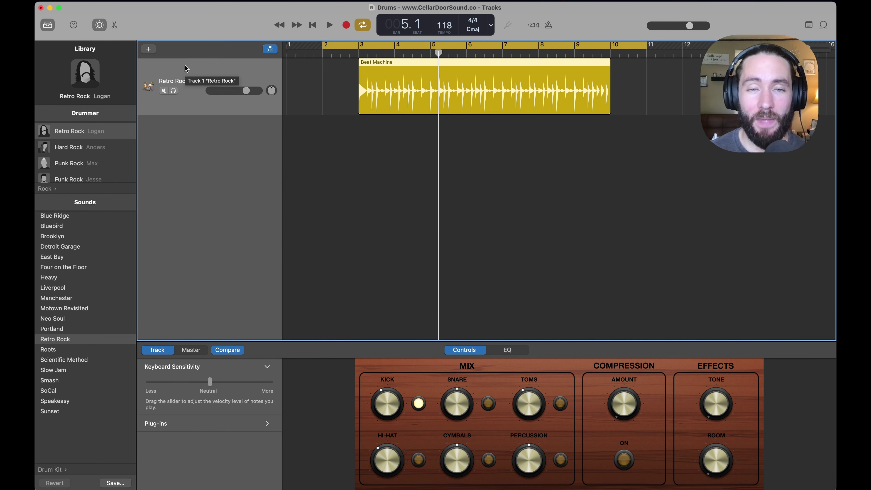
Step: Swap the kick for the snare in the drum mix and switch back to the kick alone
left_click(416, 405)
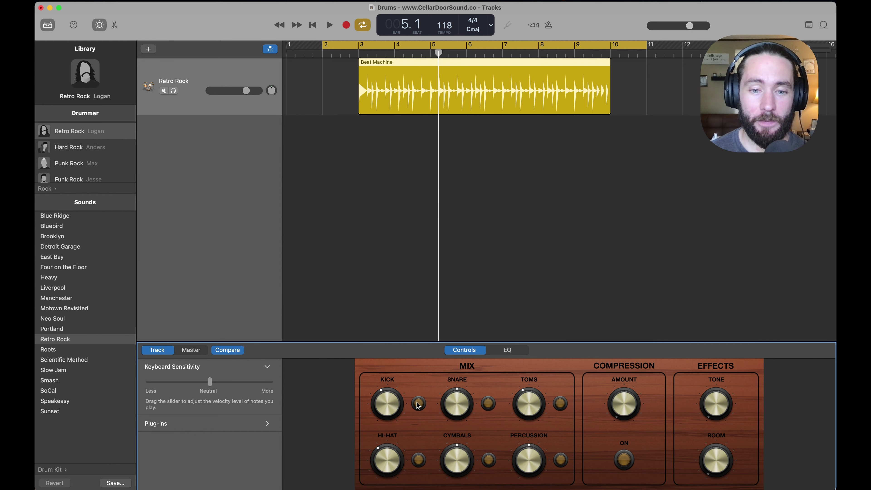
left_click(489, 404)
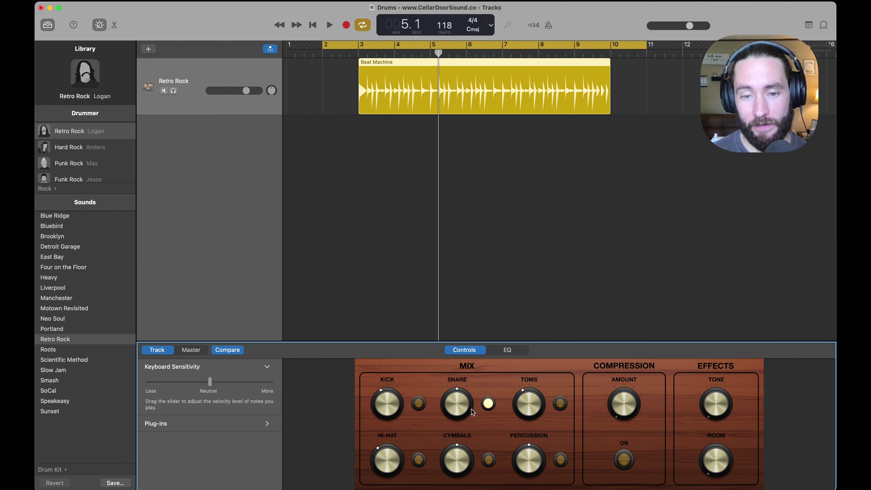
left_click(488, 406)
left_click(418, 403)
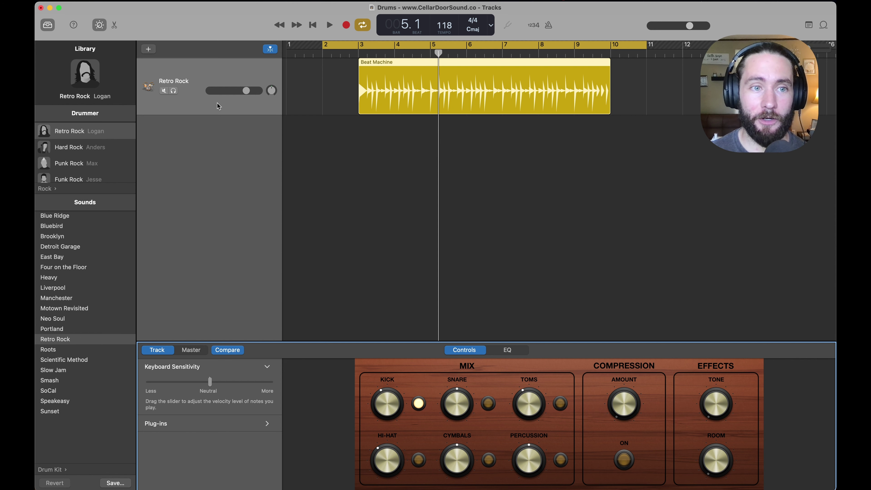
Step: Create a new track with duplicate settings from the Retro Rock track and delete that duplicate
right_click(210, 71)
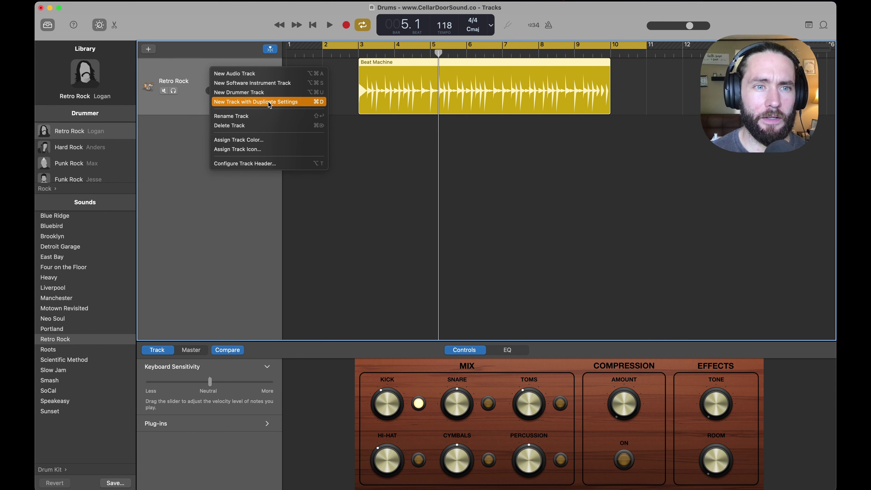
left_click(286, 103)
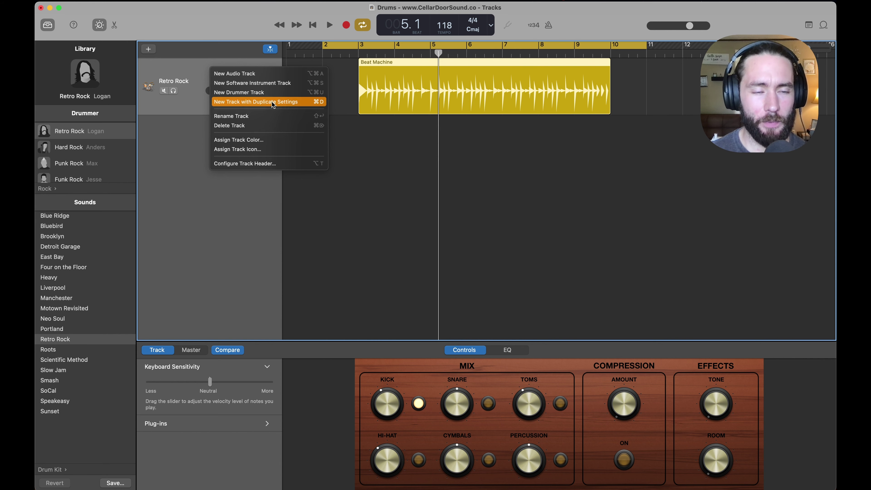
left_click(204, 109)
left_click(206, 130)
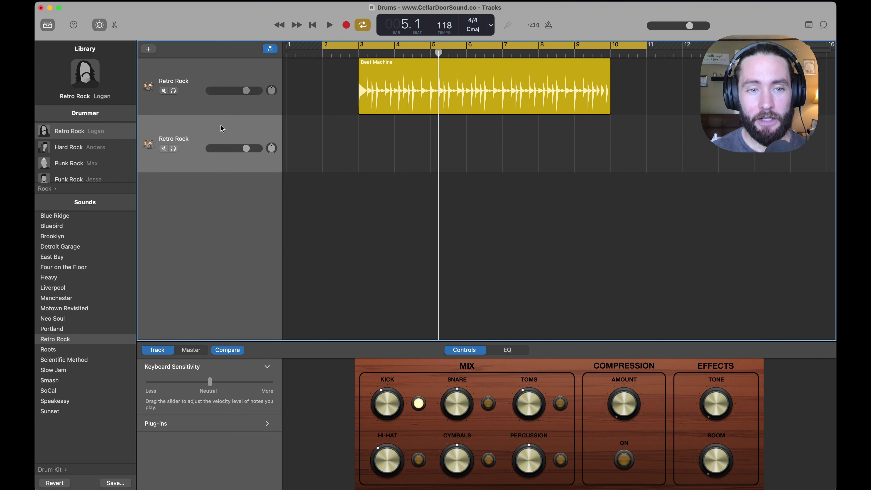
key("super+BackSpace")
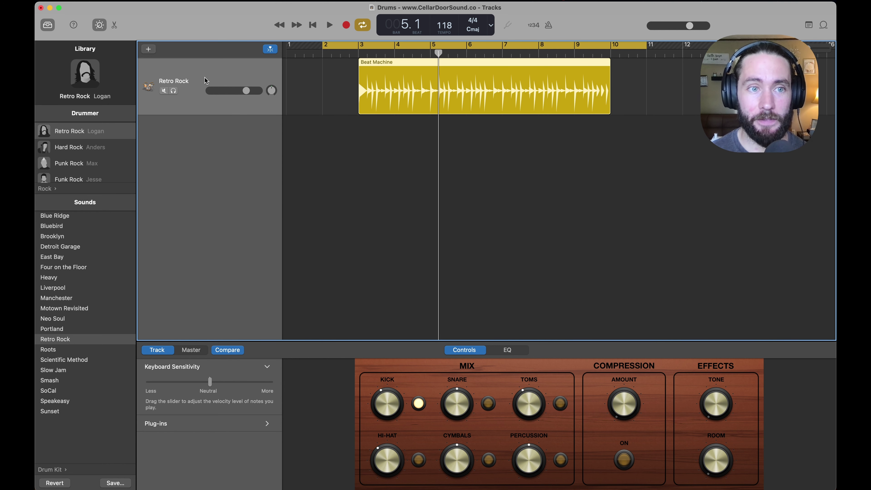
Step: Start exporting the kick-only song to disk, choosing the Downloads folder and the file name Kick
left_click(222, 1)
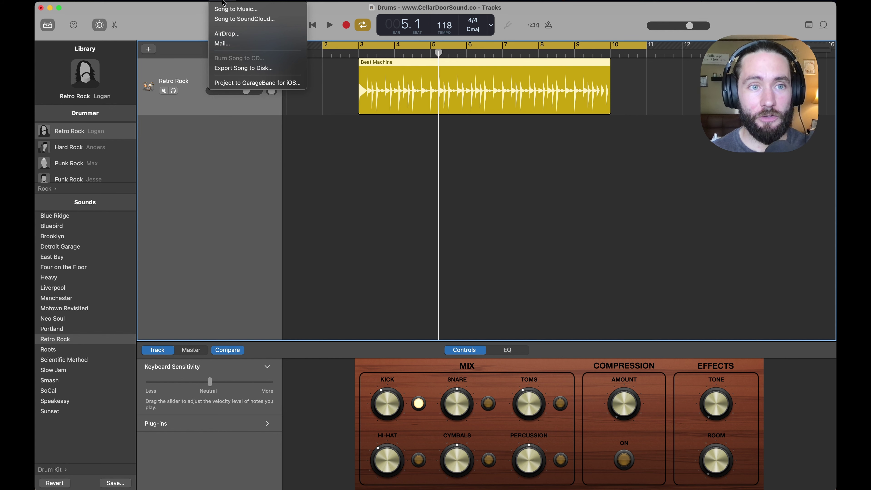
left_click(240, 68)
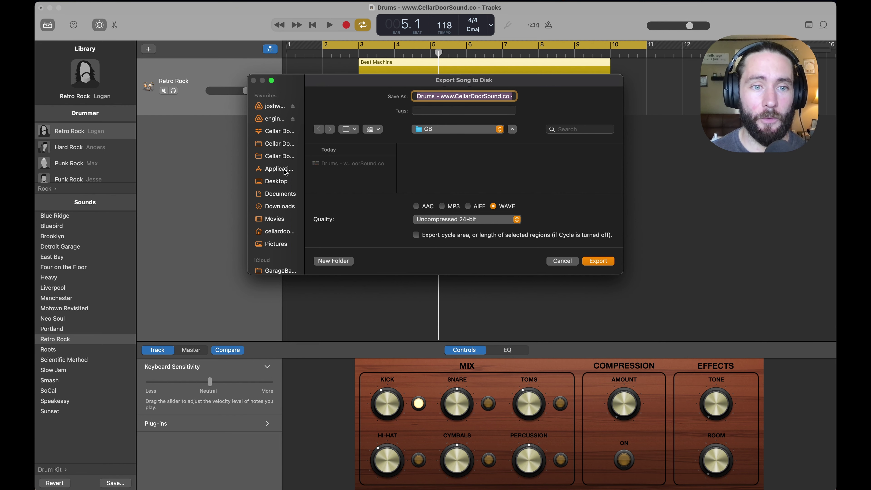
left_click(281, 198)
left_click(280, 206)
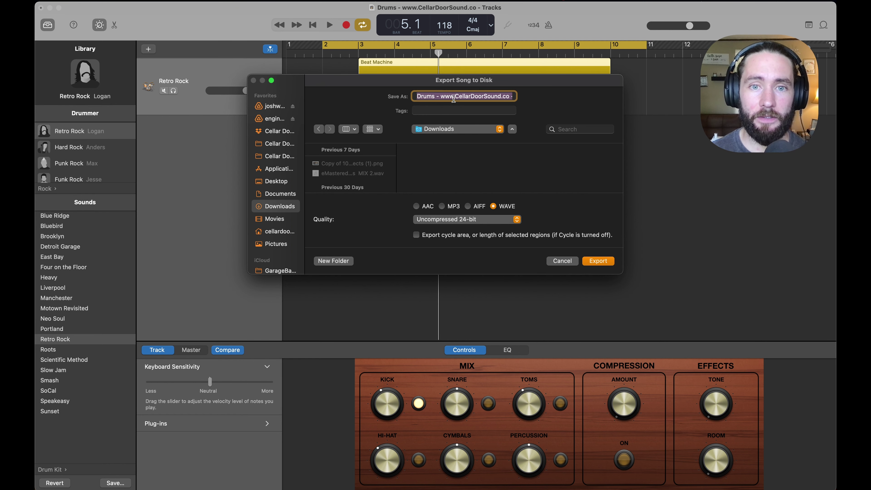
type("Kick")
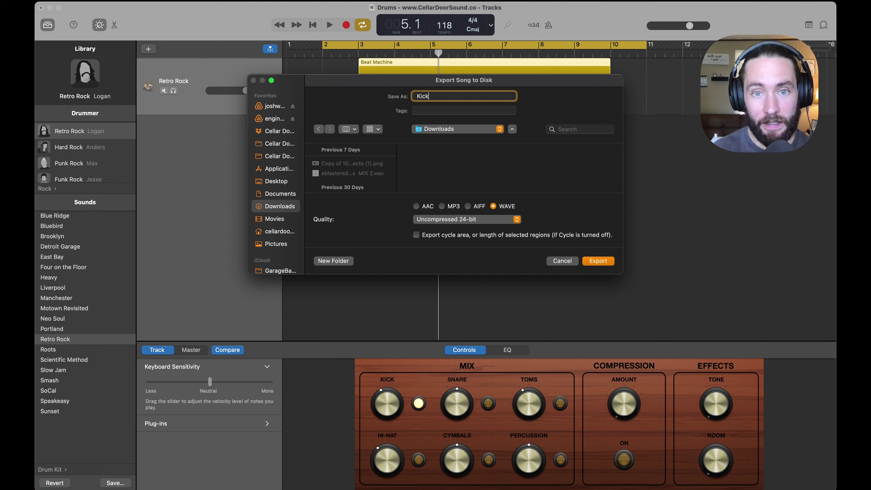
Step: Export the kick as WAVE in Uncompressed 24-bit quality, limited to the cycle area
left_click(493, 207)
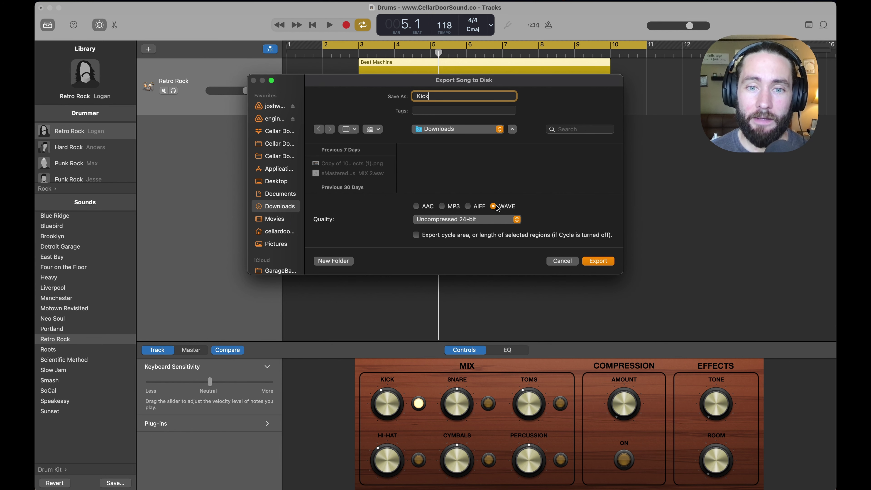
left_click(476, 221)
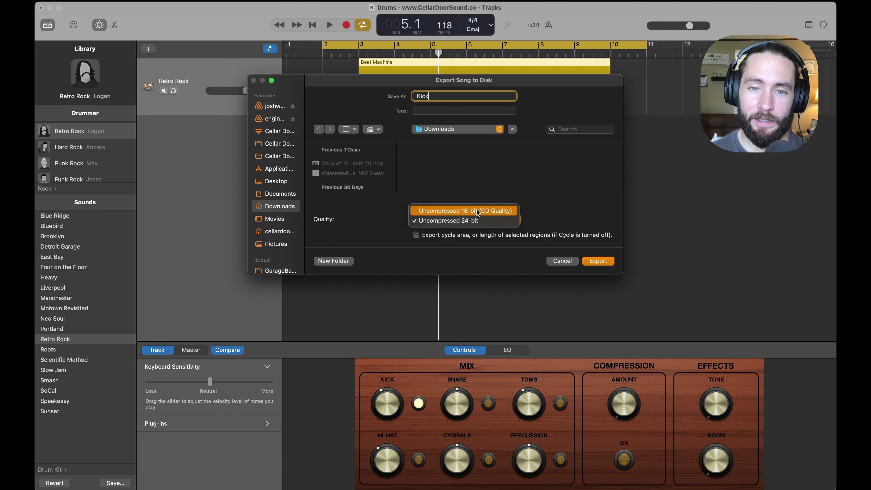
left_click(461, 210)
left_click(477, 221)
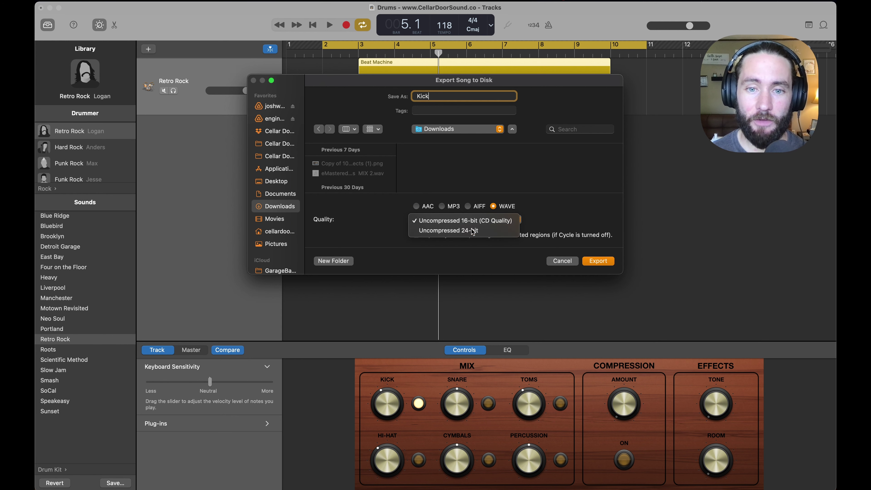
left_click(476, 229)
left_click(417, 236)
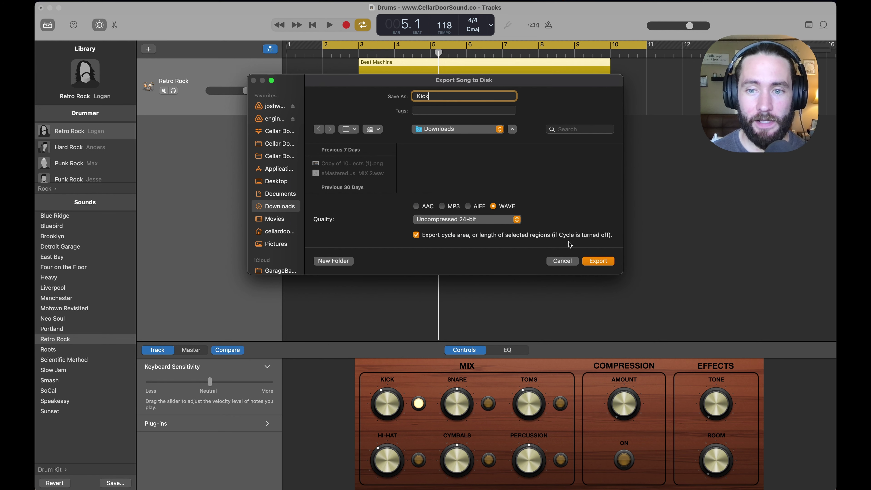
left_click(599, 262)
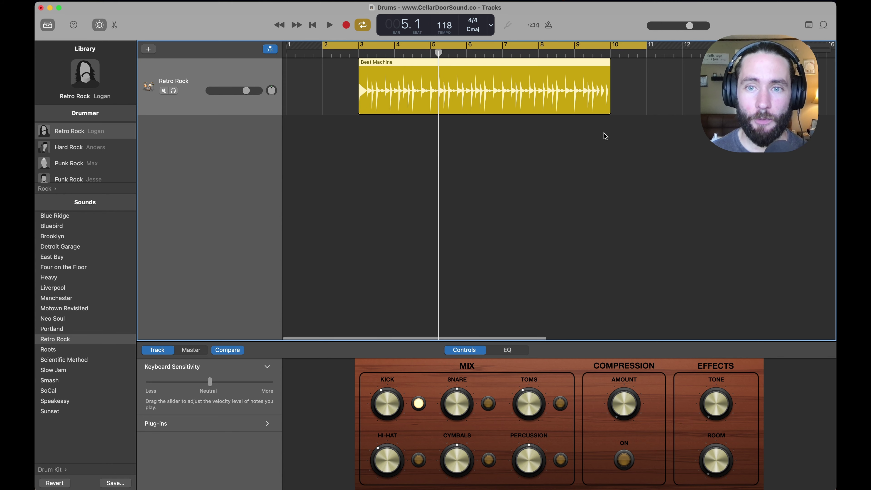
Step: Switch the drum mix from kick to snare only and export the song to disk as Snare
left_click(418, 403)
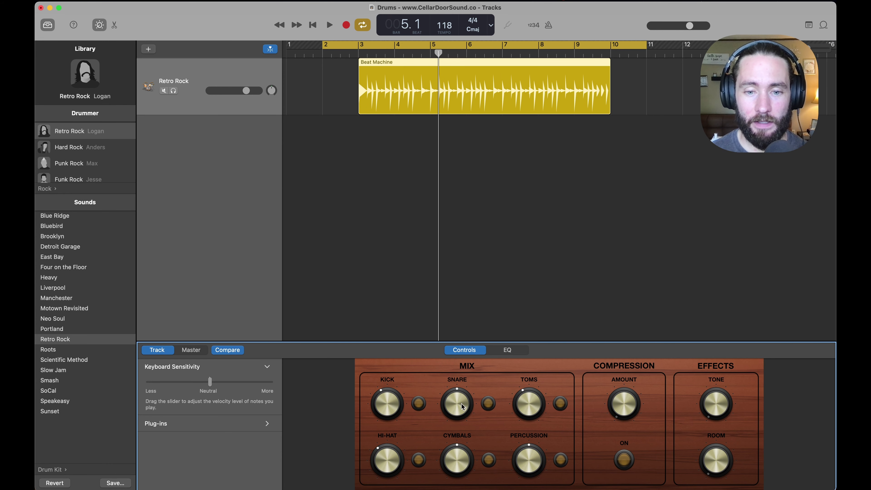
left_click(488, 404)
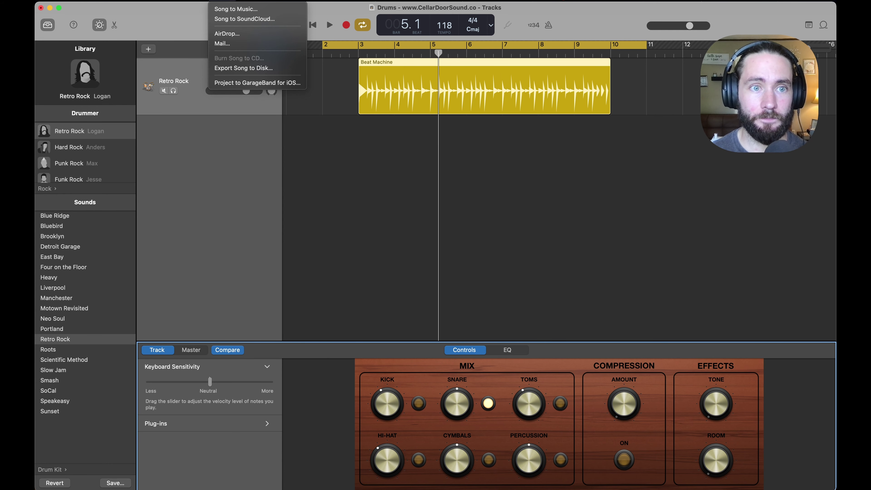
left_click(233, 64)
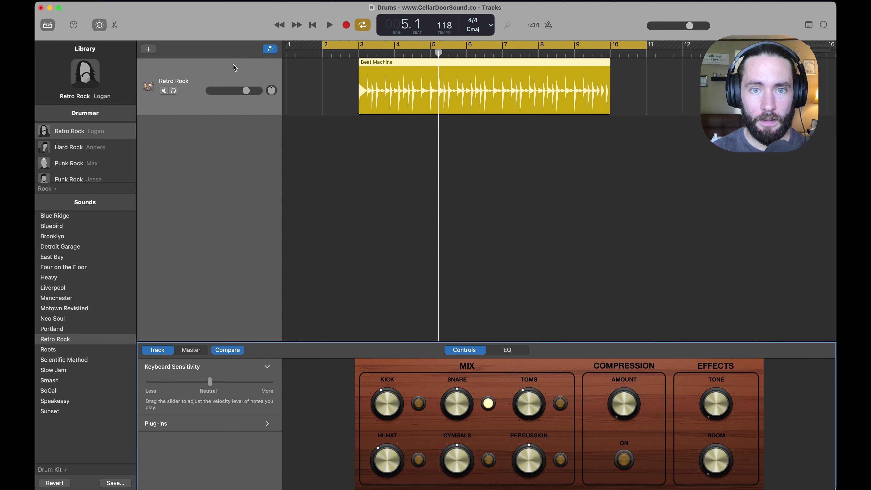
type("Snare")
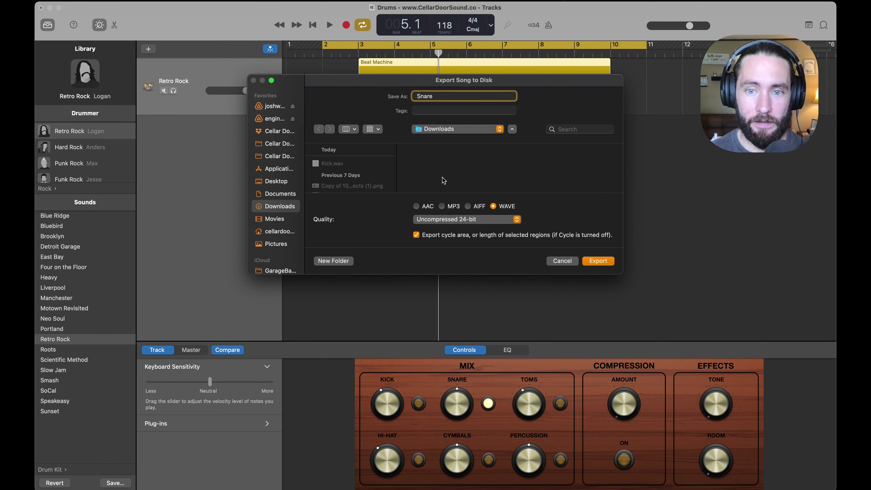
key("Return")
Step: Switch the drum mix from snare to toms only and export the song to disk as Toms
left_click(488, 405)
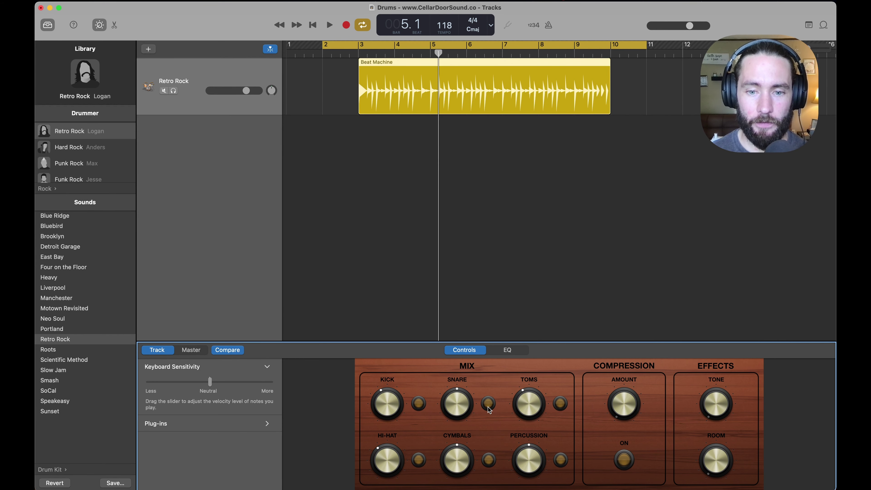
left_click(561, 404)
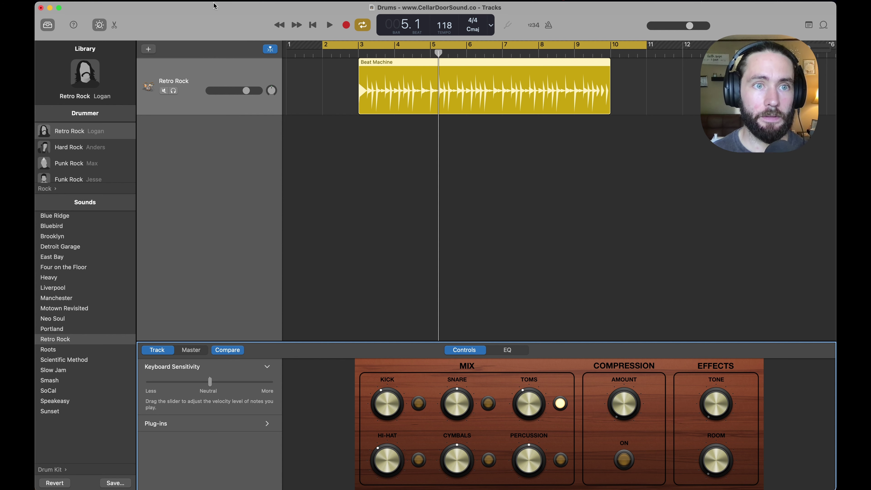
left_click(225, 2)
left_click(247, 68)
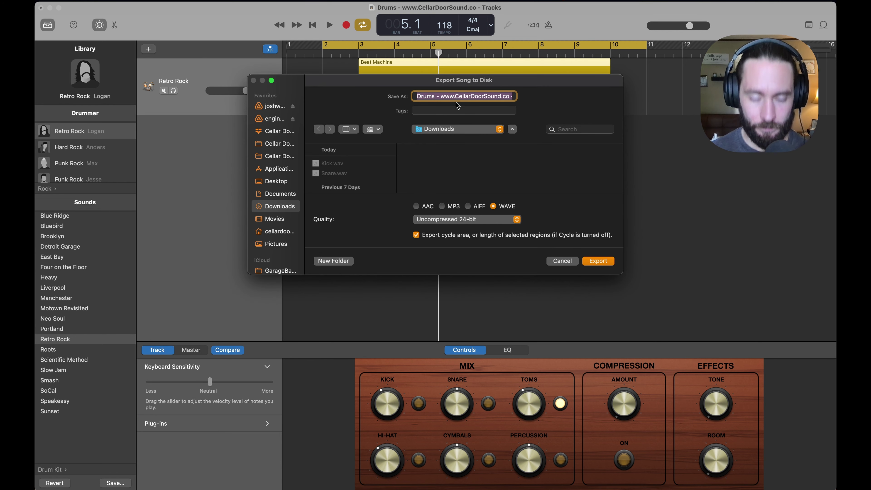
type("Toms")
key("Return")
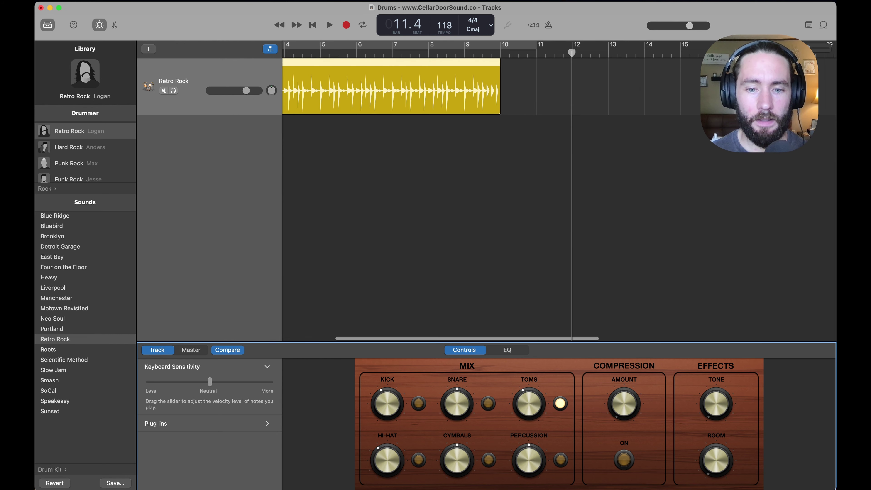
Step: Switch the drum mix from toms to hi-hat only and export the song to disk as HH
left_click(560, 404)
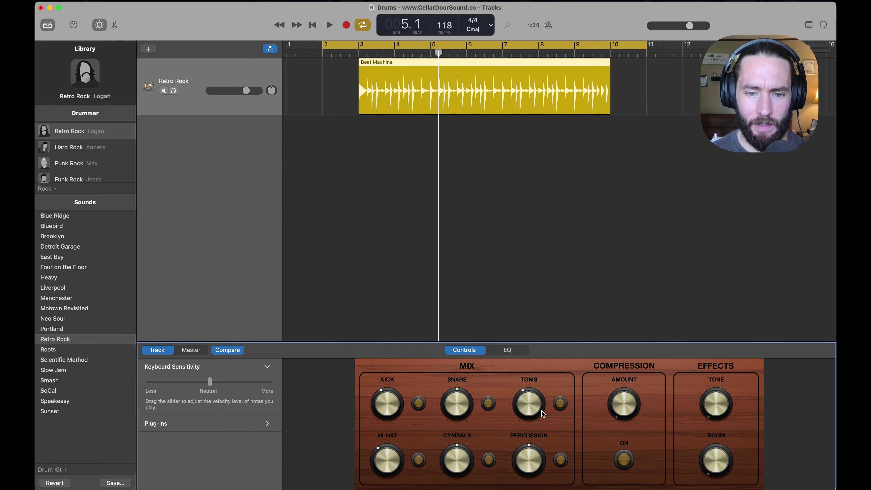
left_click(419, 460)
left_click(219, 1)
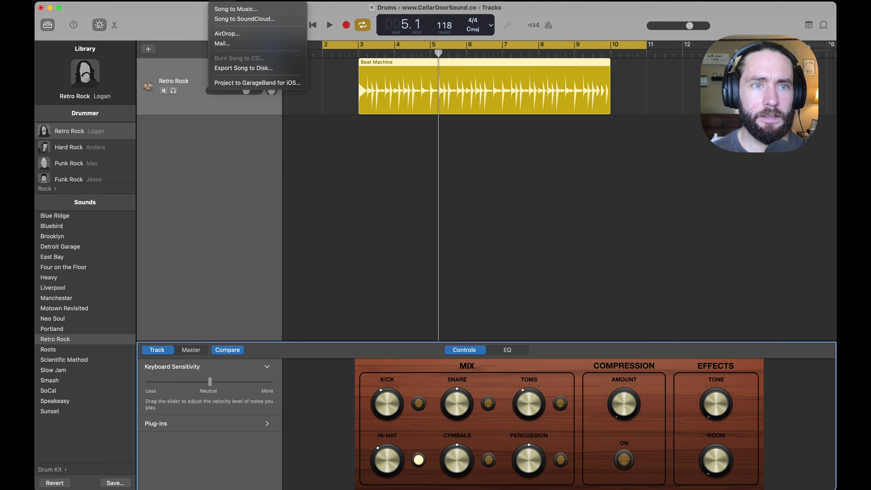
left_click(238, 68)
type("HiHat")
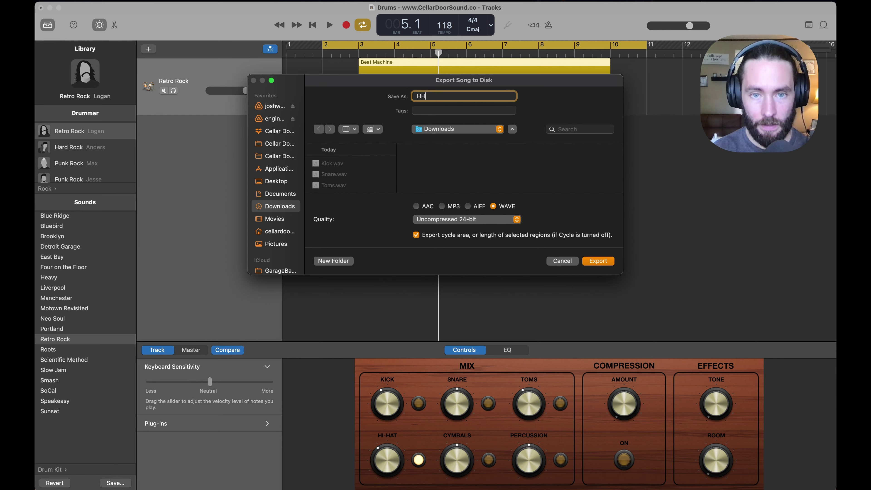
key("Return")
Step: Switch the drum mix from hi-hat to cymbals only and export the song to disk as Cym
left_click(418, 460)
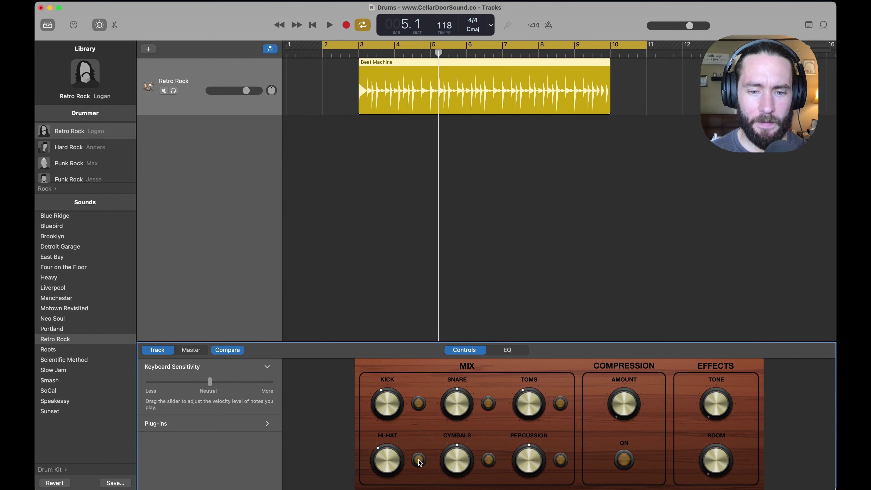
left_click(488, 460)
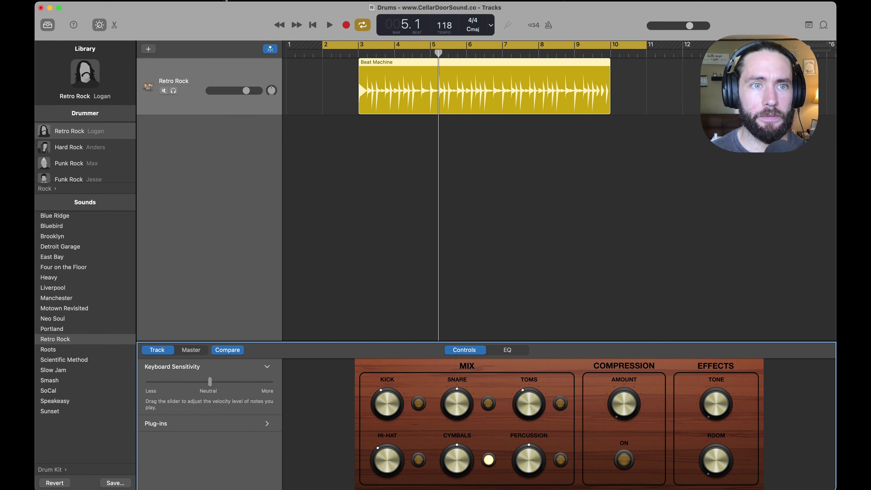
left_click(225, 1)
left_click(238, 69)
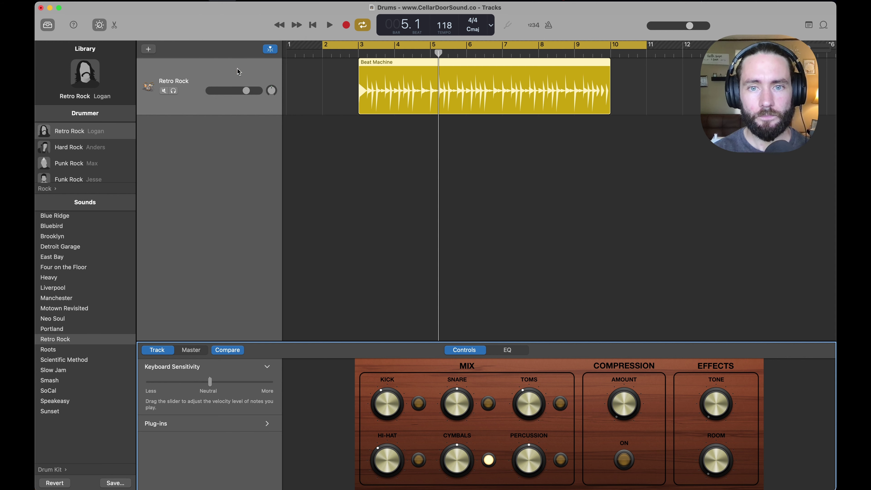
type("C")
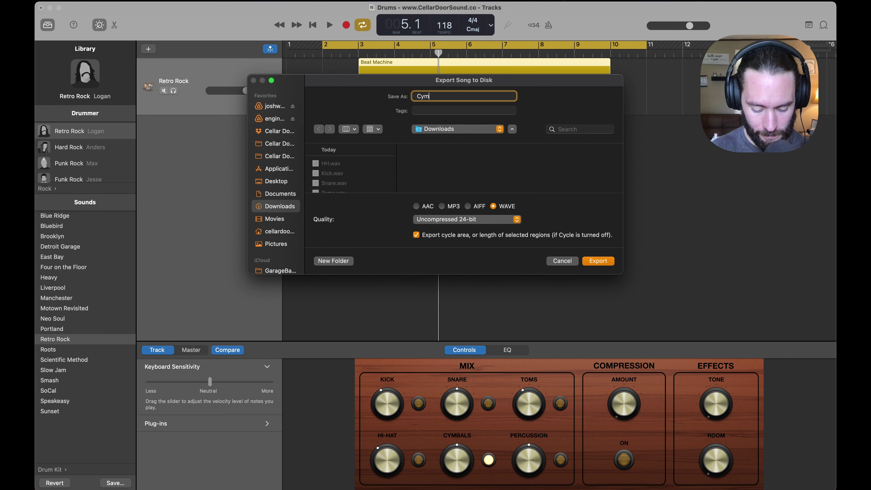
type("ym")
key("Return")
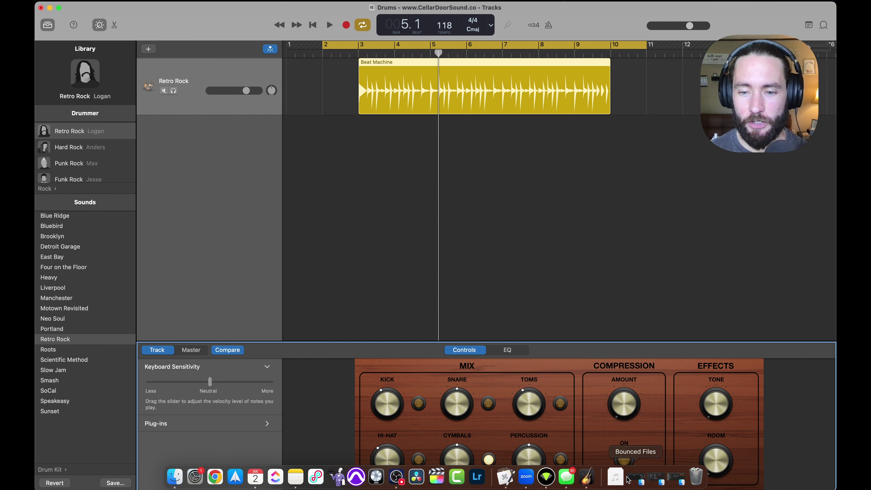
Step: Import Kick.wav and Snare.wav from Downloads onto separate new tracks, each starting at bar 2
left_click(628, 480)
left_click_drag(622, 334, 323, 168)
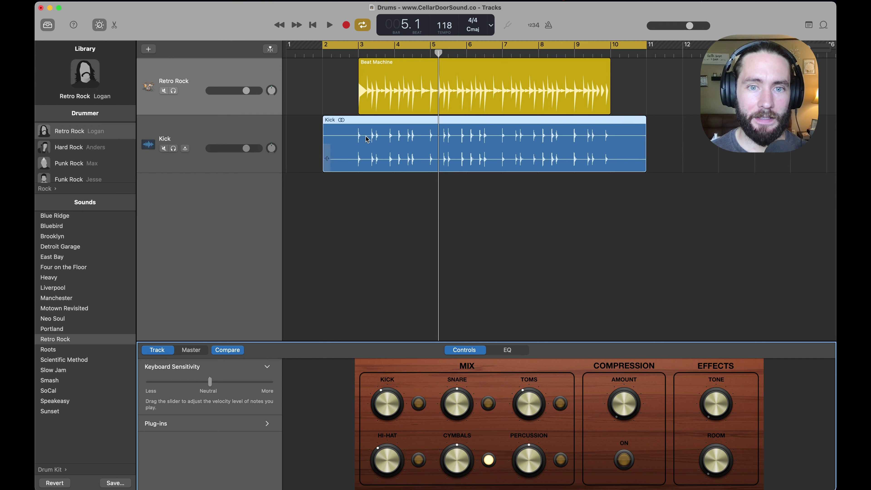
mouse_move(555, 485)
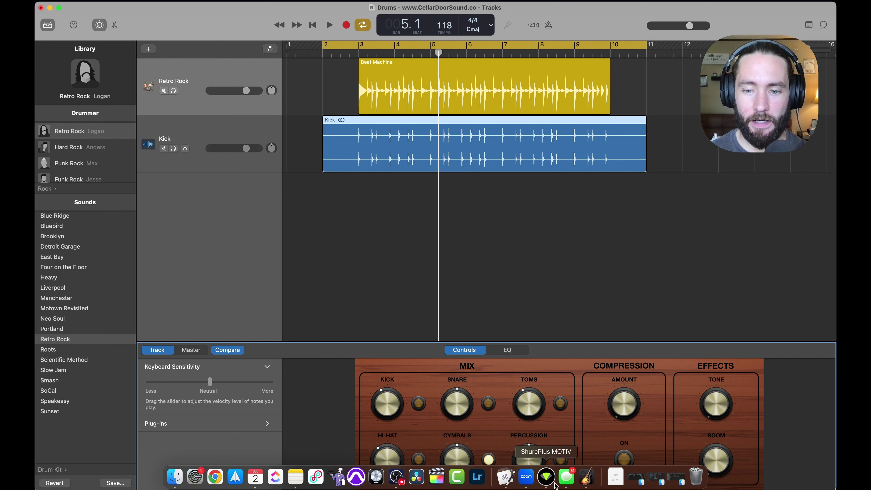
left_click(615, 475)
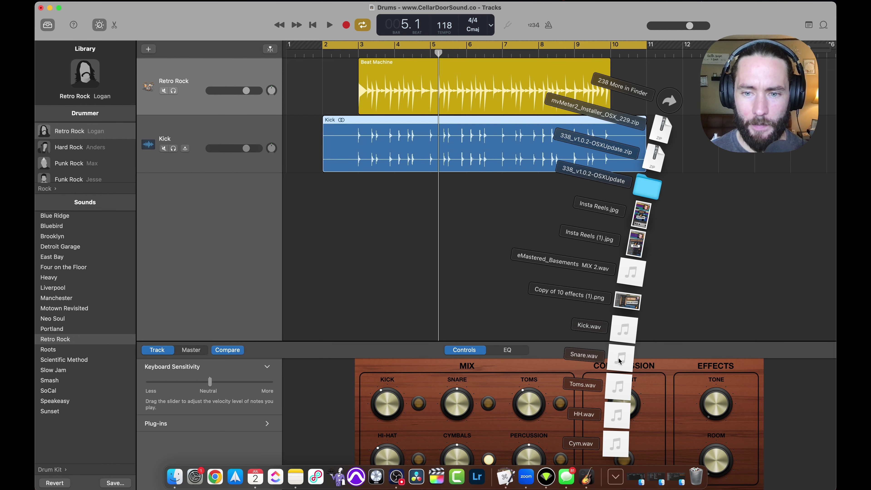
left_click_drag(619, 360, 324, 248)
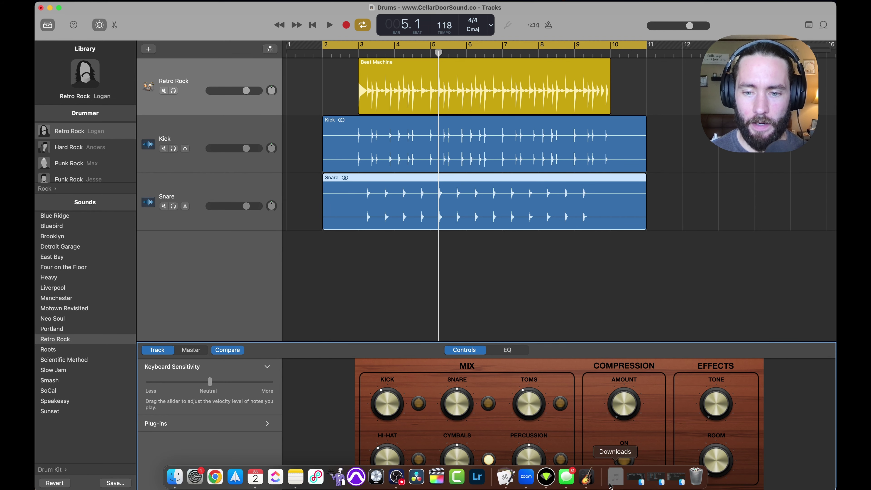
Step: Import HH.wav, Toms.wav and Cym.wav from Downloads onto their own new tracks, each starting at bar 2
left_click(614, 478)
left_click_drag(617, 413, 325, 263)
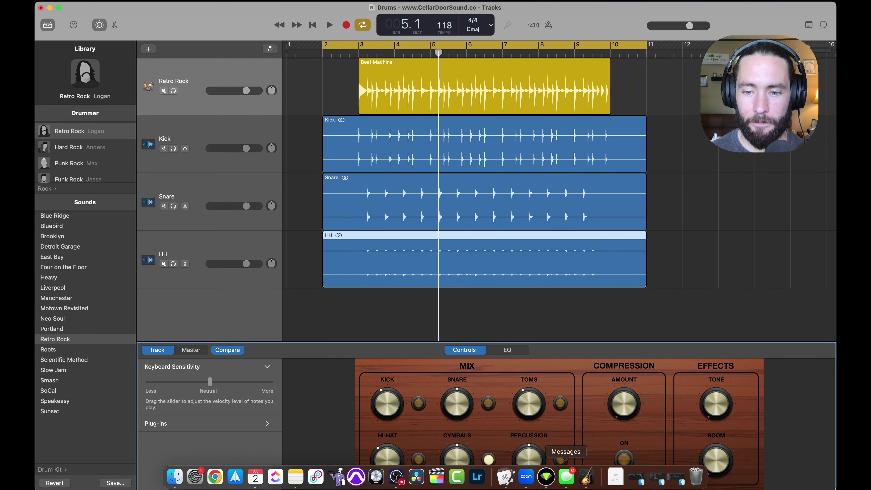
left_click(615, 477)
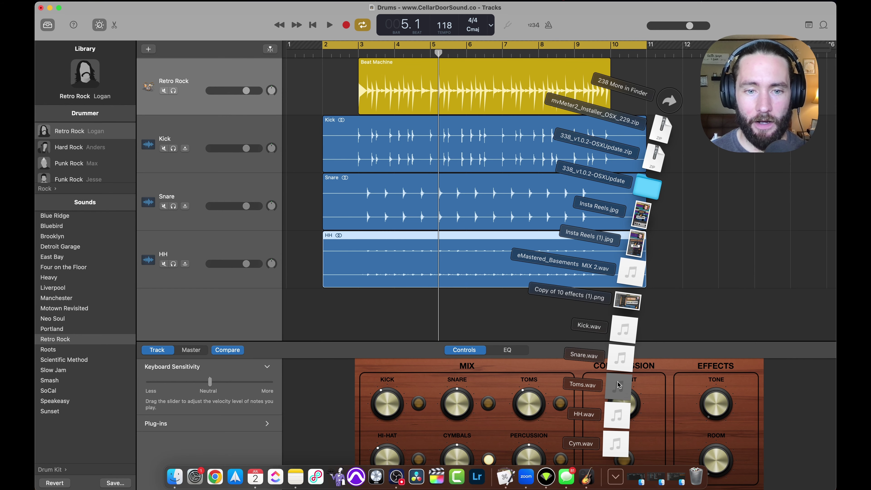
left_click_drag(618, 381, 330, 323)
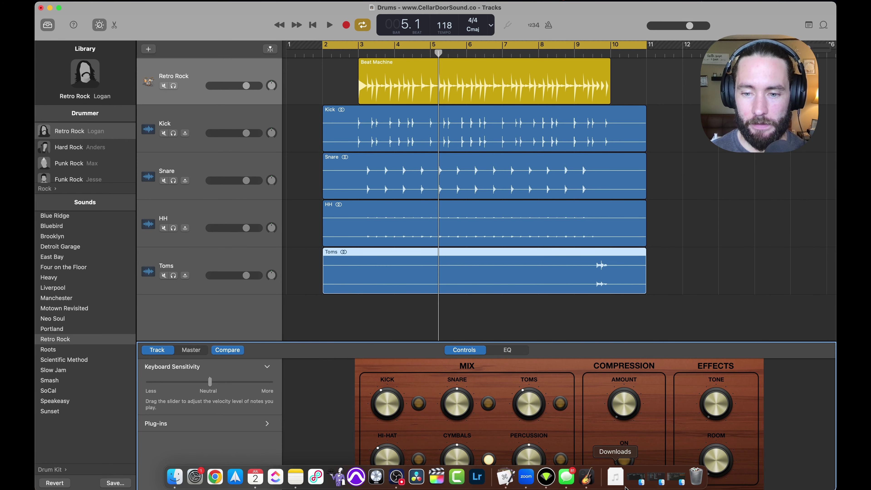
left_click(615, 478)
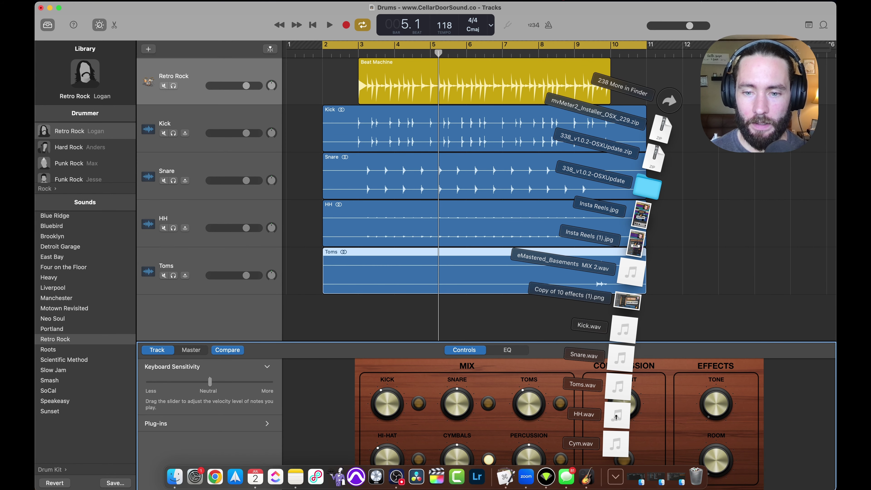
left_click_drag(617, 446, 325, 317)
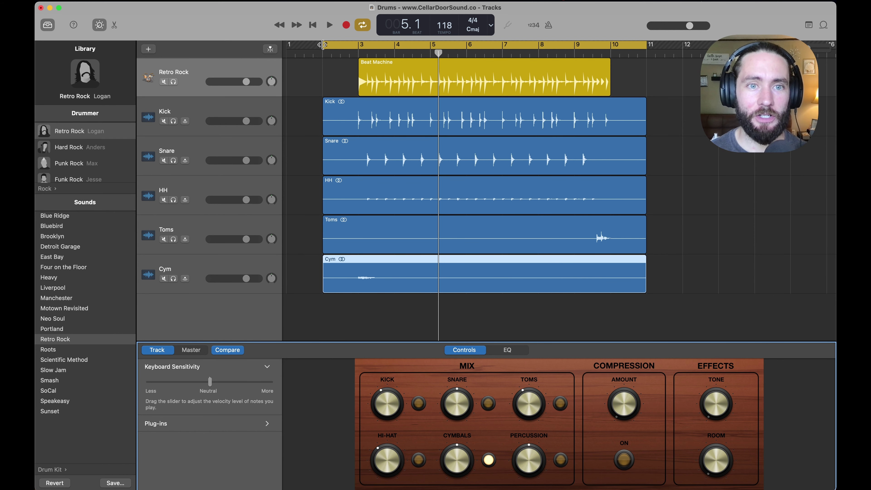
Step: Shorten the cycle area to start at bar 3 and mute the original Retro Rock drummer track
left_click_drag(323, 45, 359, 45)
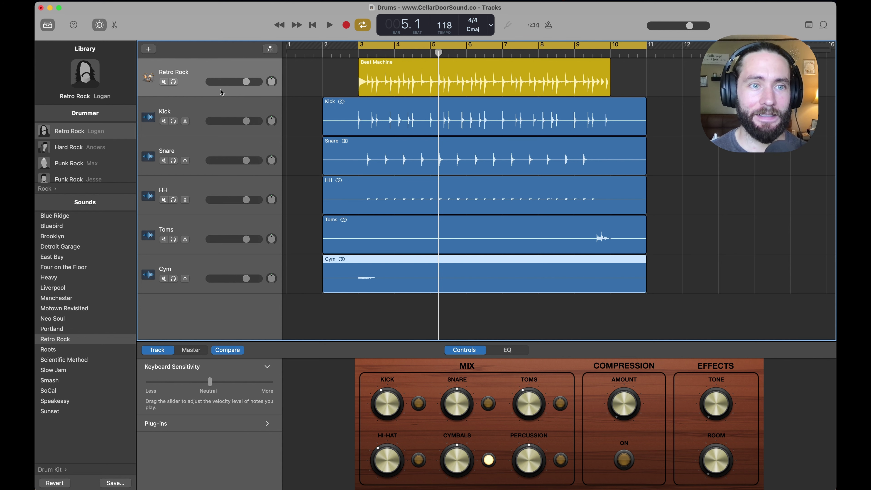
left_click(164, 82)
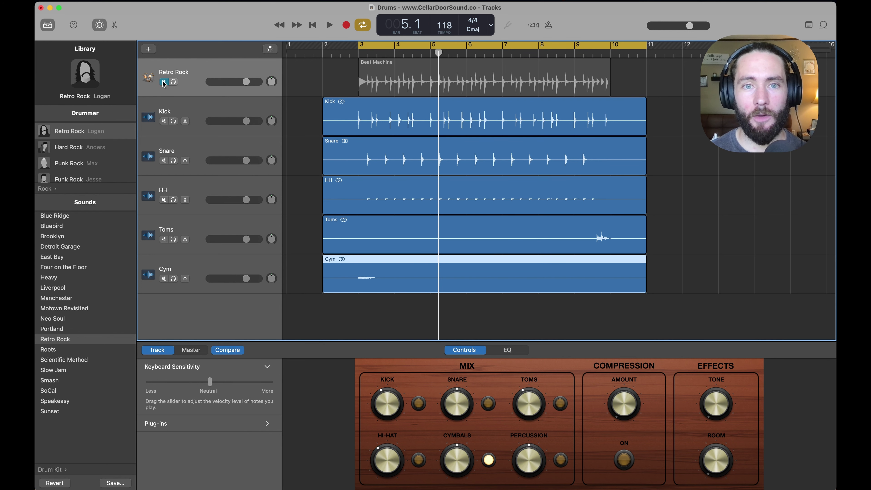
left_click(163, 82)
left_click(163, 83)
left_click(163, 82)
left_click(164, 82)
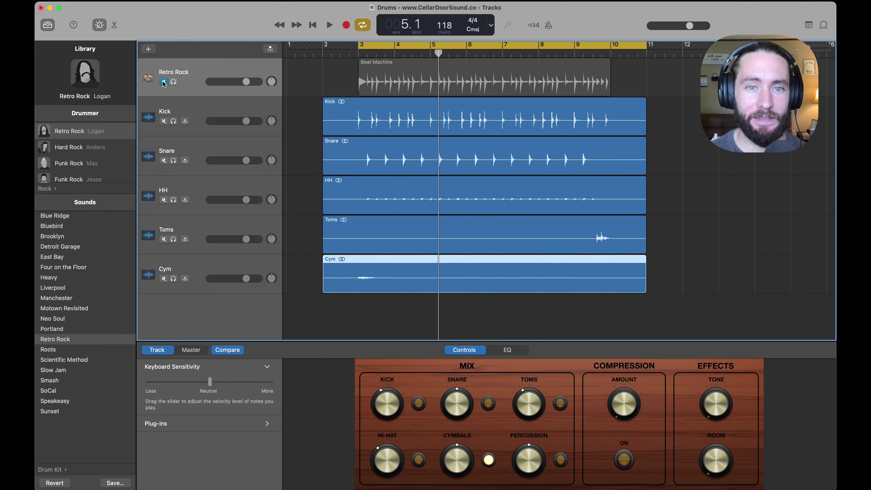
Step: Play the cycle and compare the sound with the Retro Rock track unmuted and muted, leaving it muted
key("space")
left_click(163, 82)
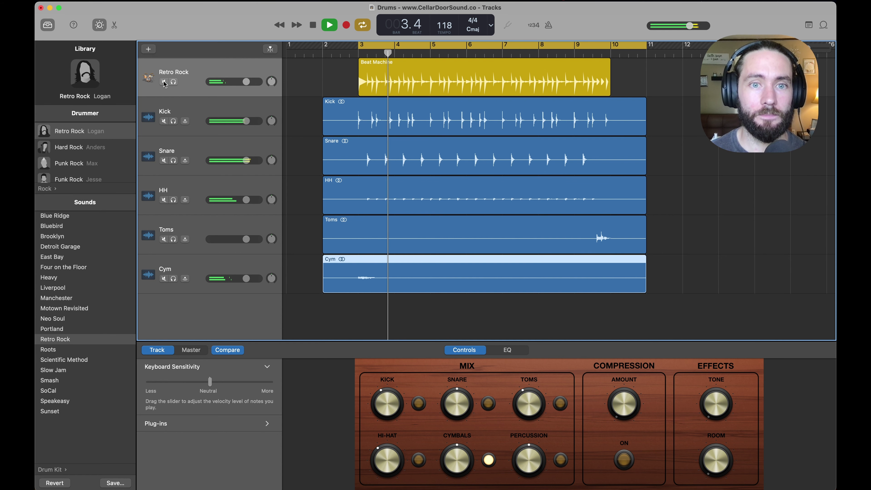
left_click(164, 83)
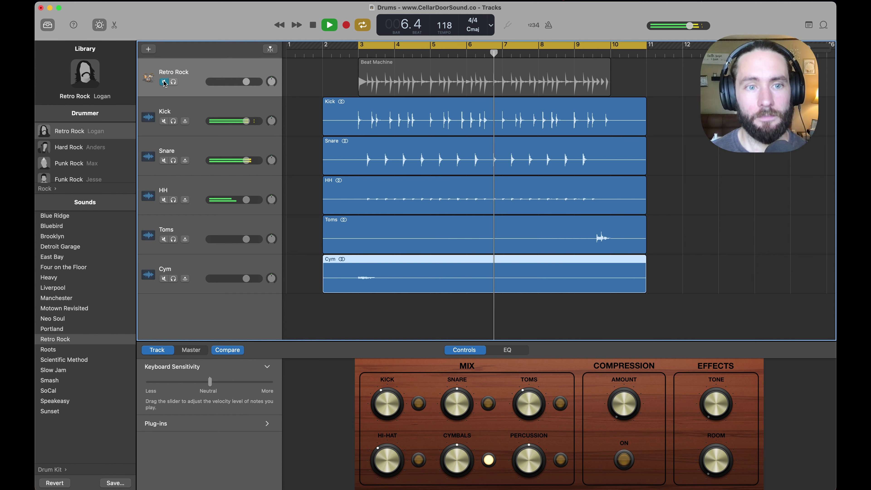
key("space")
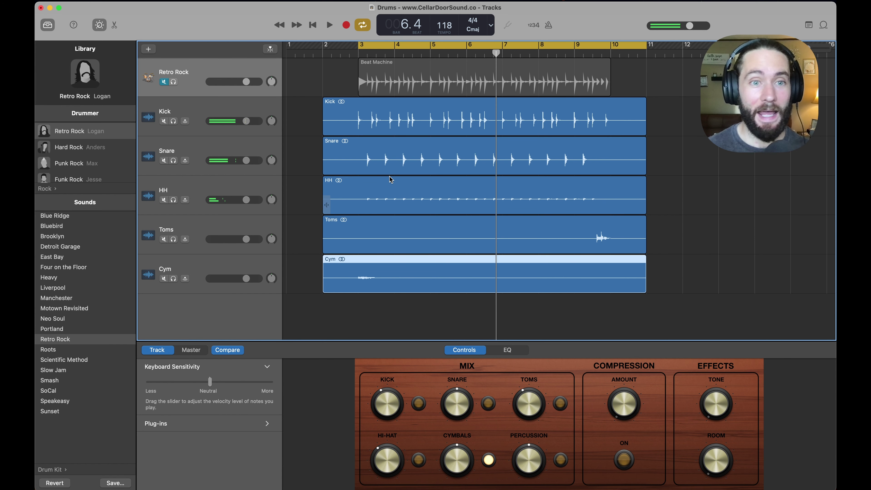
Step: Select the imported Kick track and solo it
left_click(225, 68)
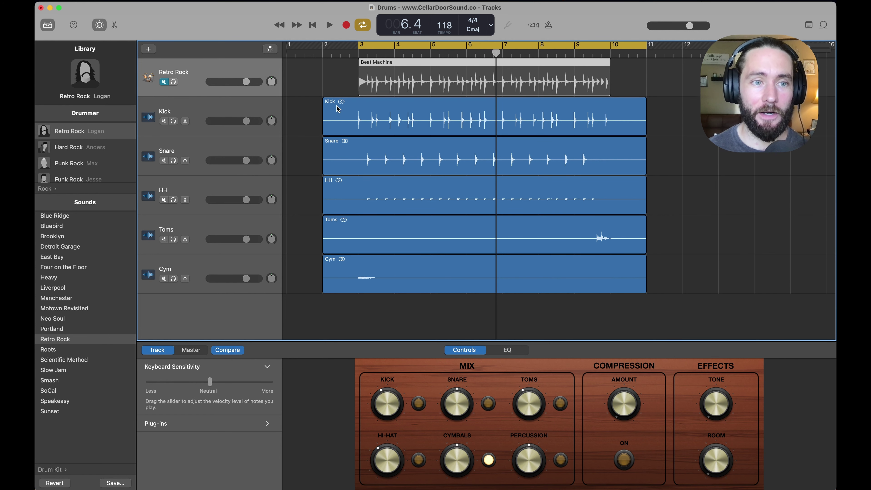
left_click(201, 102)
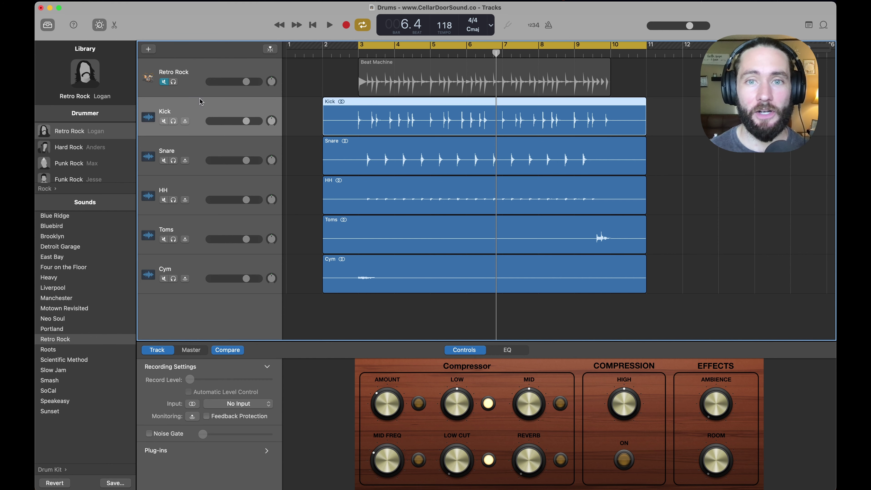
left_click(174, 122)
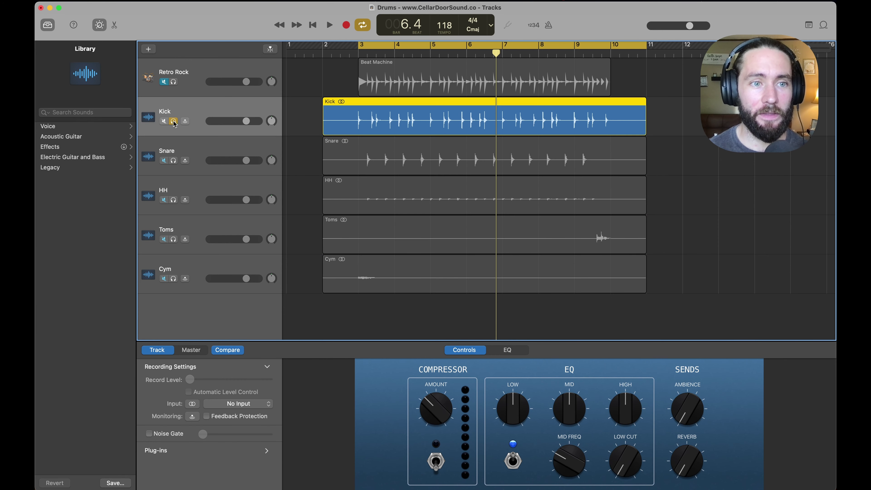
Step: Show the Kick track's plug-ins and move Channel EQ ahead of Compressor in the chain
left_click(192, 450)
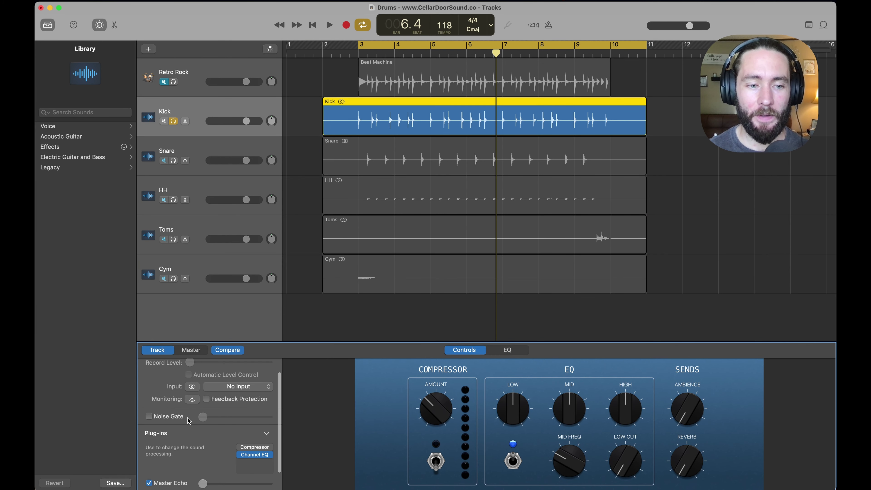
mouse_move(270, 447)
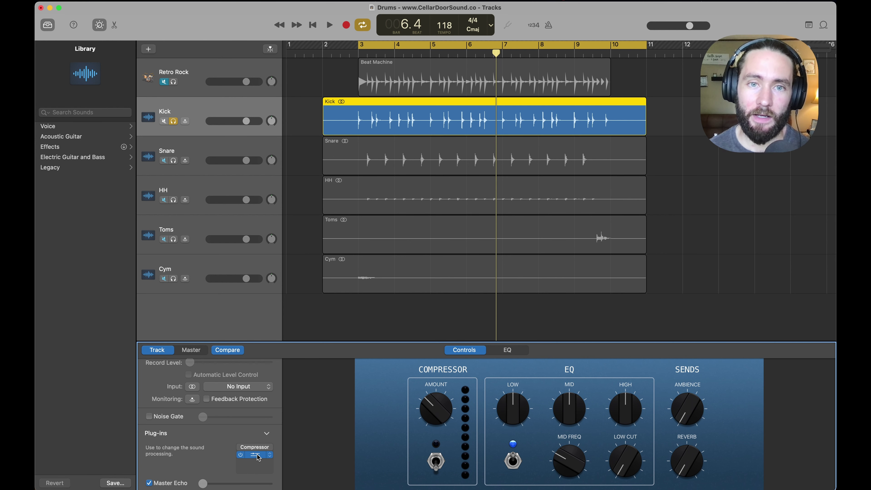
left_click_drag(259, 458, 255, 447)
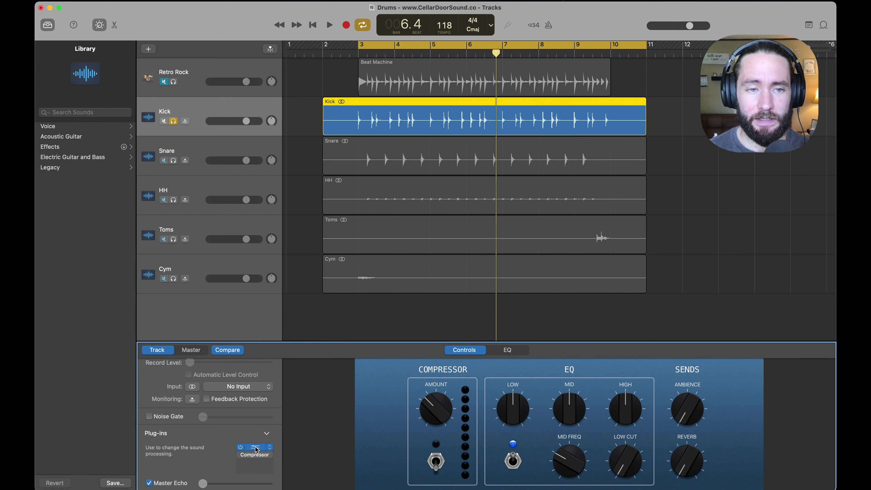
Step: Open the Kick track's Channel EQ, turn on its Analyzer, and move the EQ window clear of the Kick region
left_click(256, 447)
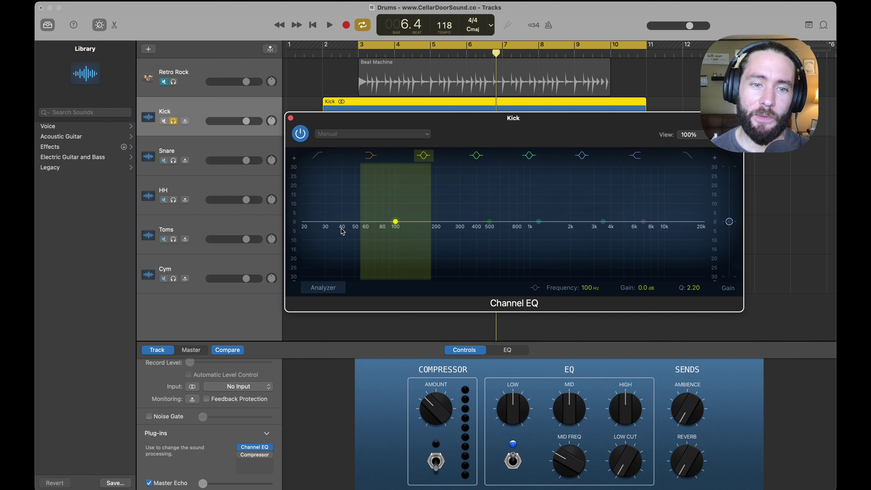
left_click(322, 287)
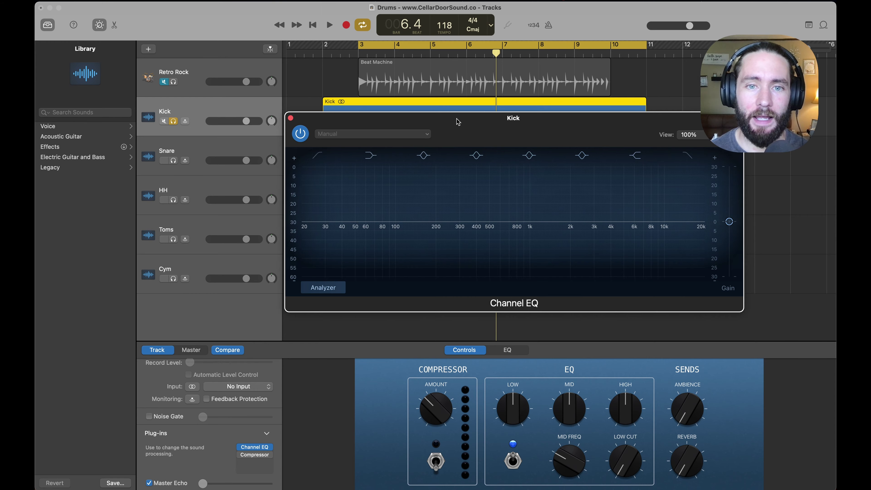
left_click_drag(458, 121, 336, 181)
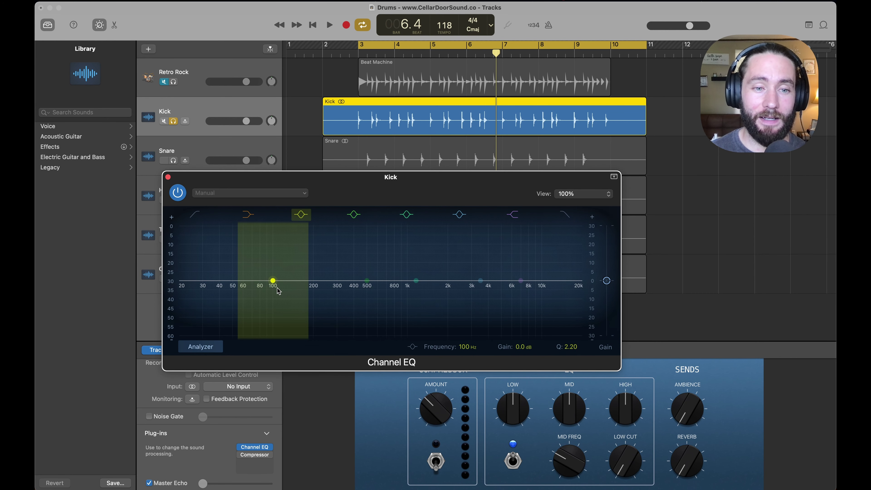
Step: Narrow the 500 Hz EQ band to Q 52 and, during playback, sweep it to about 101 Hz with about +12.2 dB gain
scroll(367, 287, "up", 10)
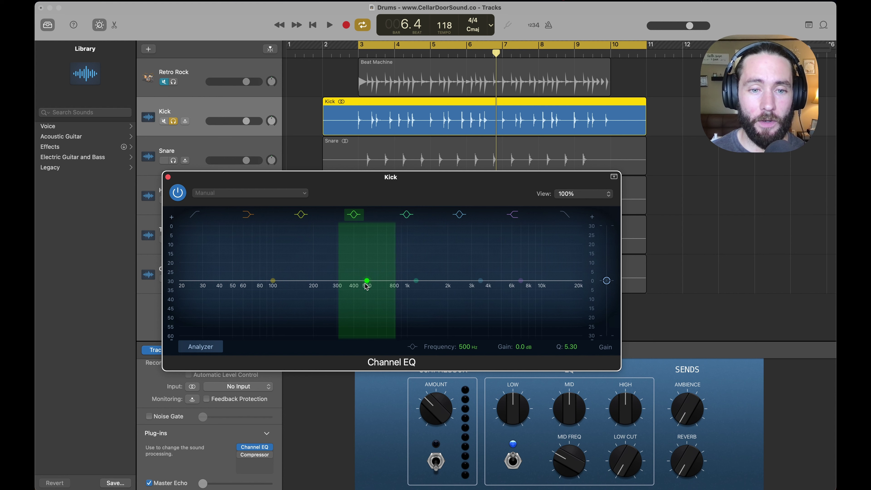
scroll(367, 286, "up", 2)
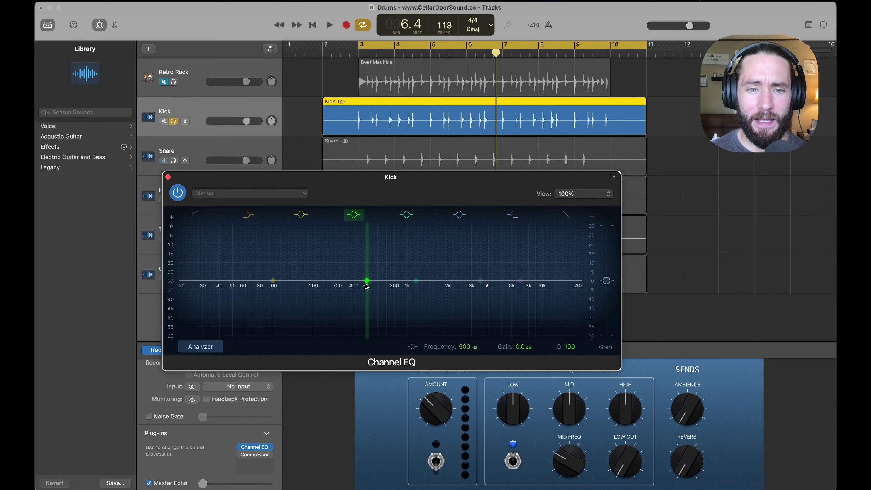
scroll(366, 287, "down", 3)
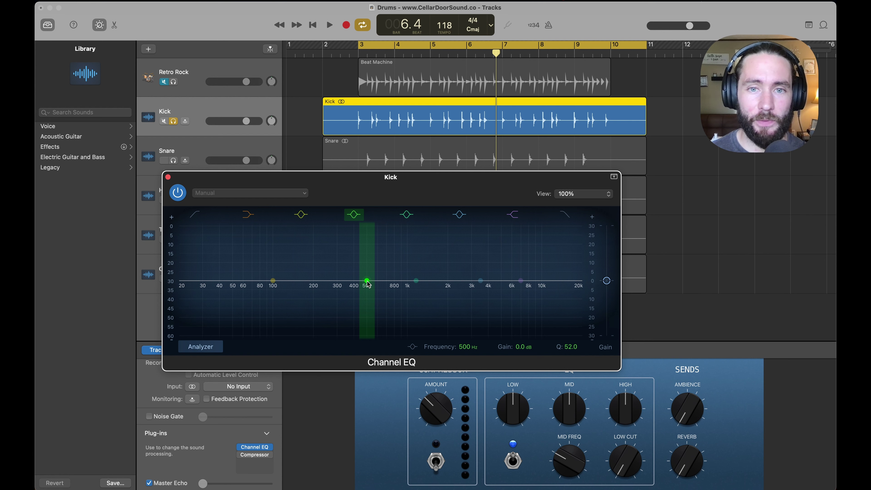
key("space")
left_click_drag(366, 281, 274, 261)
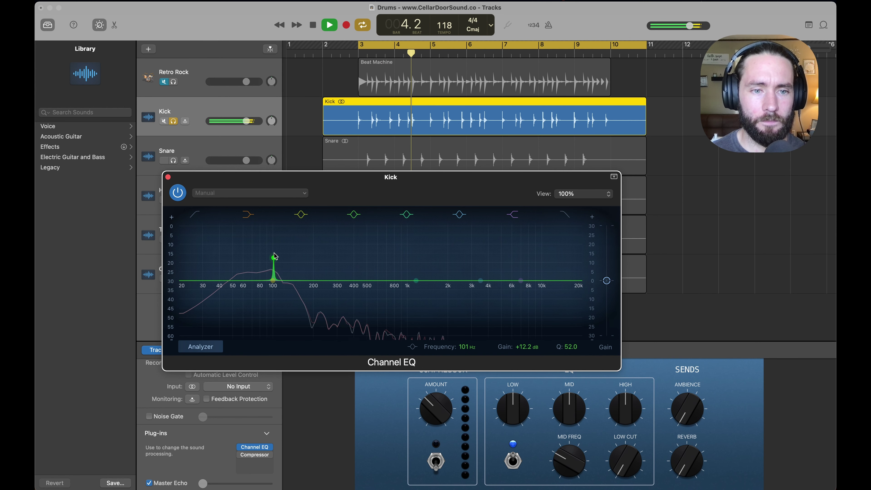
Step: Widen the boosted kick EQ band to Q 7.30 and pull it down to about -4.2 dB at 99.5 Hz
scroll(274, 262, "down", 5)
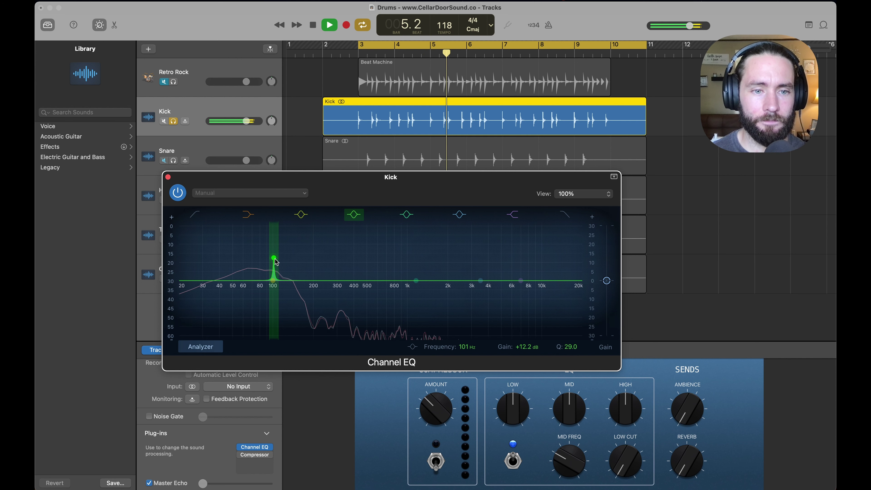
scroll(276, 261, "down", 5)
left_click_drag(276, 260, 275, 297)
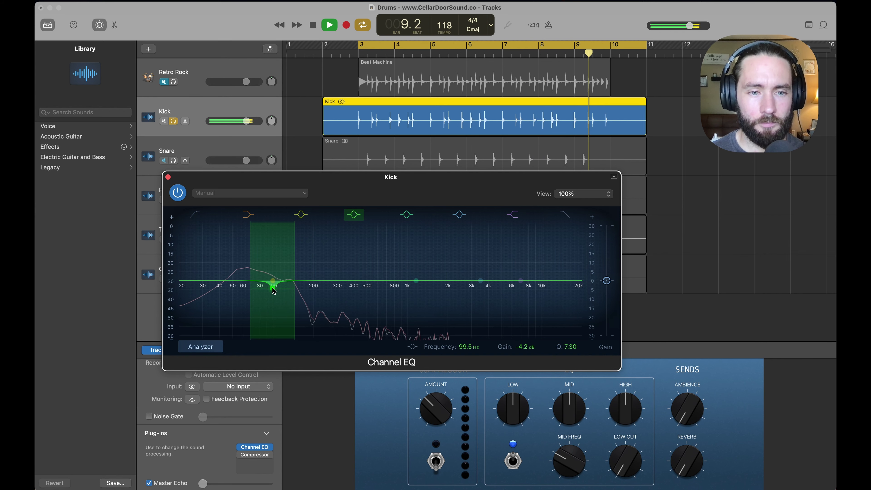
Step: Compare the kick with Channel EQ bypassed and enabled during playback, stop playback, and close the EQ window
left_click(177, 192)
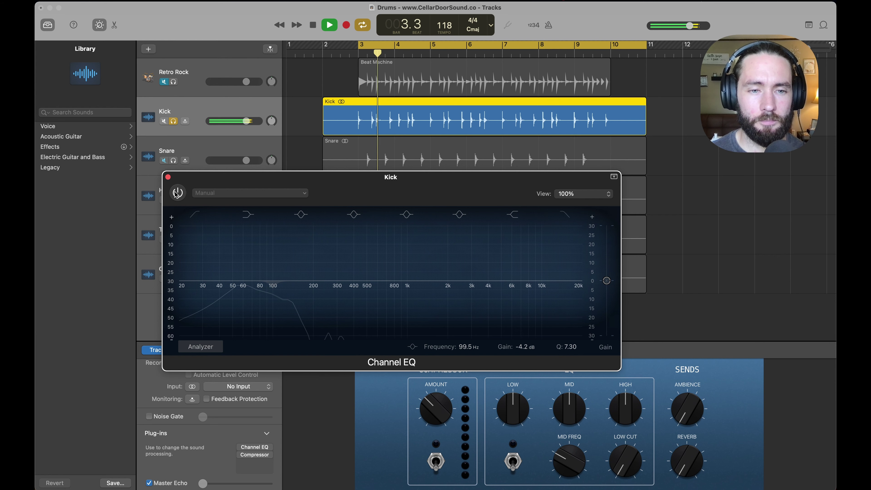
left_click(176, 194)
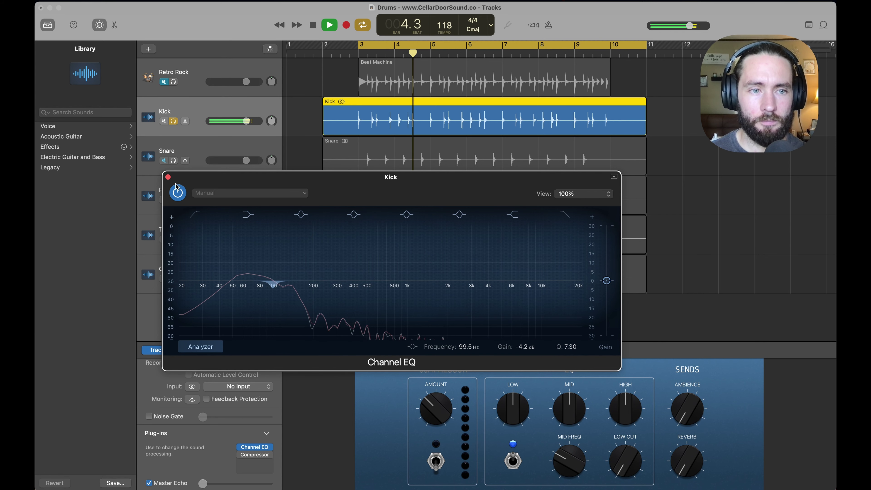
key("space")
left_click(168, 177)
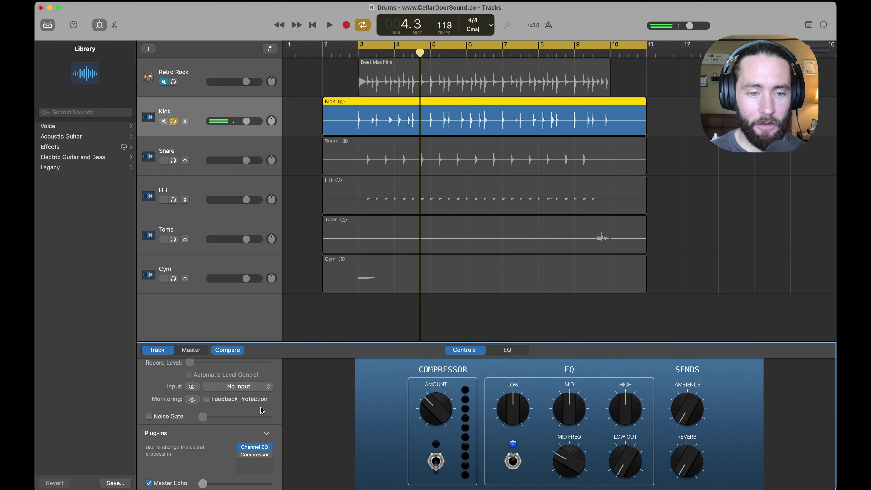
Step: Replace the Kick track's Compressor with Klanghelm's DC1A3 Audio Unit and move its window below the Kick region
left_click(269, 454)
mouse_move(281, 482)
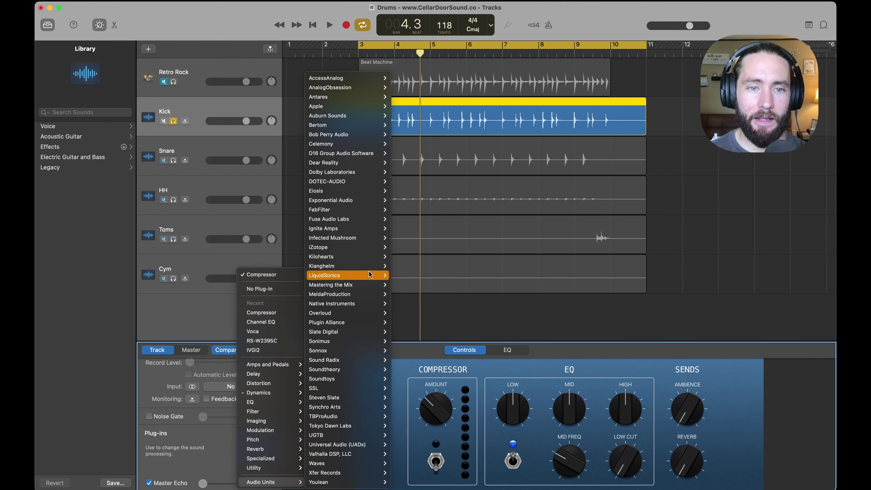
mouse_move(364, 267)
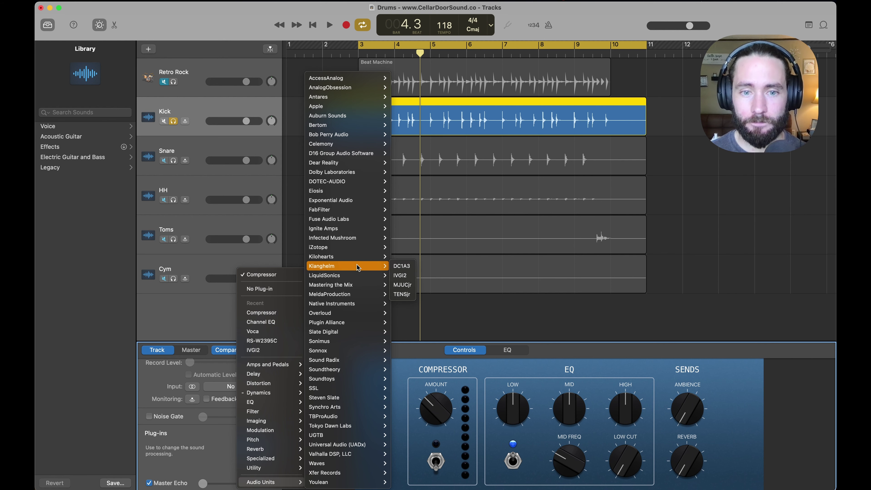
left_click(394, 269)
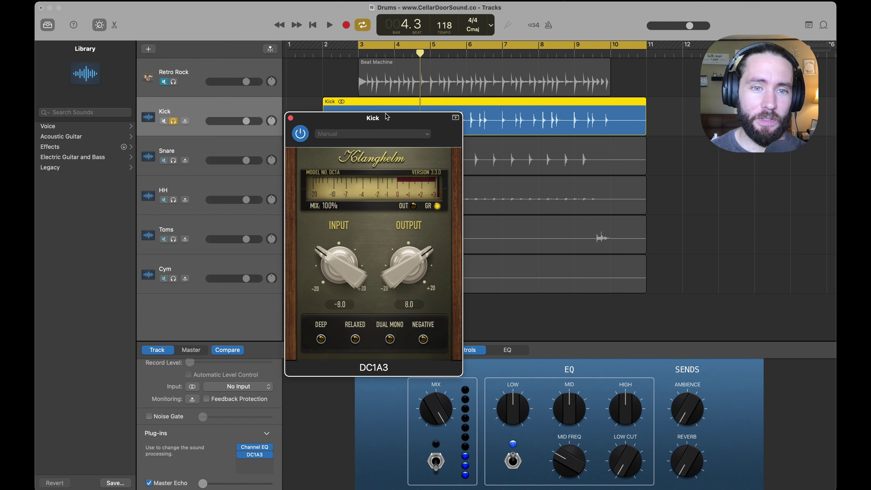
left_click_drag(387, 116, 404, 140)
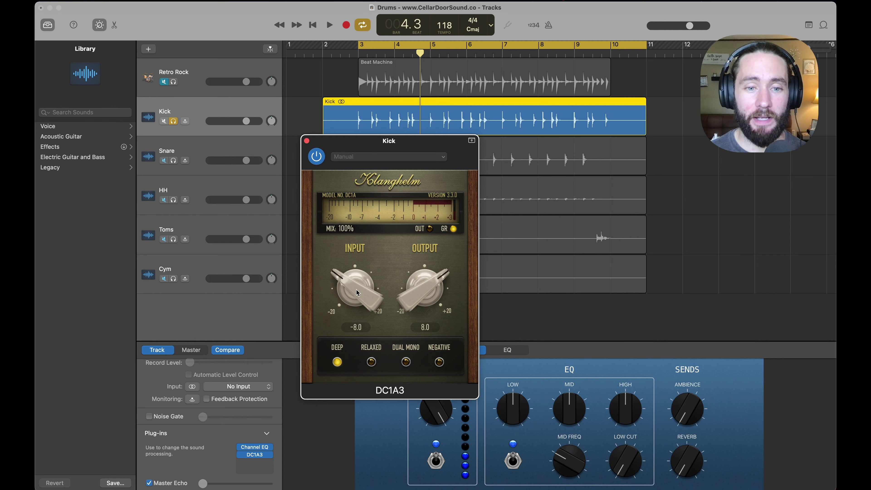
Step: Enable DEEP on the kick's DC1A3, set its input to -3.4, and audition the compression
mouse_move(345, 299)
left_mouse_down()
mouse_move(356, 264)
mouse_move(352, 307)
mouse_move(353, 287)
left_mouse_up()
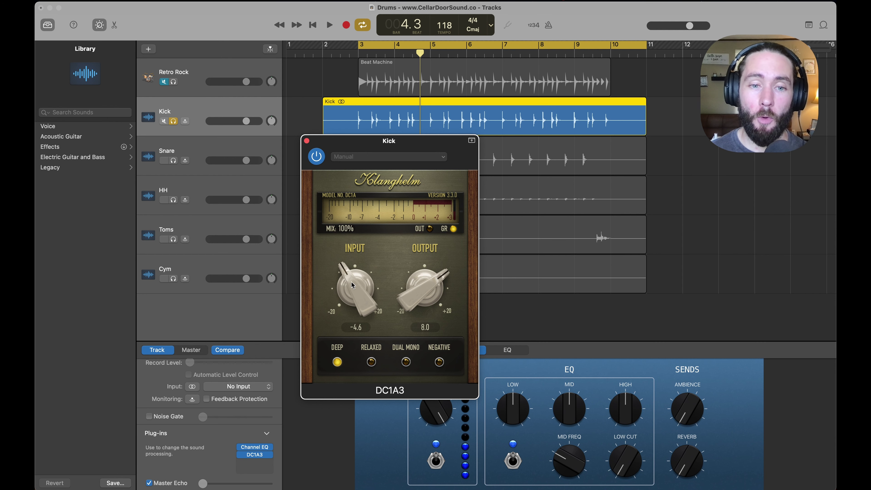
left_click_drag(353, 285, 356, 254)
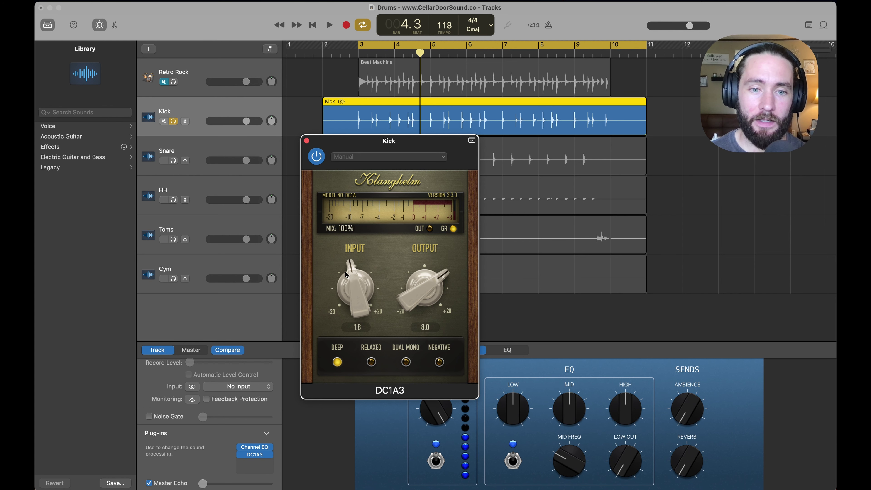
left_click_drag(346, 274, 351, 256)
key("space")
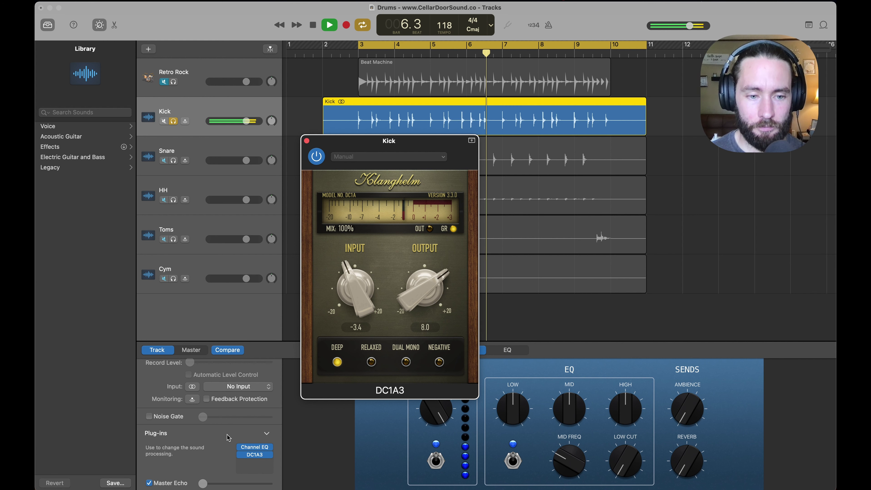
key("space")
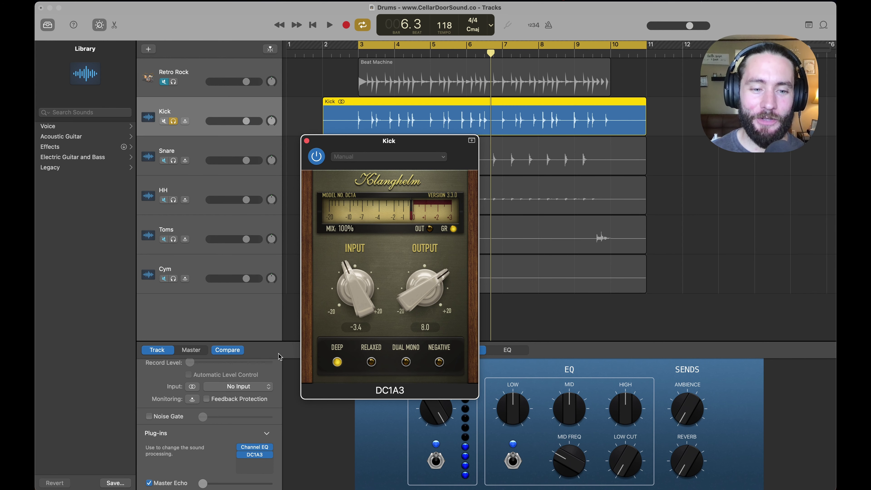
Step: Audition the solo kick with its Channel EQ and DC1A3 plug-ins bypassed, and again with both enabled
left_click(241, 448)
key("space")
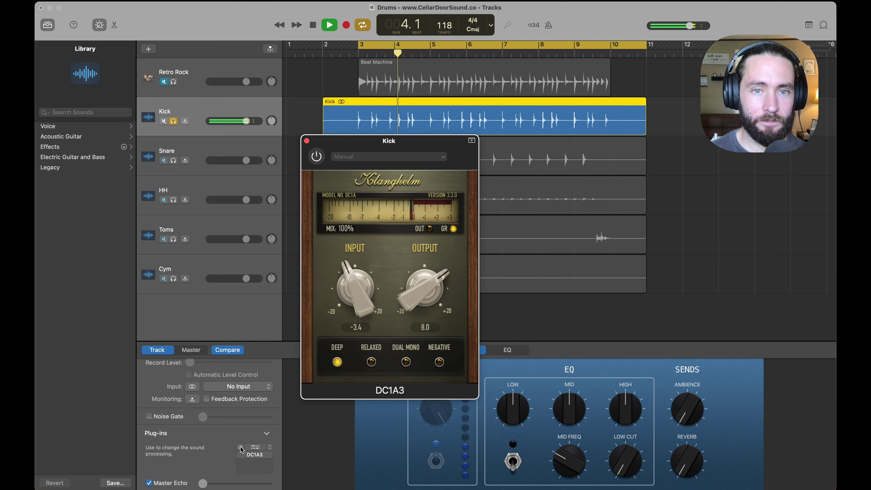
key("space")
left_click(241, 447)
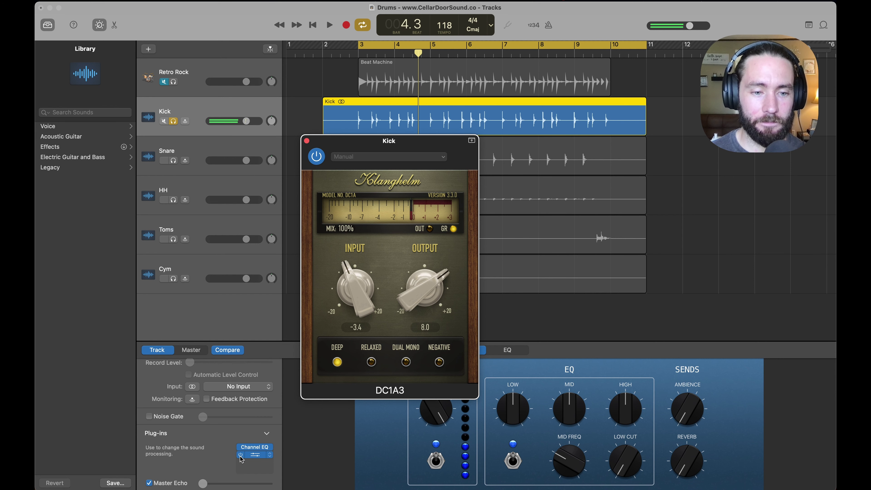
key("space")
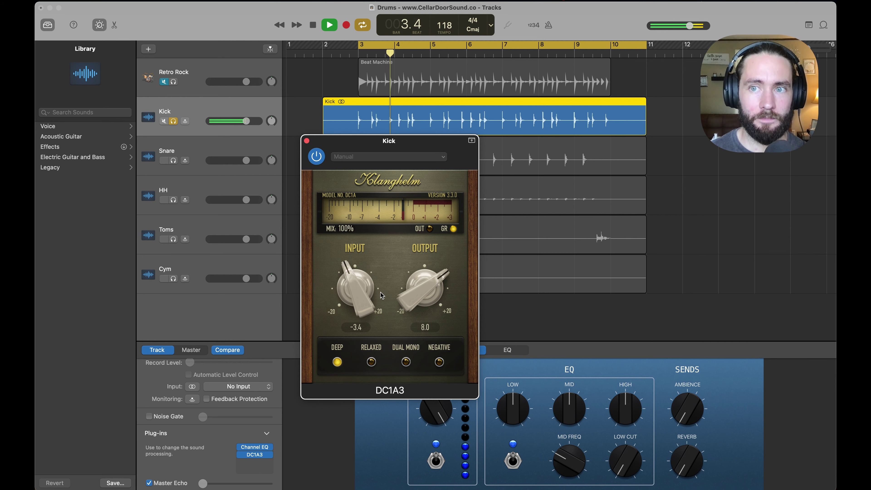
Step: Stop playback, lower the kick's DC1A3 output to 7.4, and close the plug-in window
key("space")
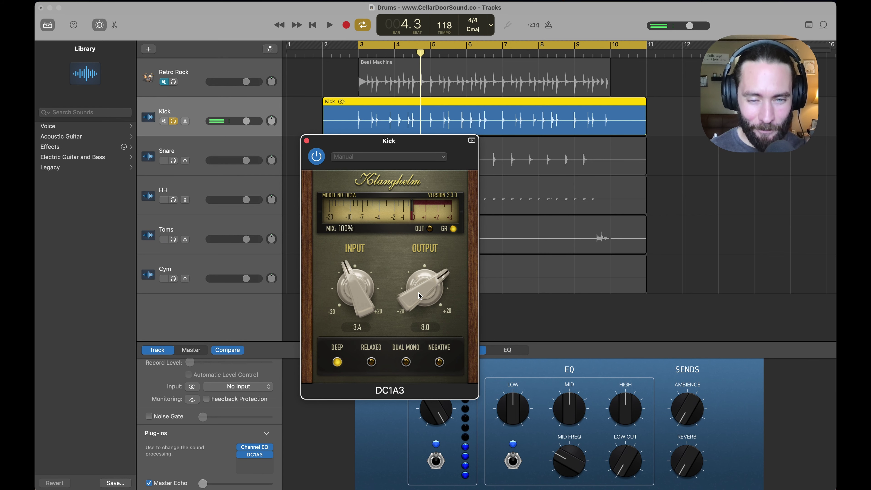
left_click_drag(419, 294, 419, 301)
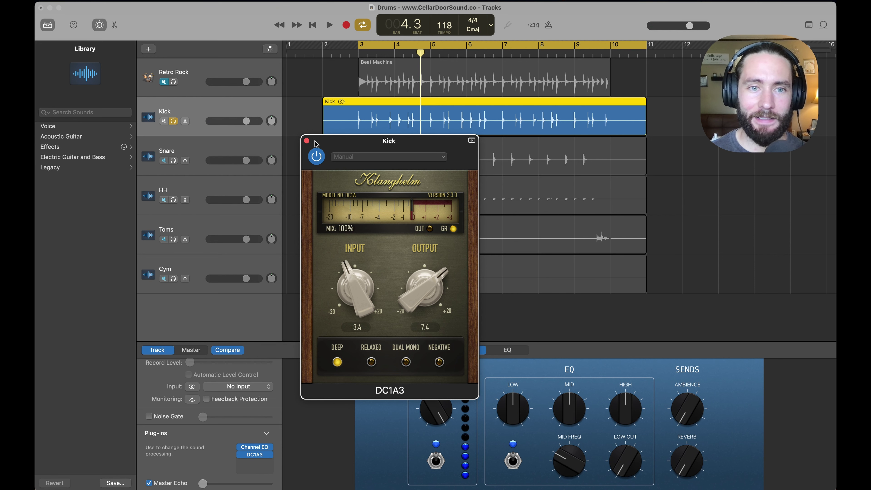
left_click(306, 141)
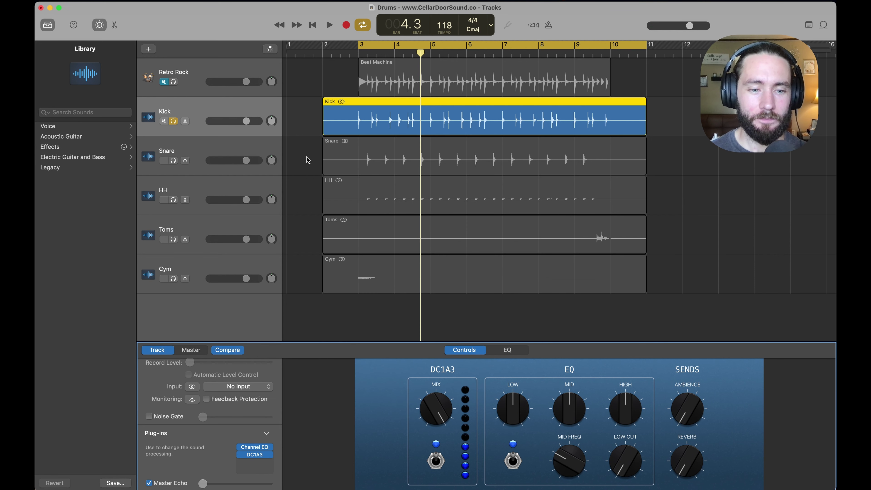
Step: Add the Fuse Audio Labs RS-W2395C plug-in after DC1A3 in the Kick track's chain
left_click(266, 465)
mouse_move(264, 447)
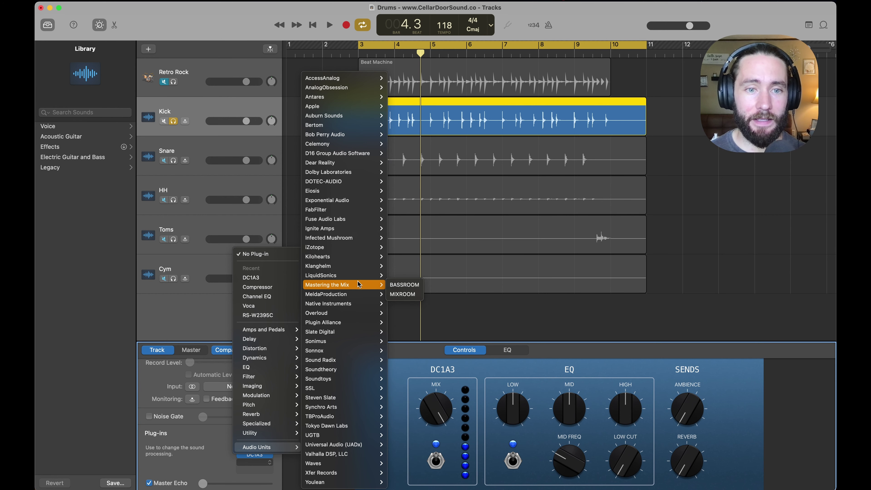
mouse_move(360, 220)
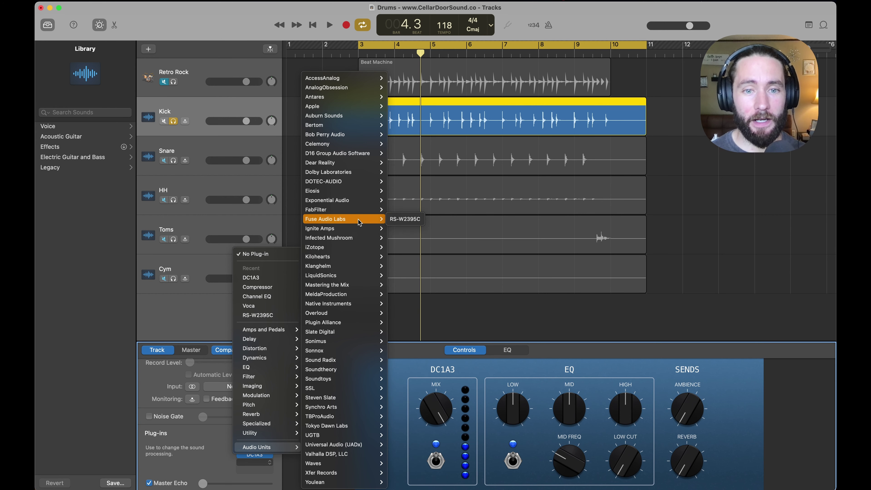
left_click(405, 219)
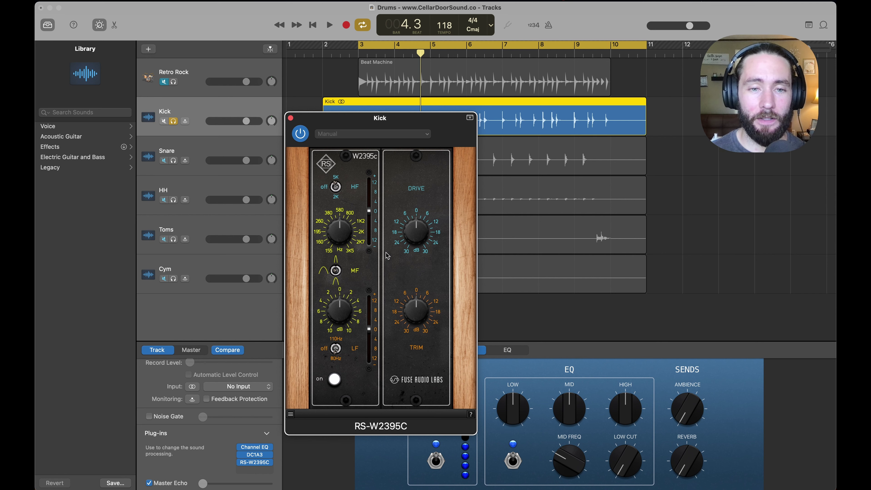
Step: Boost the kick's RS-W2395C HF to 6.4 dB and LF to 6.2 dB during playback, and close the plug-in window
key("space")
left_click_drag(369, 211, 370, 197)
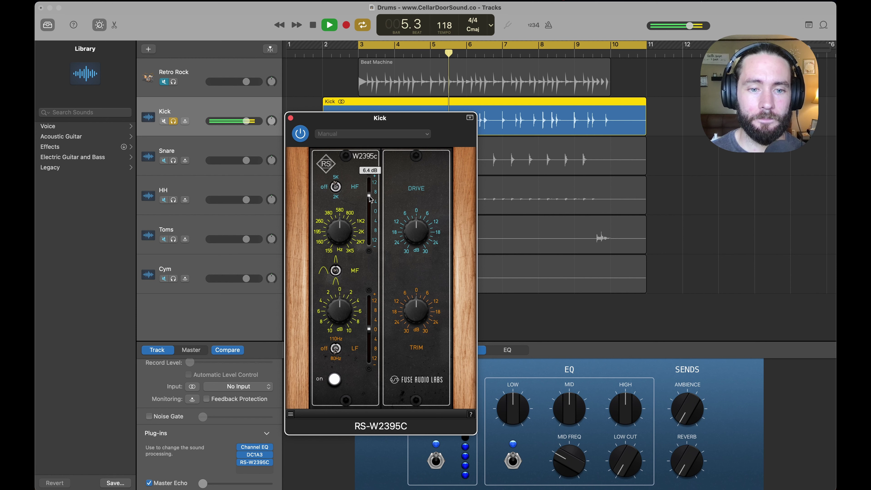
mouse_move(369, 328)
left_mouse_down()
mouse_move(369, 302)
mouse_move(369, 316)
left_mouse_up()
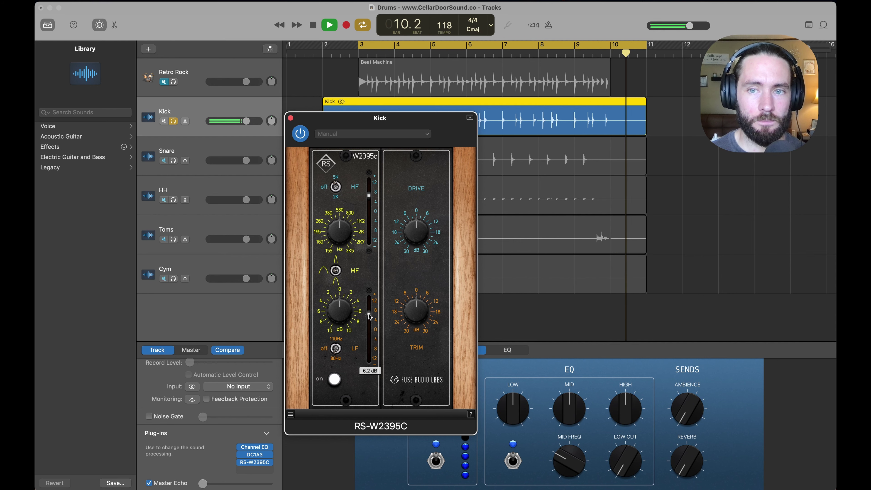
key("space")
left_click(291, 118)
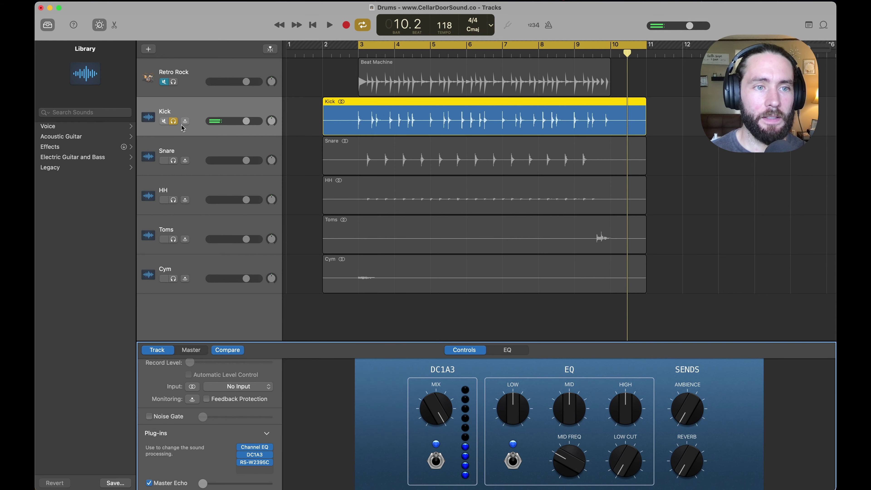
Step: Unsolo the Kick track and compare the full drum kit with the kick plug-ins bypassed and enabled during playback
key("super+a")
key("space")
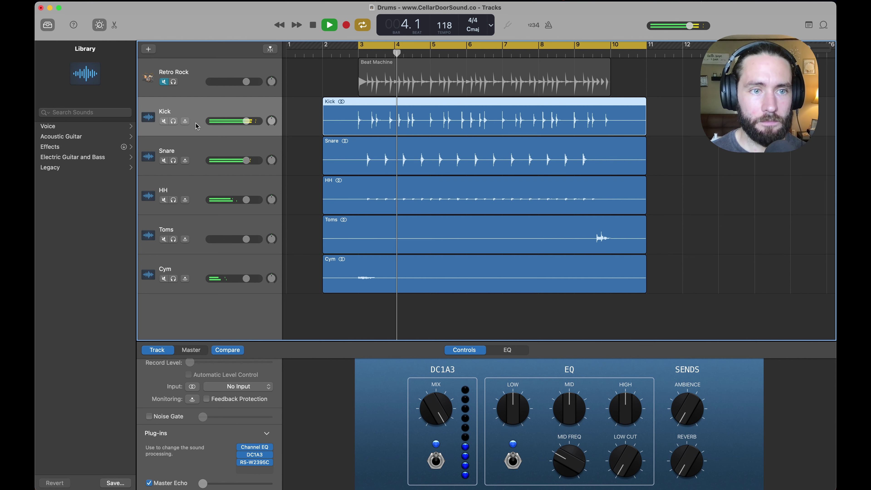
left_click(241, 447)
left_click(241, 447)
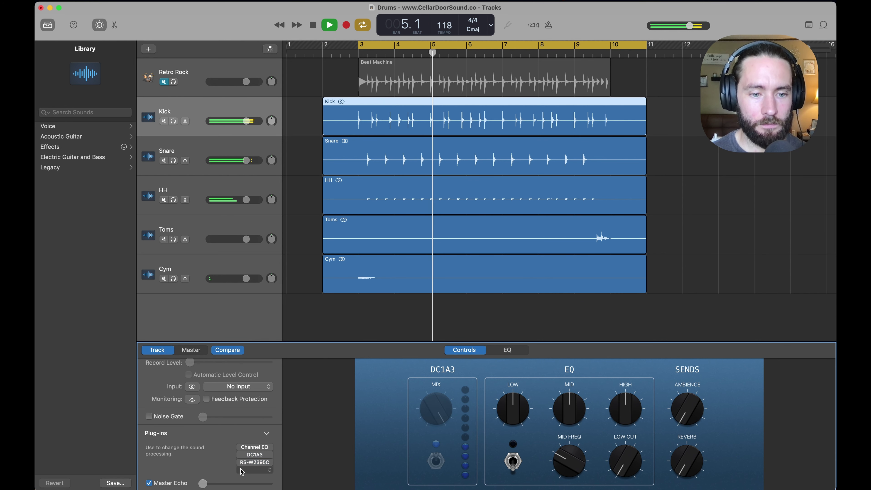
left_click(240, 447)
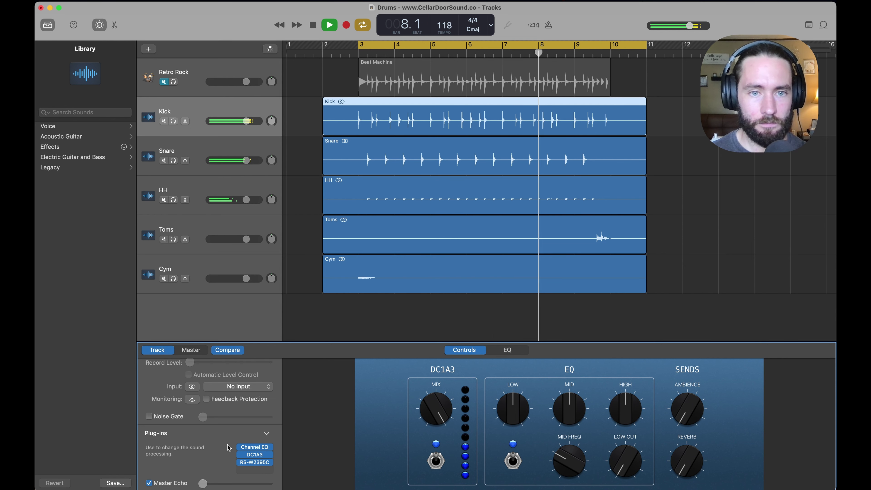
key("space")
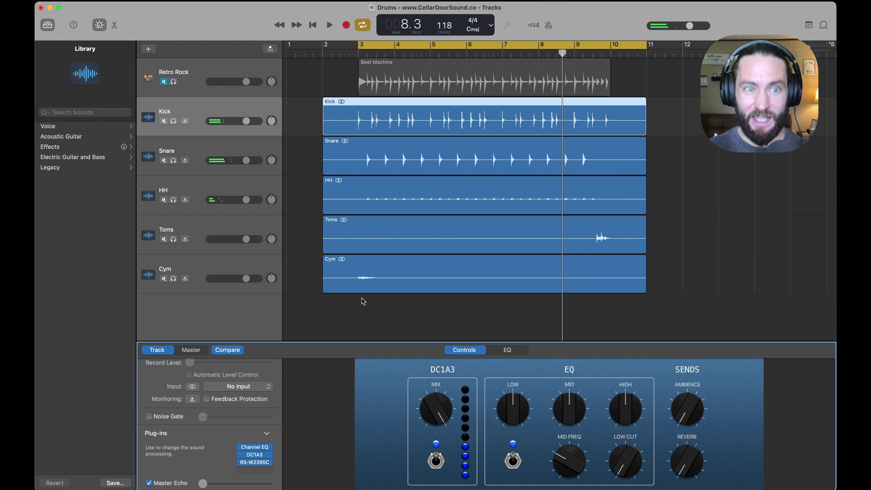
Step: Select the Snare track and solo it together with the Kick track
left_click(195, 142)
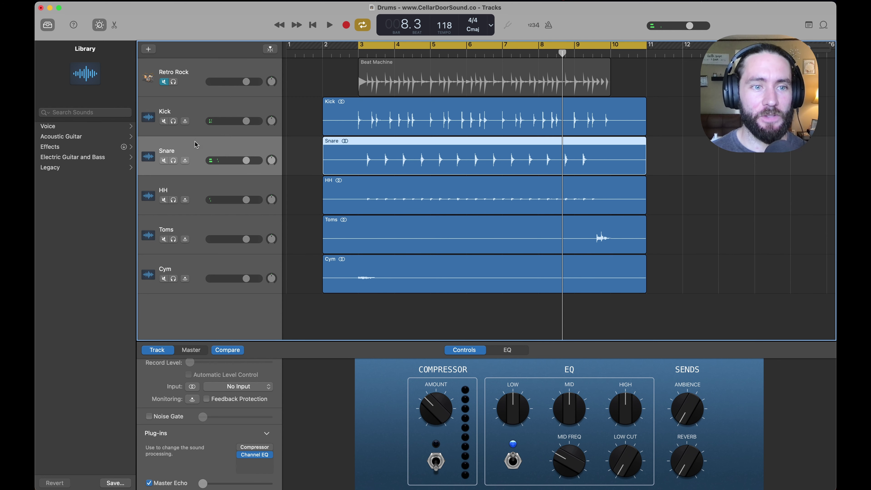
left_click(175, 161)
left_click(173, 121)
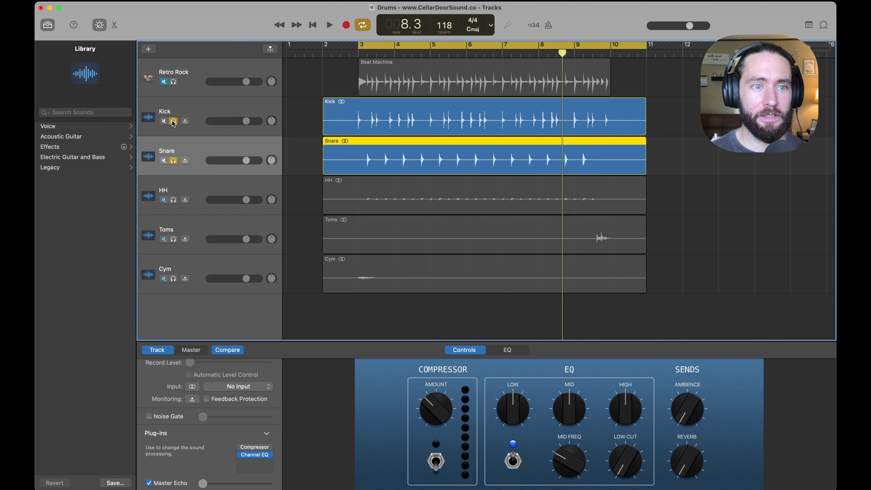
Step: Replace the Snare track's Compressor with DC1A3 in DEEP mode and set its input to -3.3 during playback
left_click(269, 447)
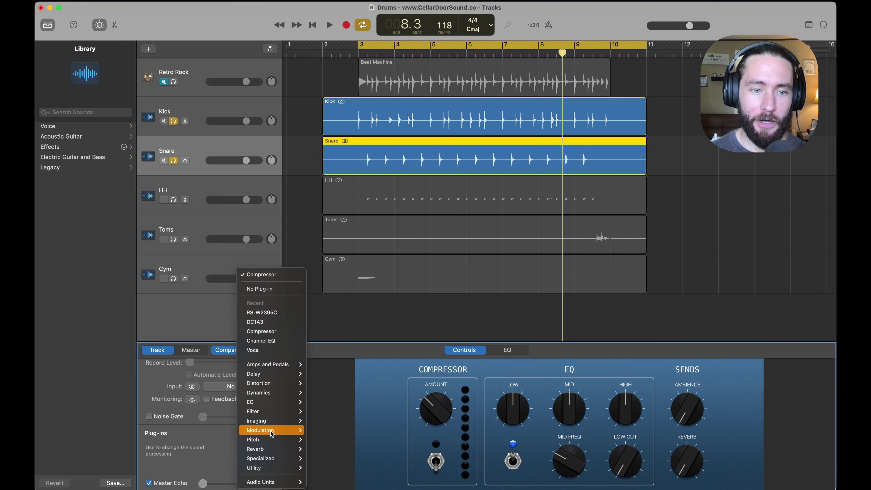
left_click(271, 324)
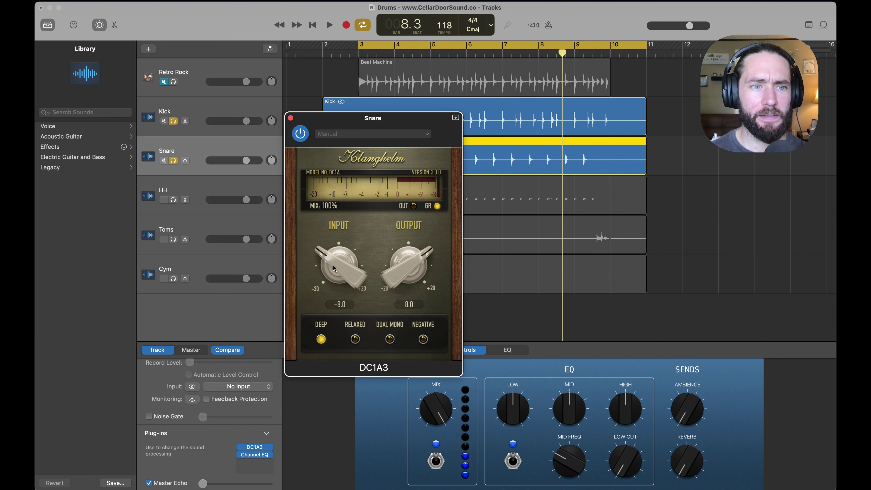
key("space")
left_click_drag(334, 259, 335, 215)
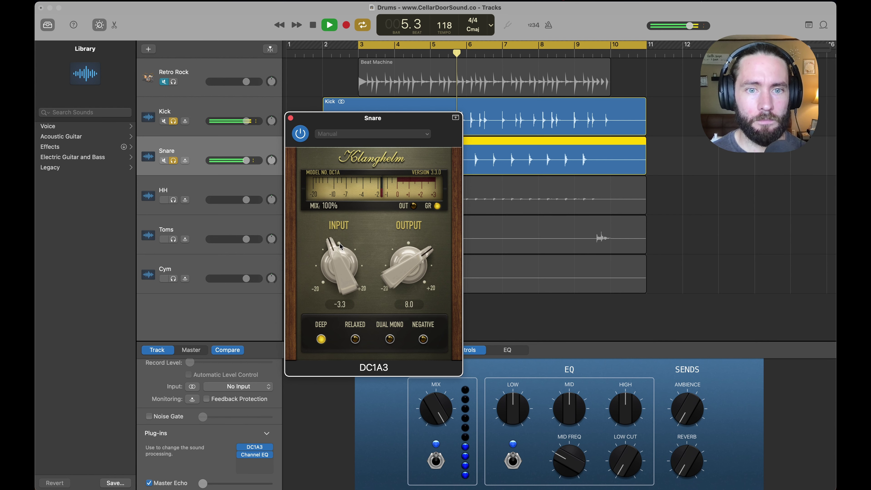
Step: Compare the snare with DC1A3 bypassed and enabled, and lower the plug-in's output to 7.2
left_click(300, 134)
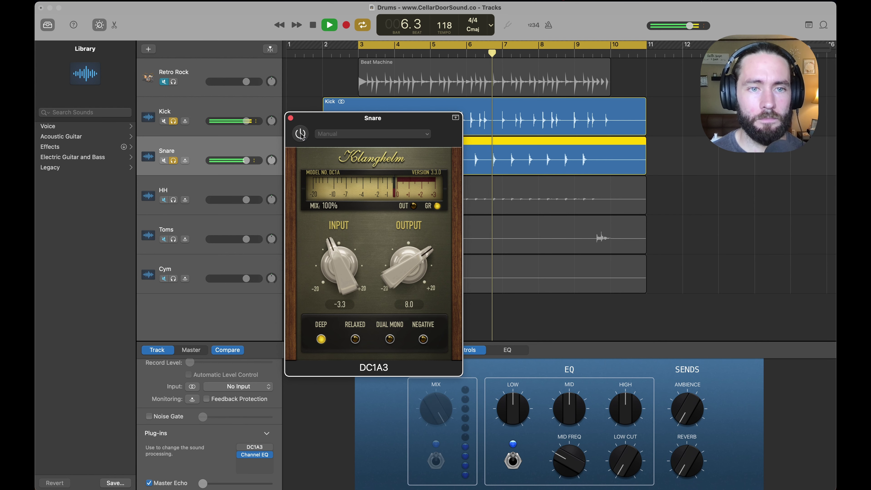
left_click(300, 134)
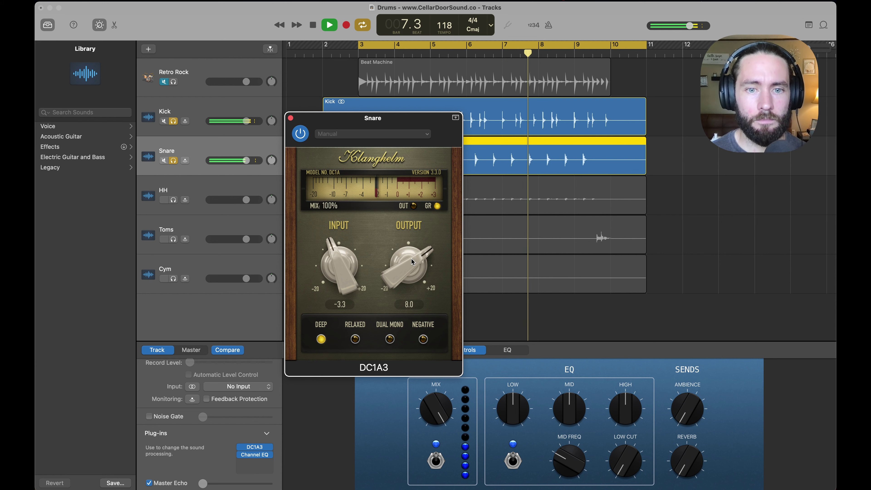
left_click_drag(412, 261, 412, 268)
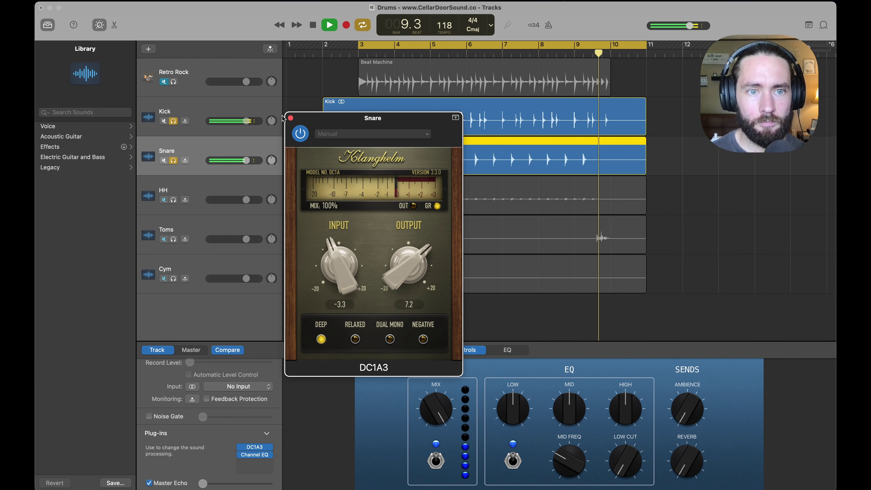
Step: Close the snare's DC1A3 window, shorten the cycle range to end at bar 10, and stop playback
left_click(290, 118)
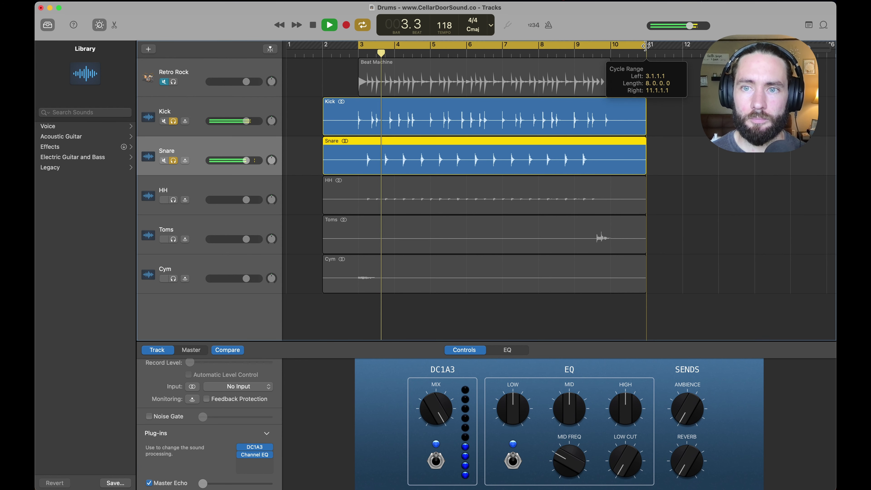
left_click_drag(645, 46, 600, 46)
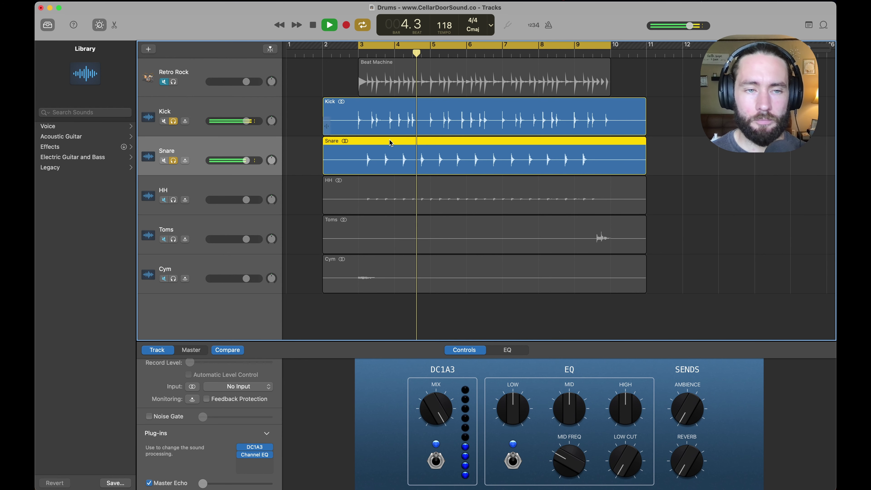
key("space")
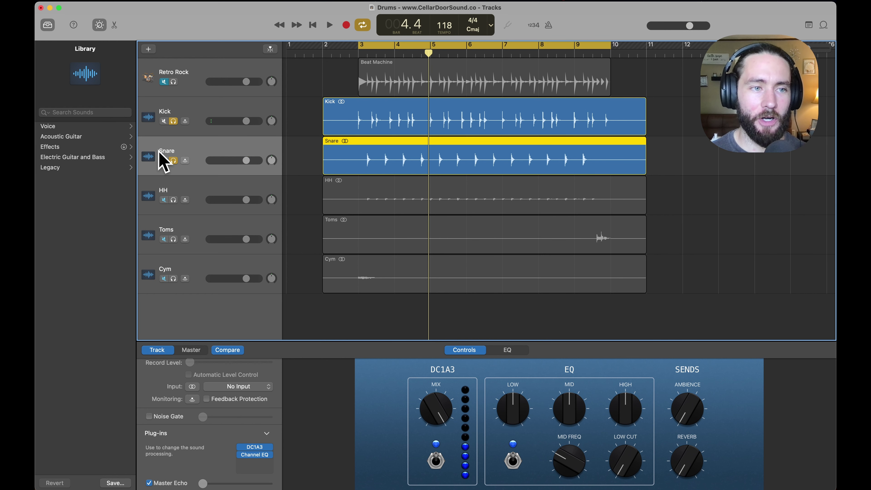
Step: Replace the Snare track's Channel EQ with the RS-W2395C plug-in and move its window clear of the regions
mouse_move(271, 457)
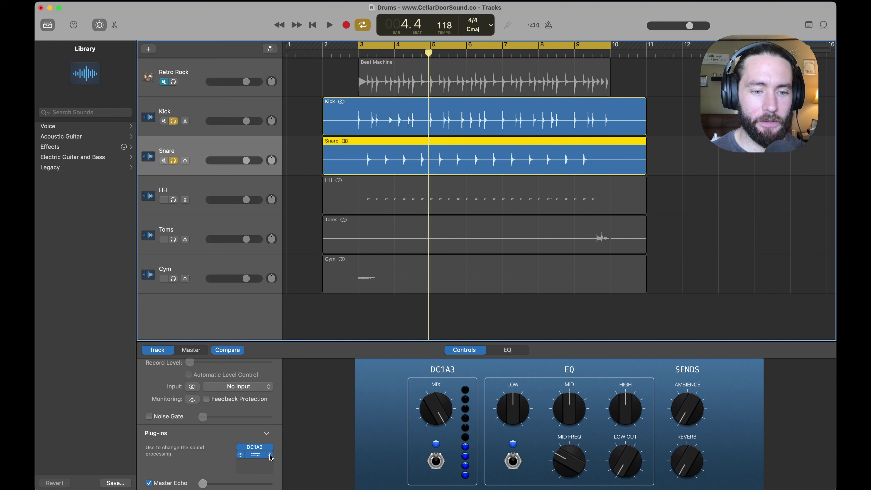
left_click(271, 456)
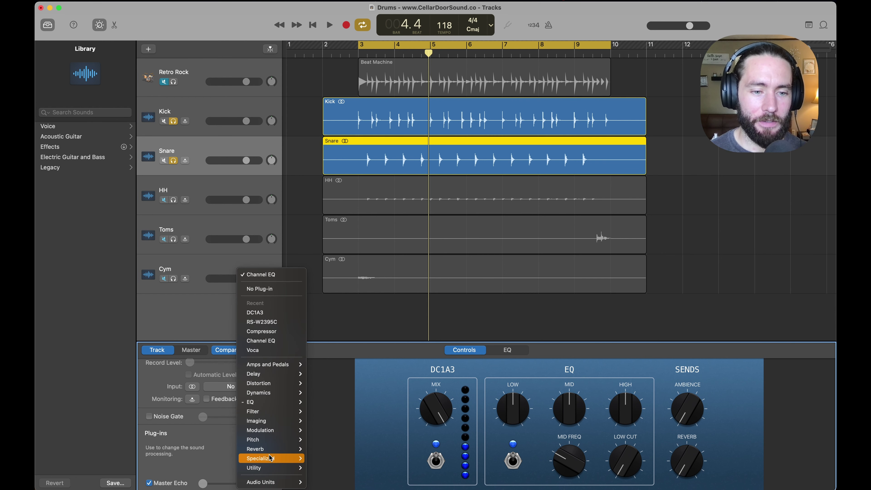
left_click(271, 323)
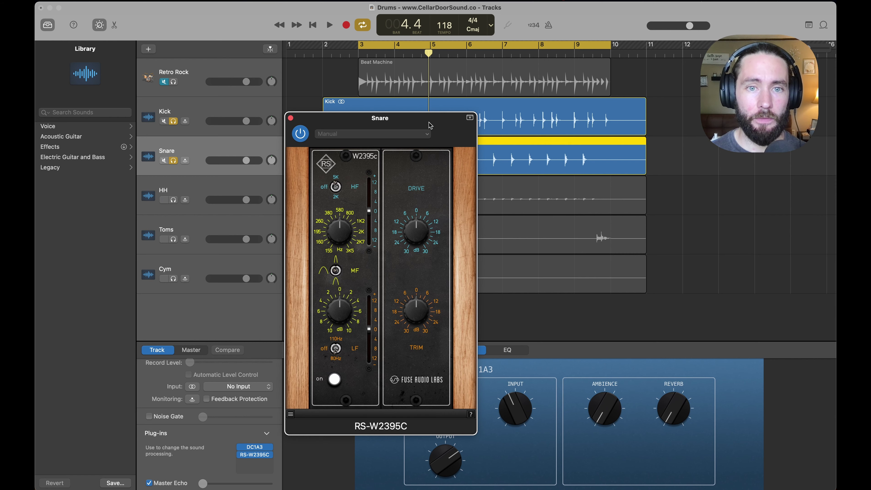
left_click_drag(430, 125, 361, 95)
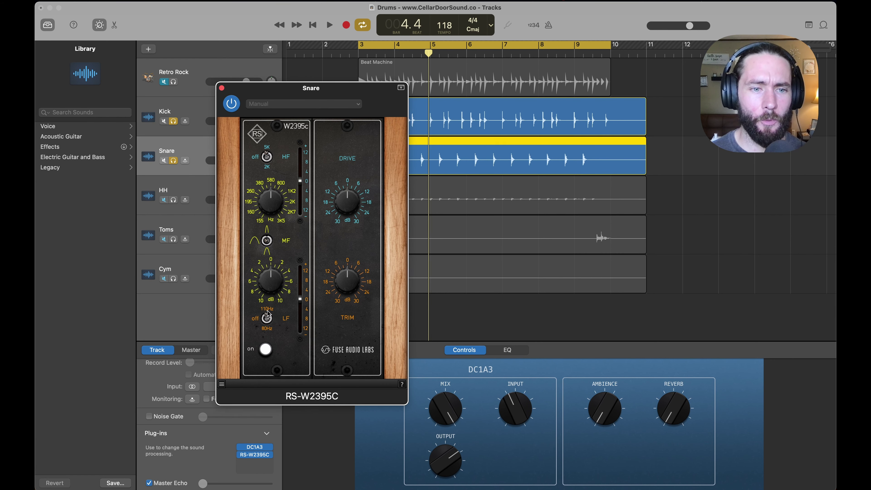
Step: Boost the snare's RS-W2395C HF band to 5.0 dB and LF band to 5.3 dB during playback, and close the plug-in window
key("space")
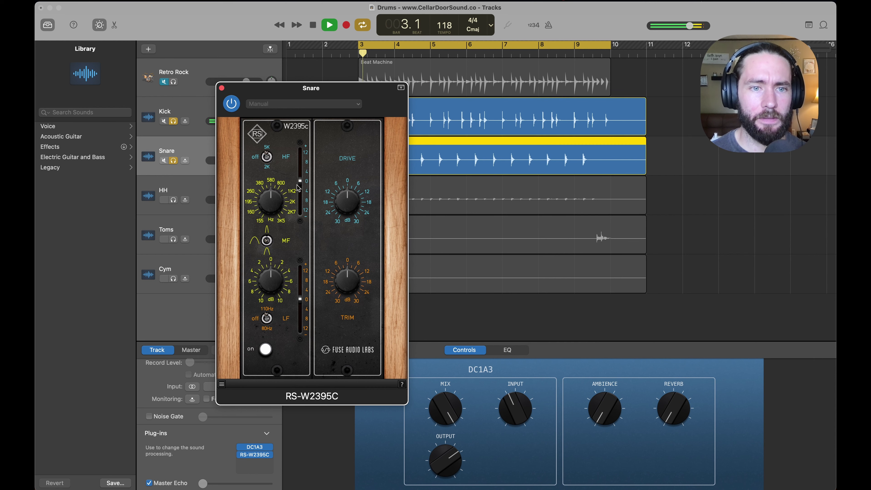
left_click_drag(302, 183, 302, 171)
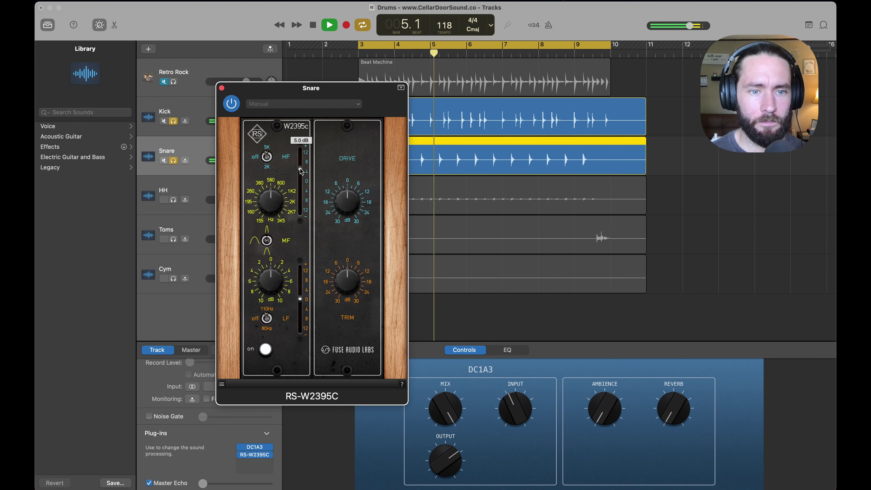
left_click_drag(300, 298, 300, 289)
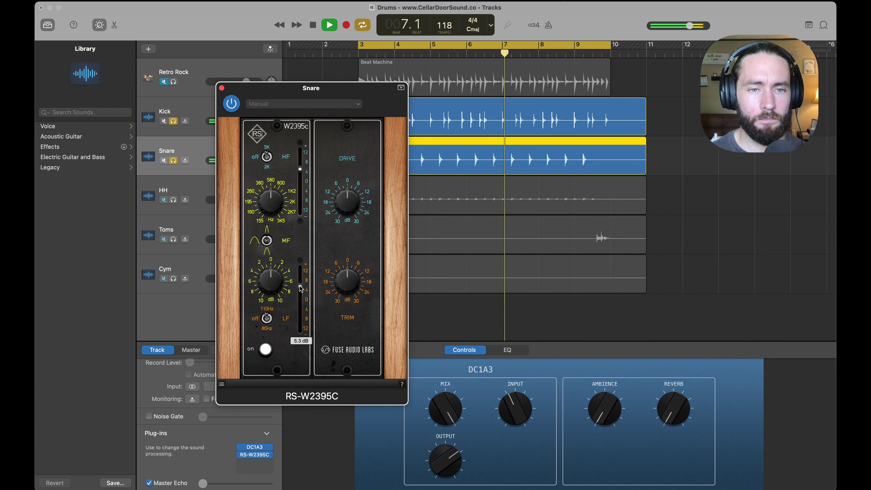
left_click(221, 87)
Step: Compare the snare with DC1A3 and RS-W2395C bypassed and enabled during playback
left_click(240, 447)
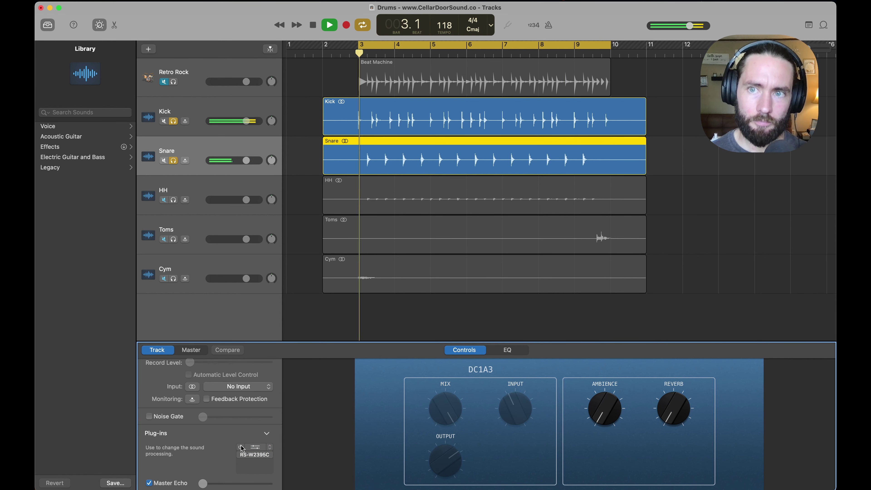
left_click(241, 447)
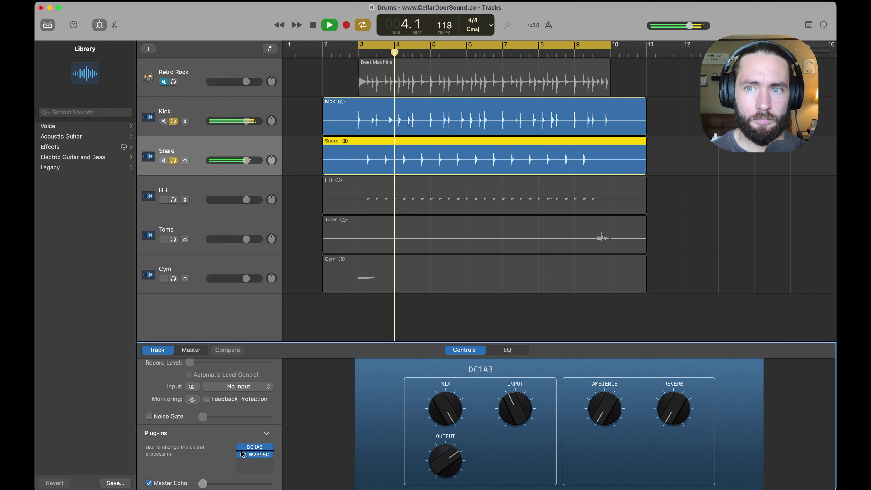
key("space")
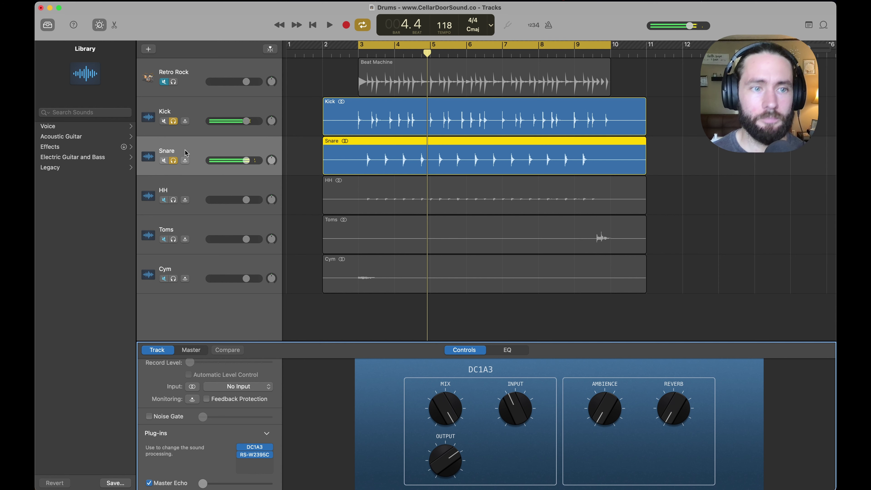
Step: Unsolo the Kick and Snare tracks and play back the full drum kit
left_click(174, 118)
left_click(174, 161)
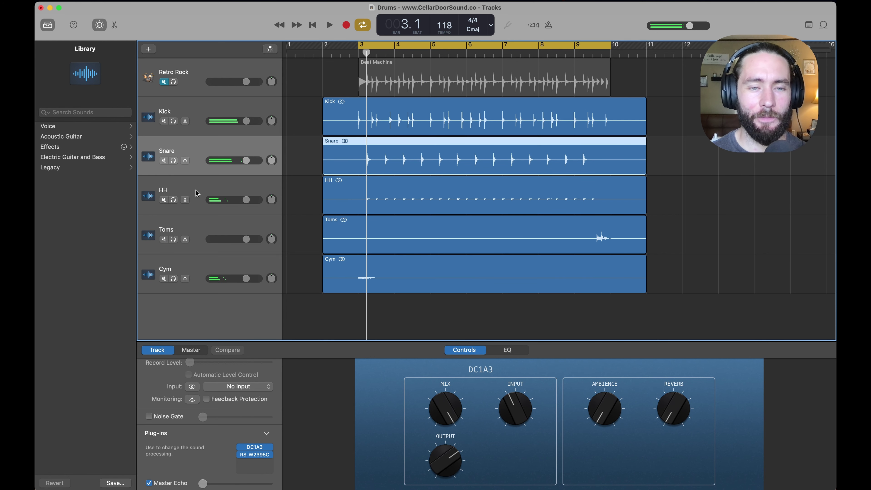
key("space")
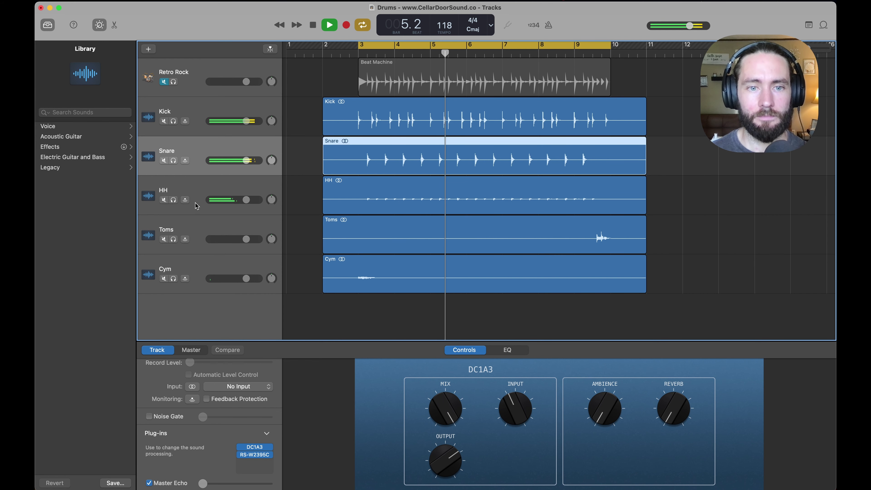
key("space")
Step: Solo and select the HH track and listen to it alone
left_click(174, 200)
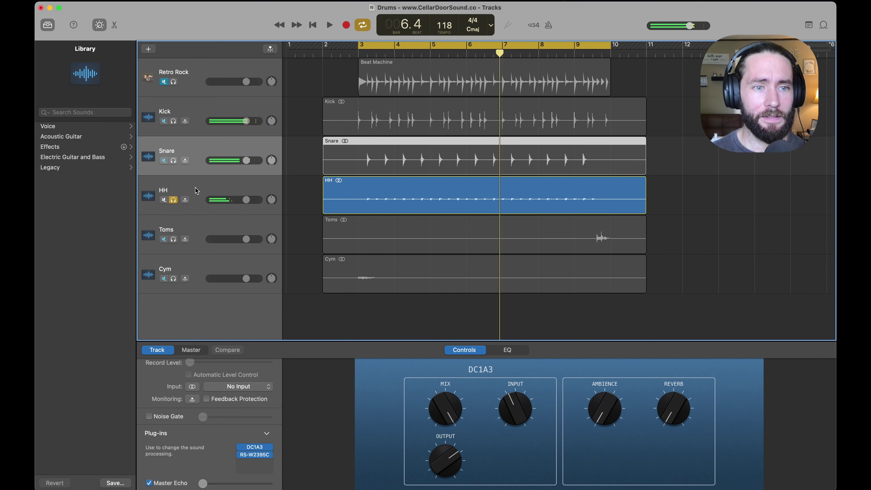
left_click(195, 189)
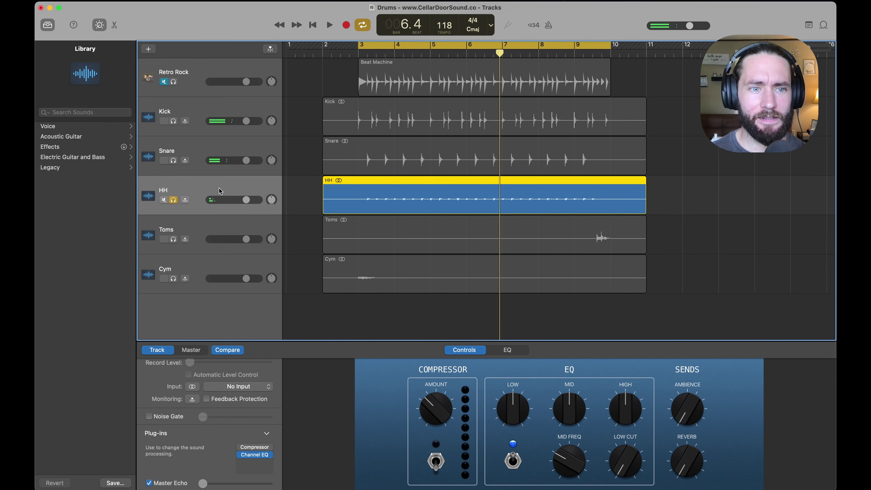
key("space")
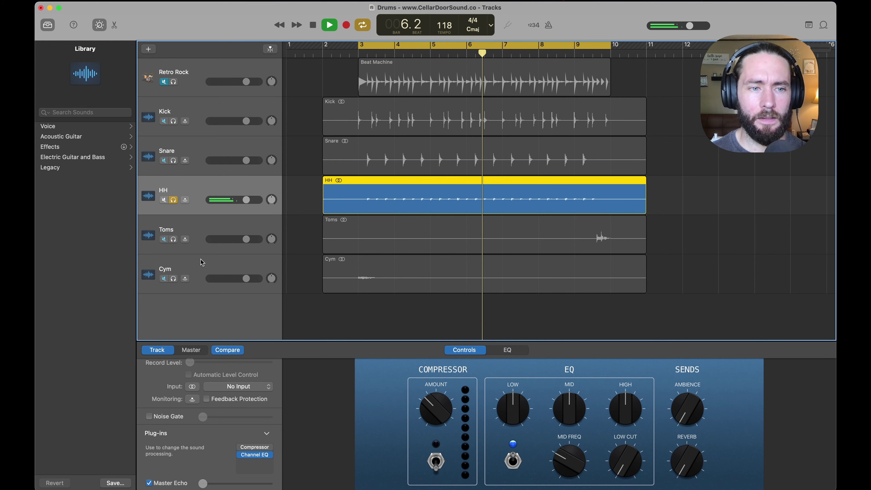
key("space")
Step: Solo the Cym track together with the HH track and play both back
left_click(173, 279)
key("space")
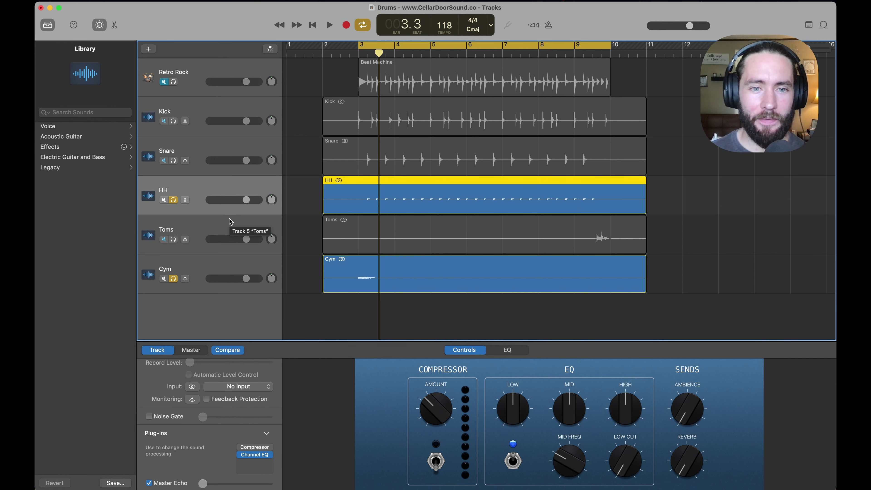
key("space")
key("space")
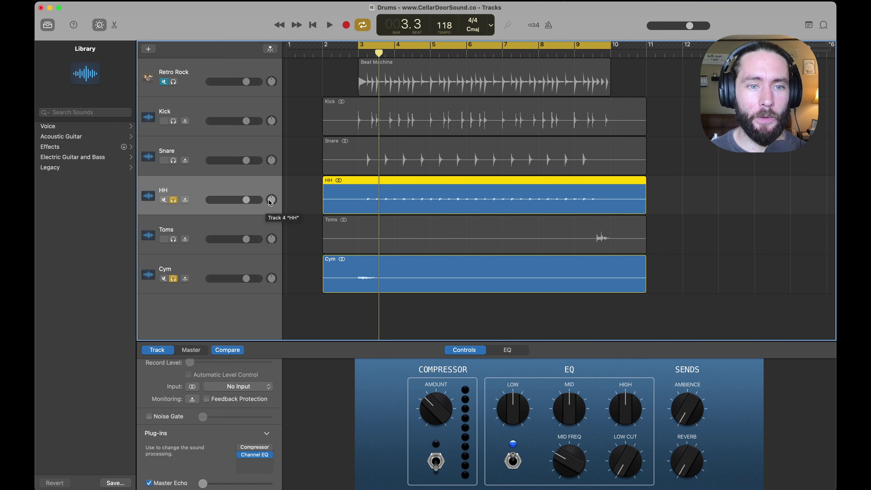
Step: Pan the HH track to the left and solo the Kick and Snare tracks alongside it during playback
mouse_move(270, 203)
left_mouse_down()
mouse_move(271, 218)
mouse_move(271, 194)
left_mouse_up()
key("space")
left_click(173, 120)
left_click(173, 161)
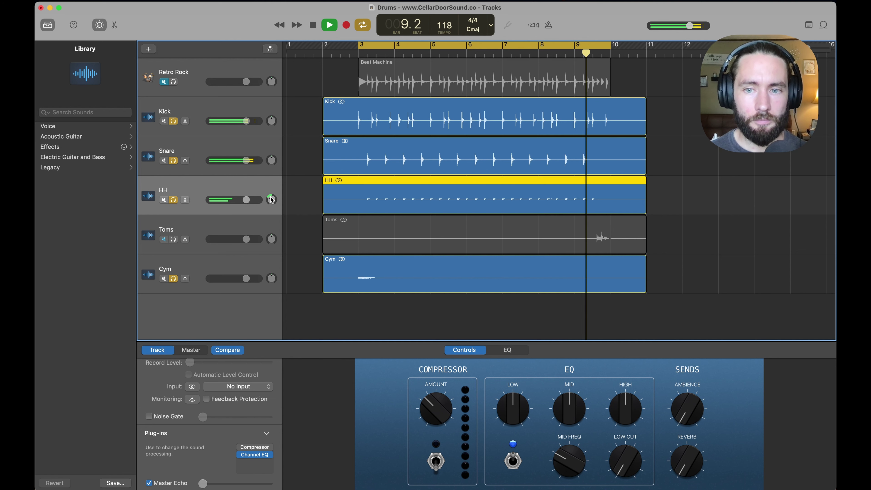
key("space")
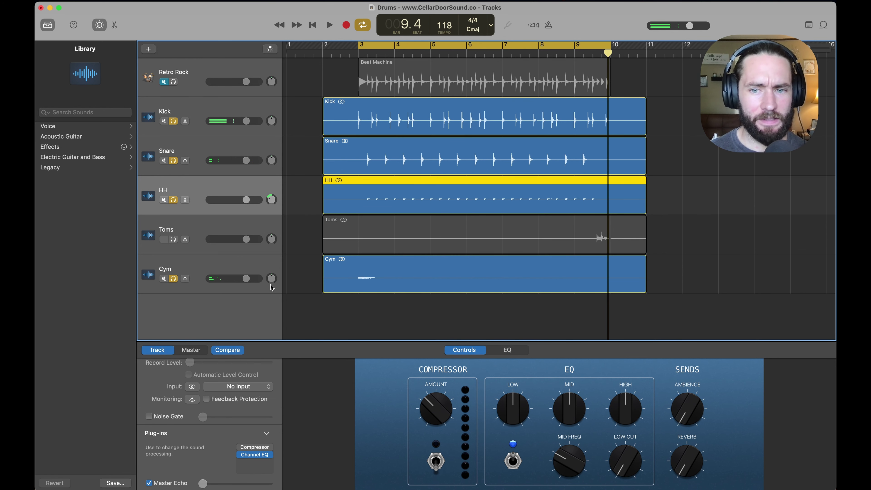
Step: Pan the Cym track to the right and listen to the panned cymbals and hi-hat with the kick and snare
key("space")
mouse_move(270, 282)
left_mouse_down()
mouse_move(272, 264)
mouse_move(272, 279)
left_mouse_up()
key("space")
key("space")
key("space")
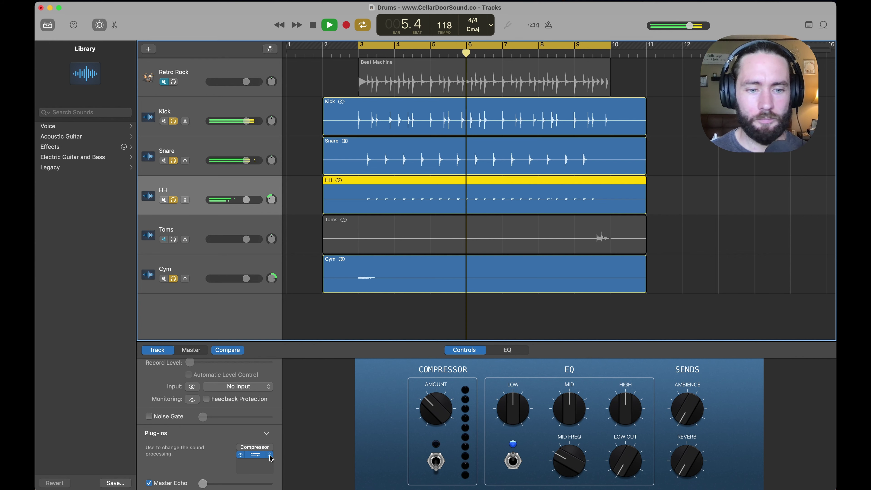
key("space")
Step: Replace the HH track's Compressor with RS-W2395C and bypass its Channel EQ
mouse_move(271, 456)
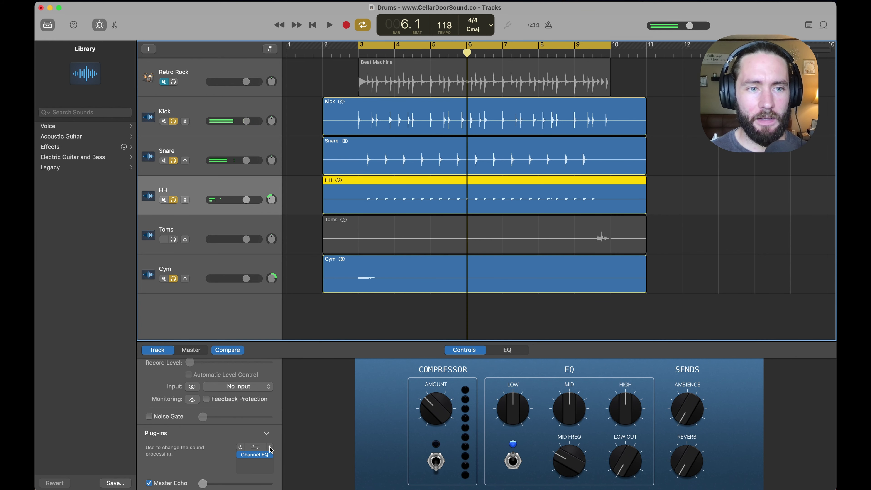
left_click(271, 450)
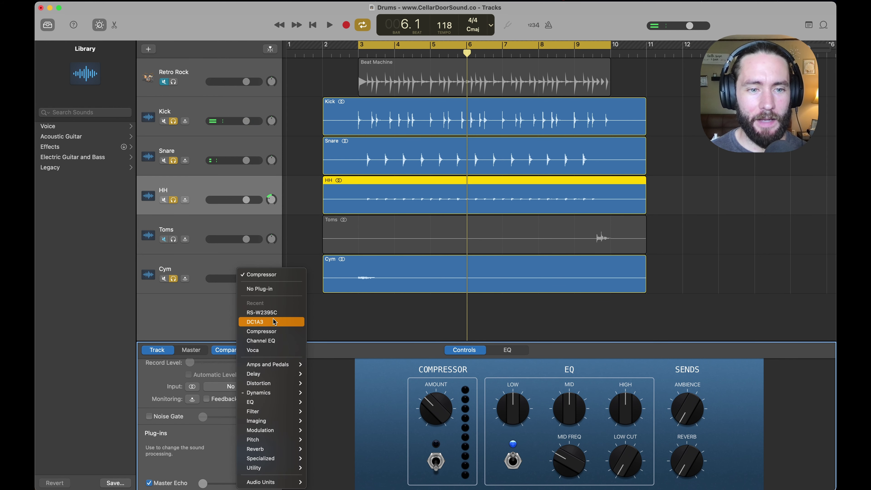
left_click(262, 312)
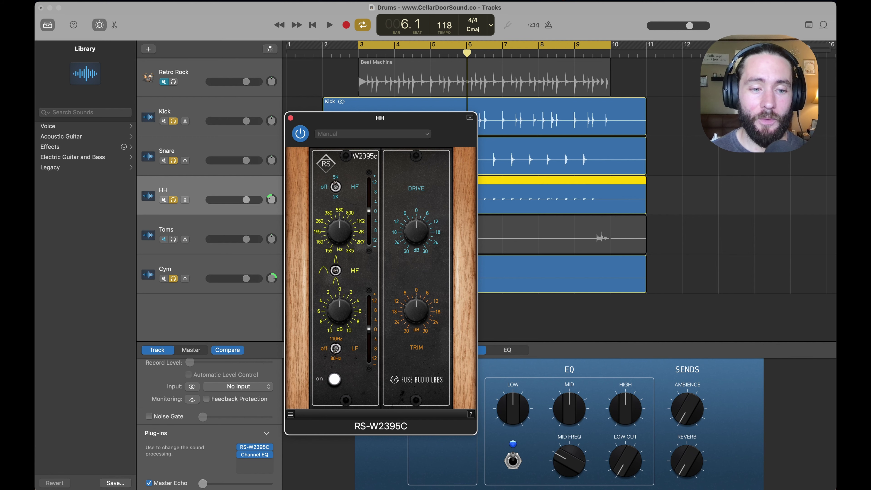
left_click(255, 454)
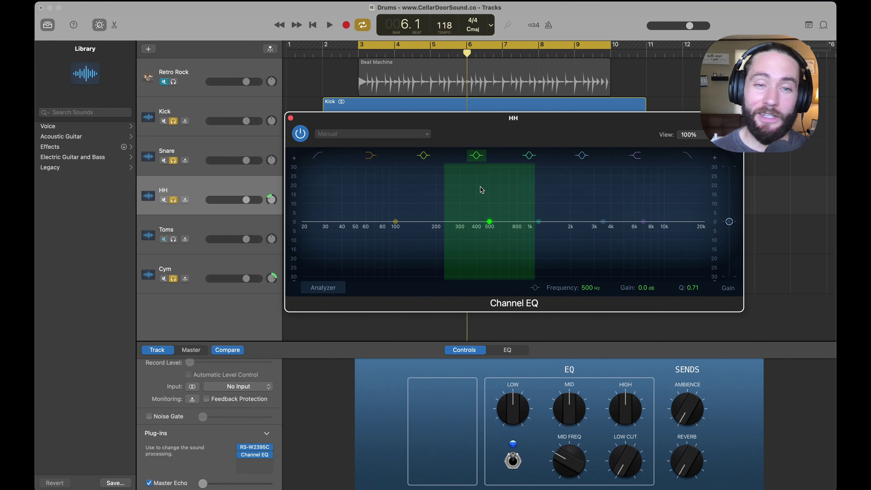
left_click(291, 118)
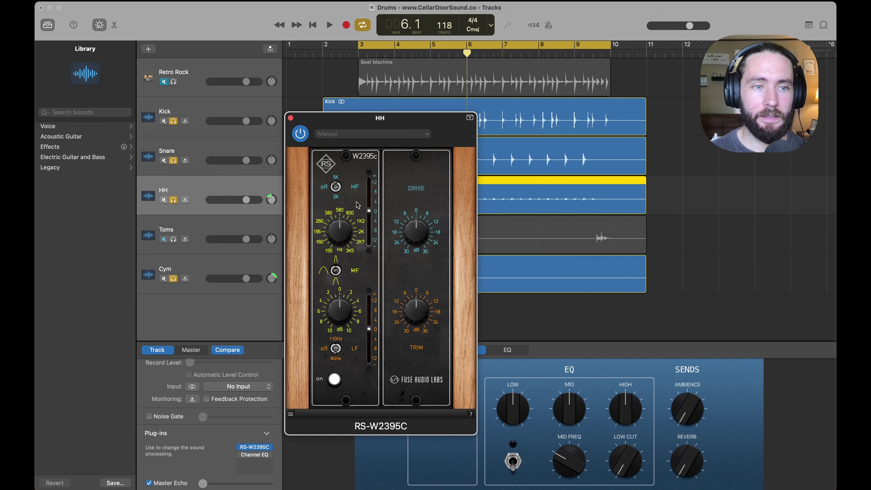
Step: Boost the hi-hat's RS-W2395C HF band to 5.5 dB during playback, close the plug-in window, and stop playback
key("space")
mouse_move(371, 212)
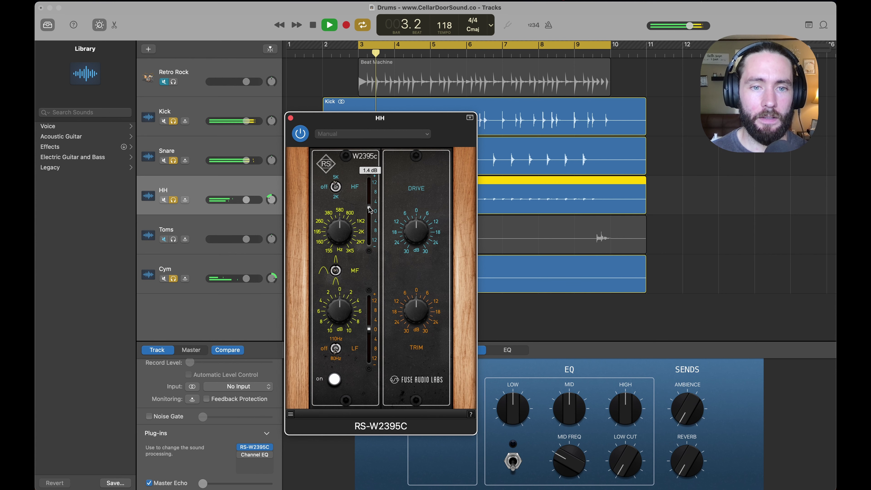
mouse_move(370, 205)
left_mouse_down()
mouse_move(368, 177)
mouse_move(368, 198)
left_mouse_up()
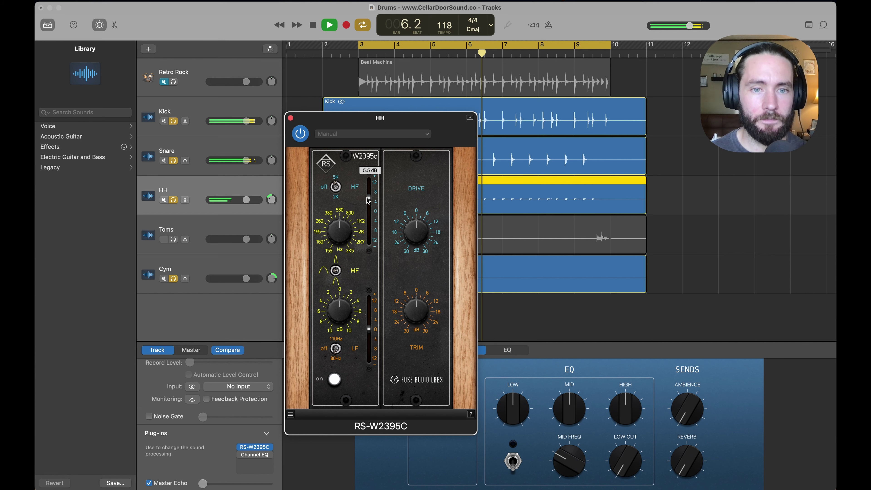
left_click(290, 118)
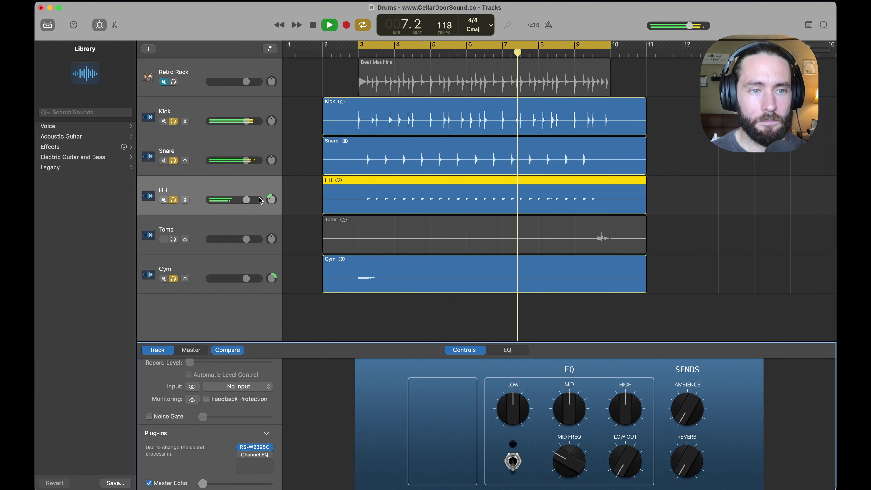
key("space")
Step: Solo the Toms track with the others and loop only the tom hits just before bar 10
left_click(174, 239)
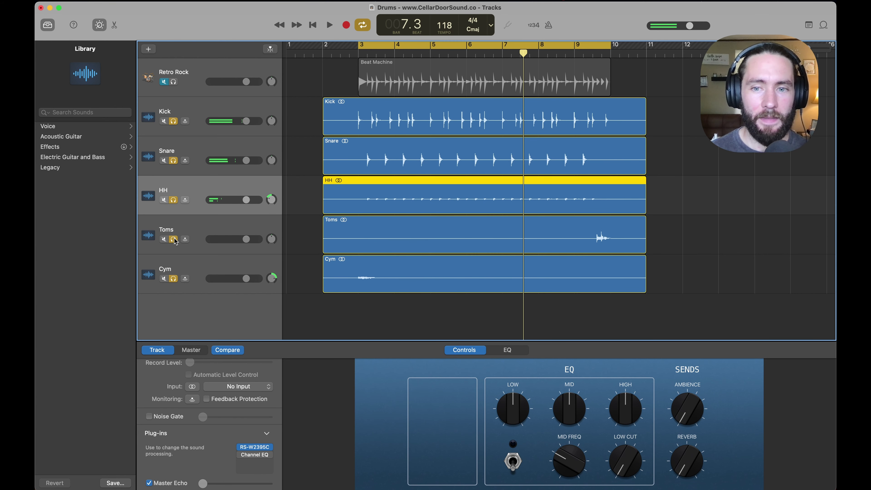
left_click_drag(359, 46, 637, 46)
key("space")
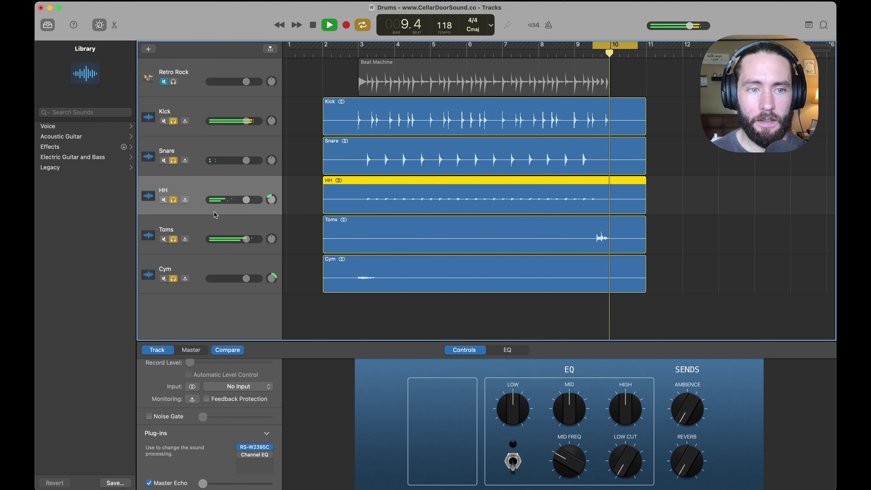
Step: Stop playback and replace the Compressor on the Toms track with the DC1A3 plug-in
left_click(203, 218)
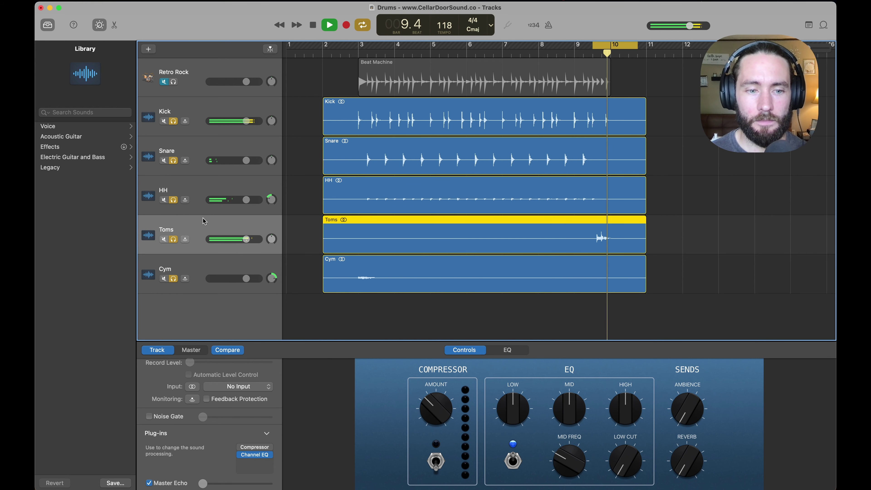
mouse_move(260, 457)
key("space")
left_click(273, 445)
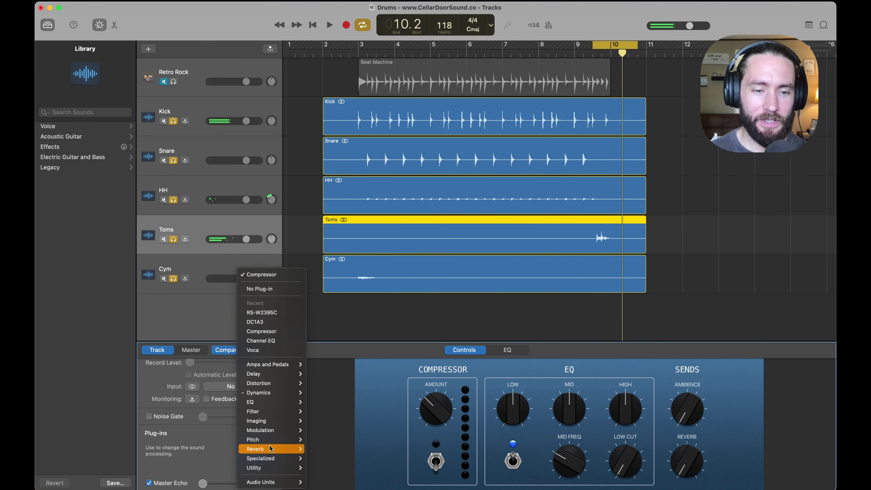
left_click(272, 322)
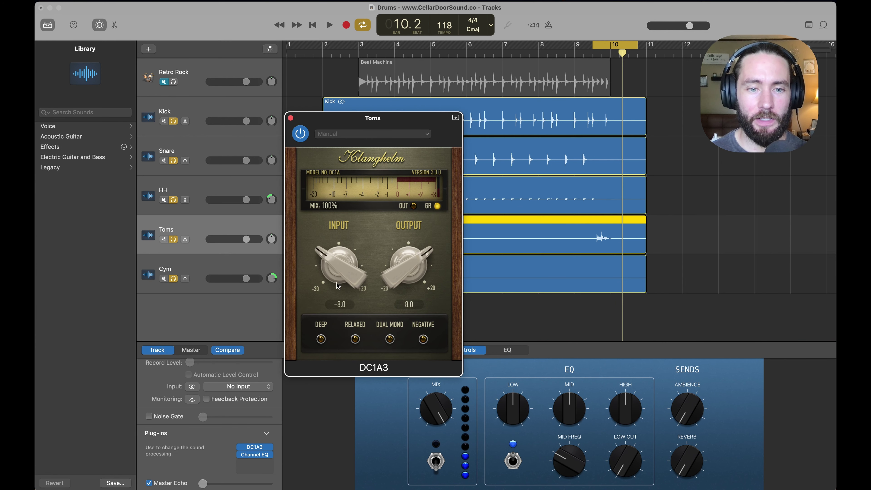
Step: Turn on Deep in the Toms' DC1A3 and raise its input to -5.1 during playback, then stop and close the plug-in
key("space")
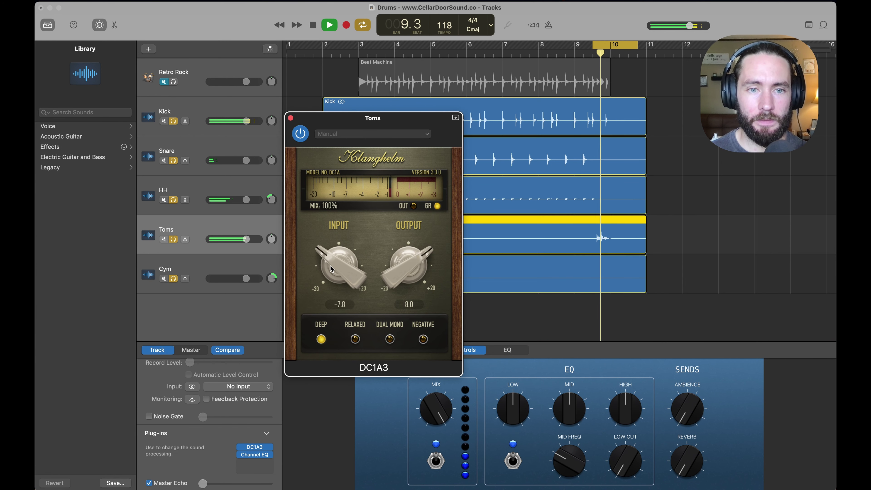
left_click_drag(330, 276, 330, 253)
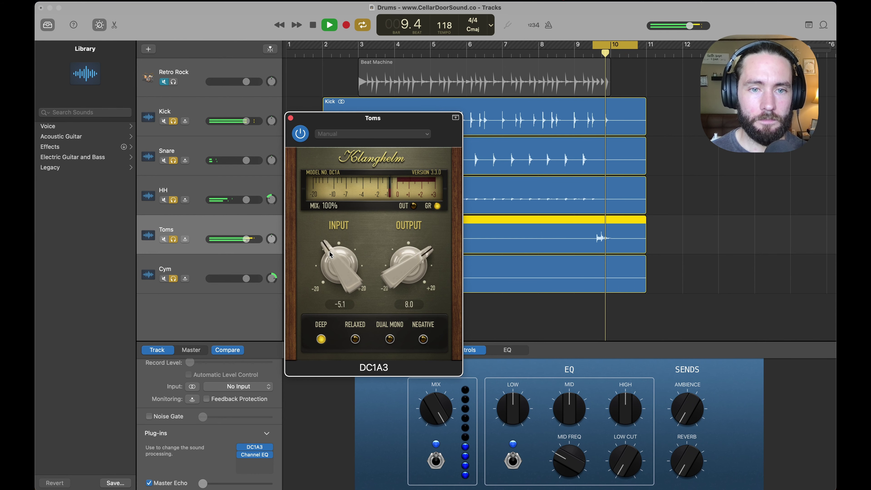
key("space")
left_click(291, 118)
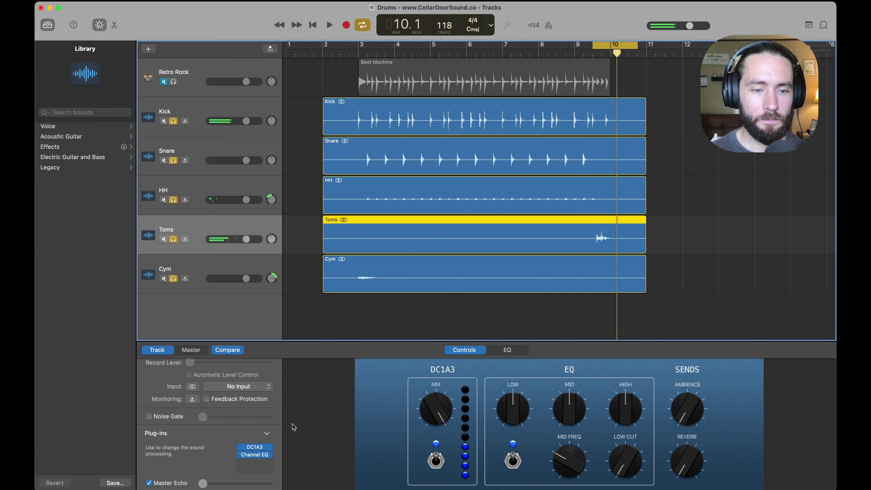
Step: With the analyzer on during playback, cut the Toms' Channel EQ by 2.7 dB at 134 Hz with a Q of 2.80
left_click(253, 455)
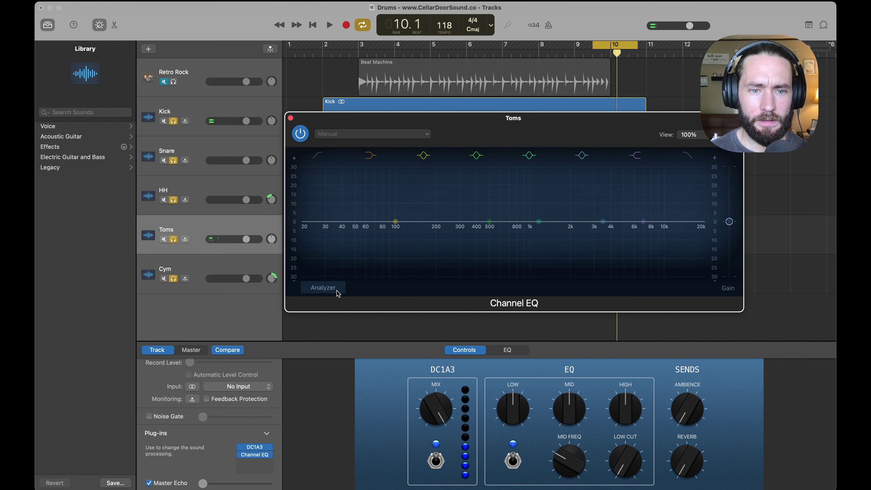
left_click(323, 288)
key("space")
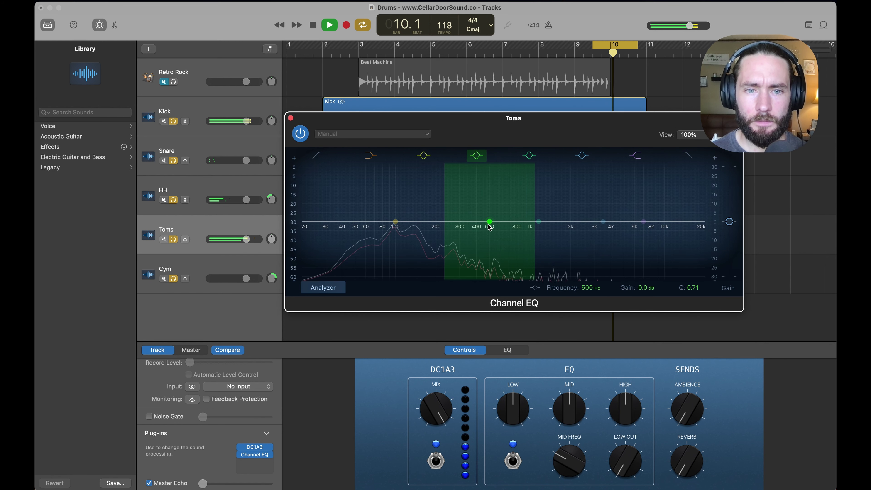
left_click_drag(489, 221, 414, 234)
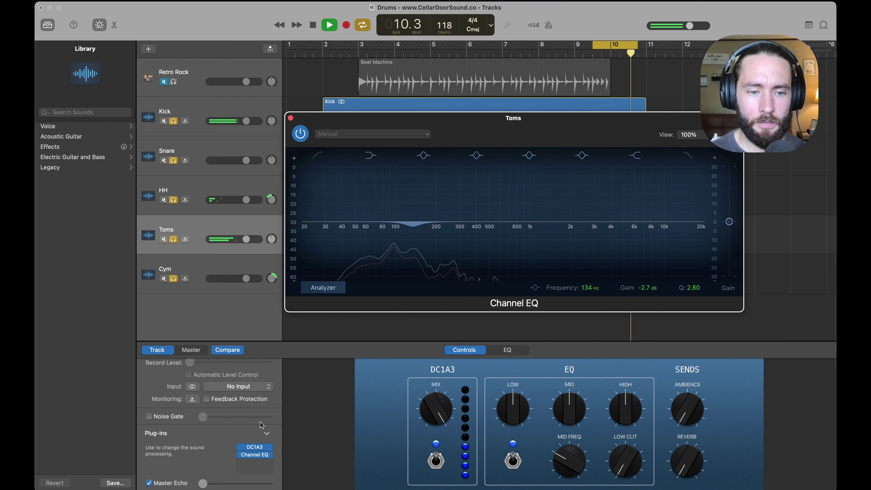
key("space")
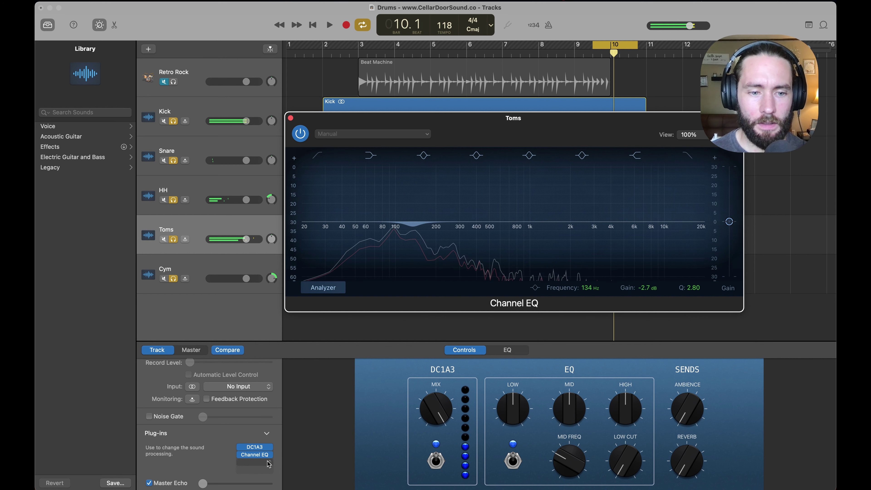
Step: Add RS-W2395C to the Toms track after the Channel EQ and boost its LF band and its HF band to 5.5 dB
left_click(271, 462)
left_click(257, 287)
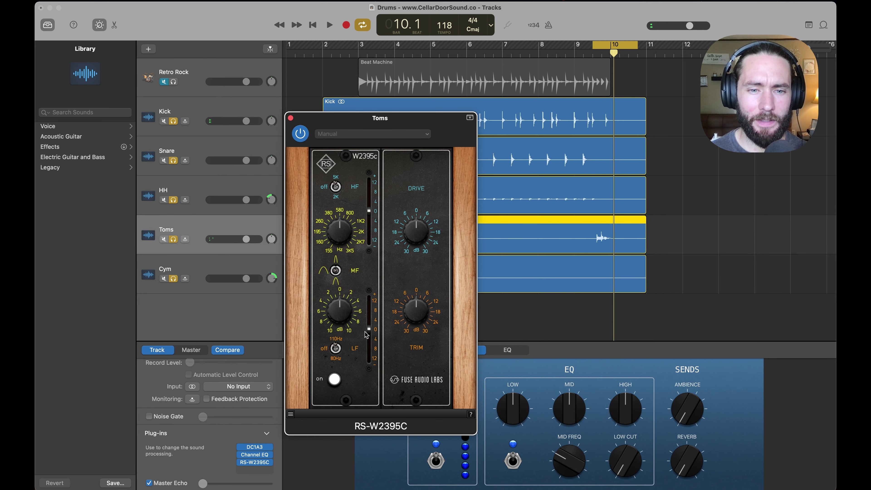
key("space")
left_click_drag(369, 329, 370, 317)
left_click_drag(372, 212, 372, 201)
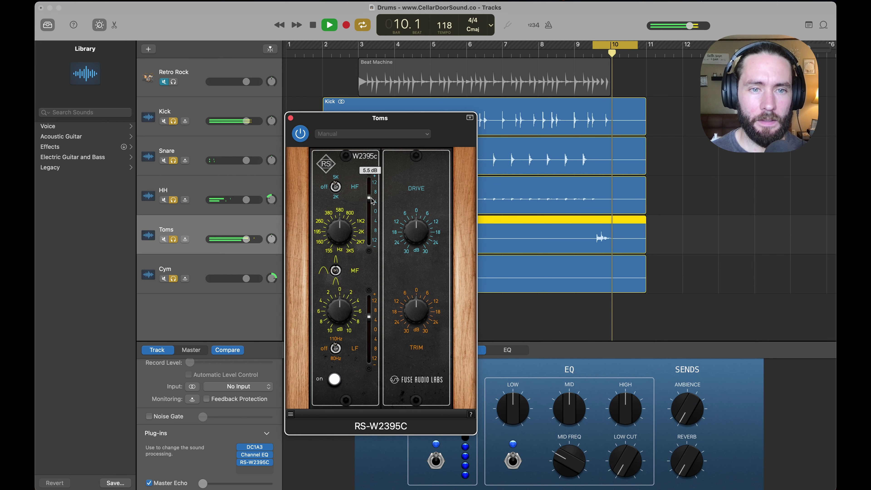
key("space")
left_click(290, 118)
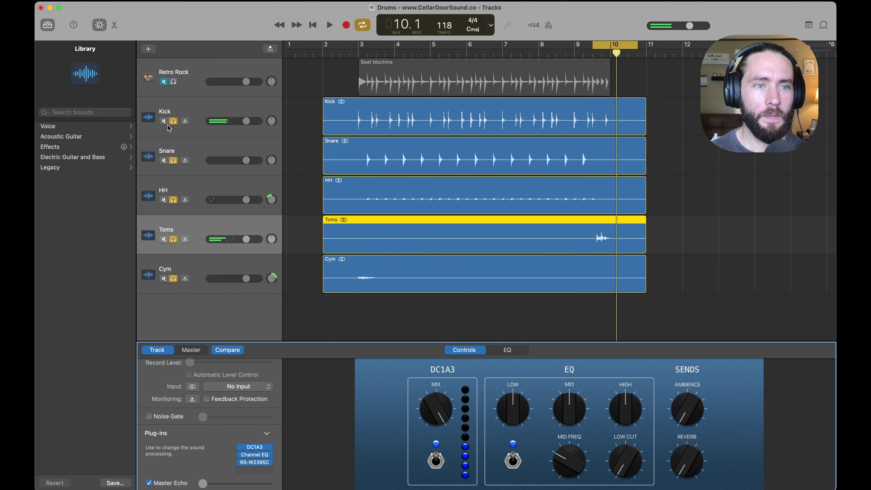
Step: Unsolo the Kick, Snare, HH, Toms and Cym tracks and play them together with the Cym track selected
left_click_drag(168, 128, 171, 267)
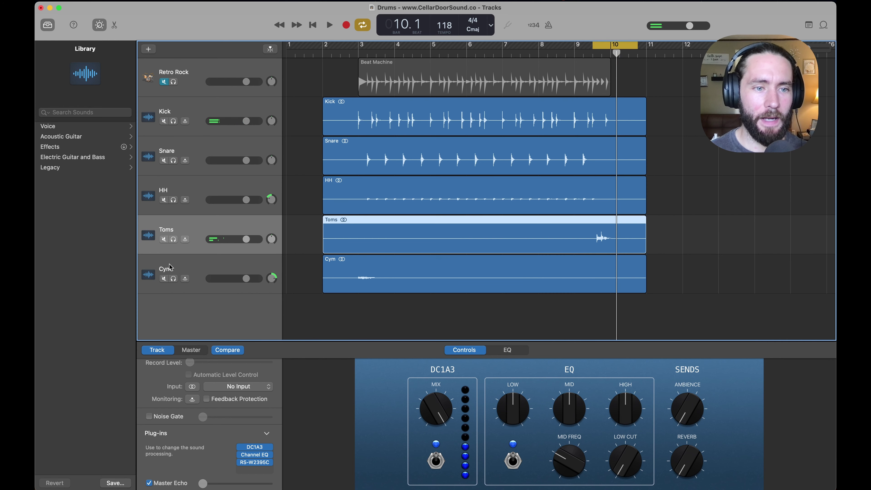
left_click(203, 267)
key("space")
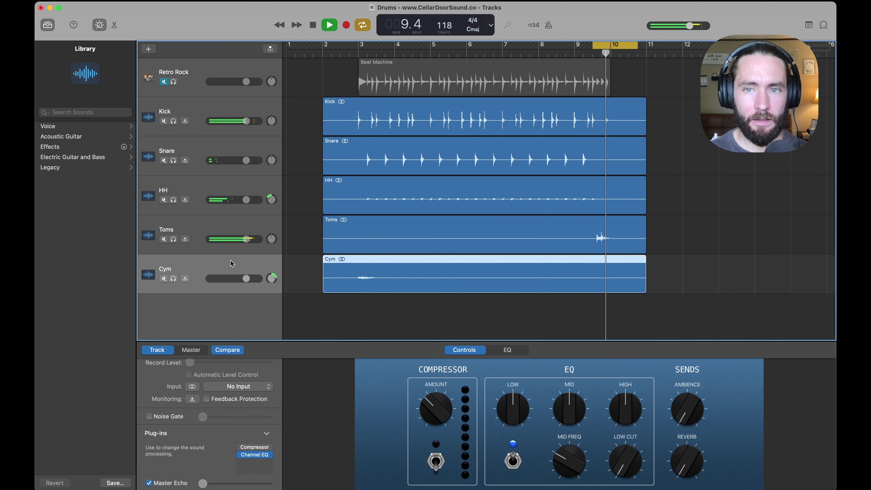
Step: Extend the cycle's start back to just before bar 3 and listen to the processed drum mix
left_click_drag(595, 46, 350, 41)
key("space")
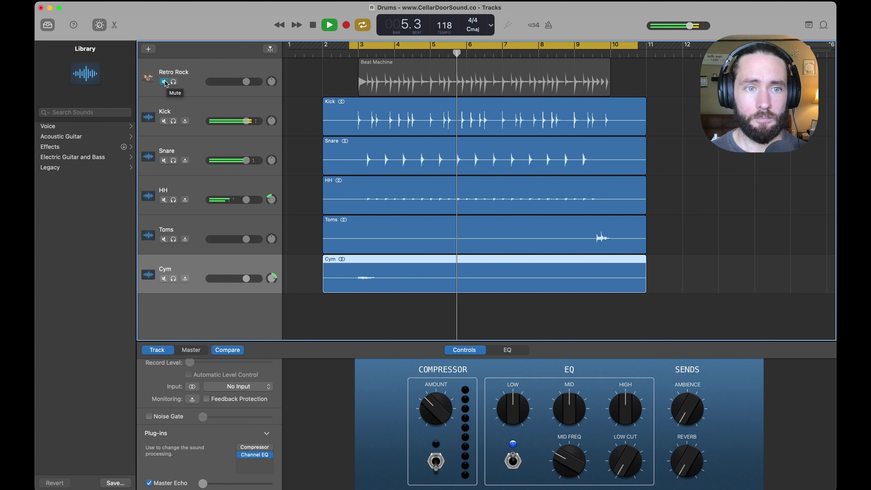
key("space")
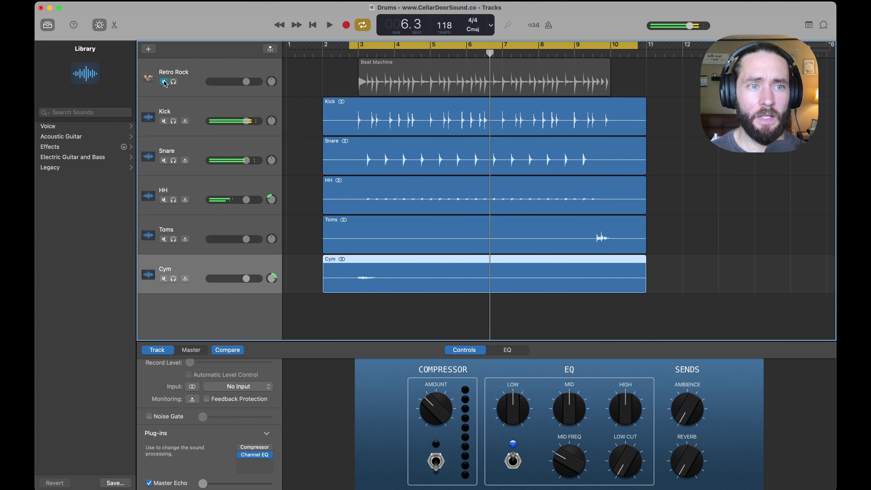
Step: Unmute and solo the Retro Rock track and turn its kick, snare, toms, hi-hat and cymbals on in the kit mix
left_click(164, 82)
left_click(174, 82)
key("space")
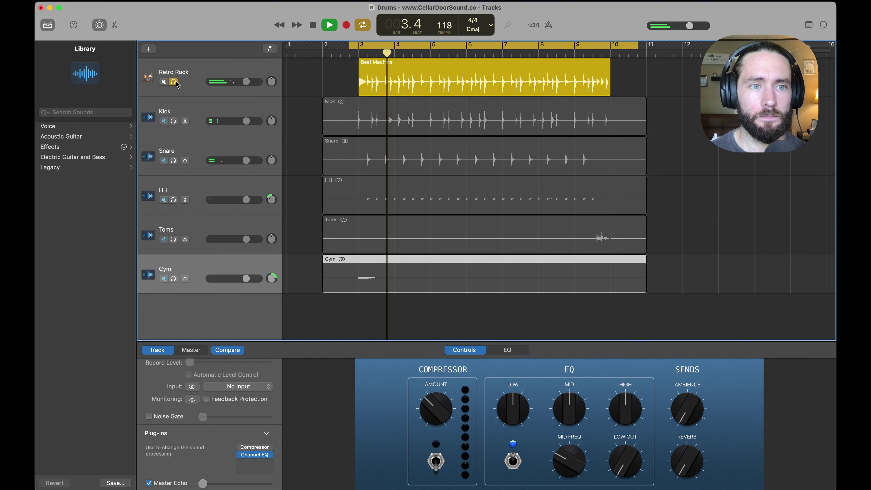
key("space")
left_click(192, 89)
left_click(419, 403)
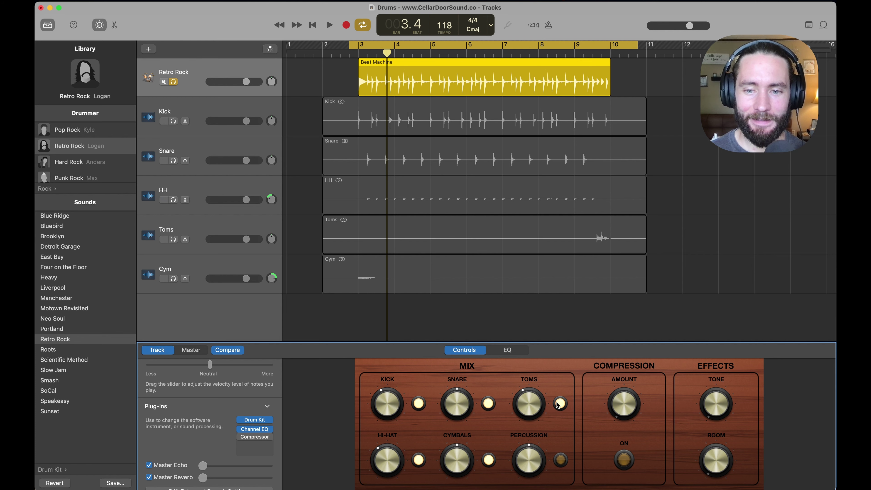
Step: Play the original Retro Rock drums, then mute that track mid-playback to compare them with the separately processed tracks
key("space")
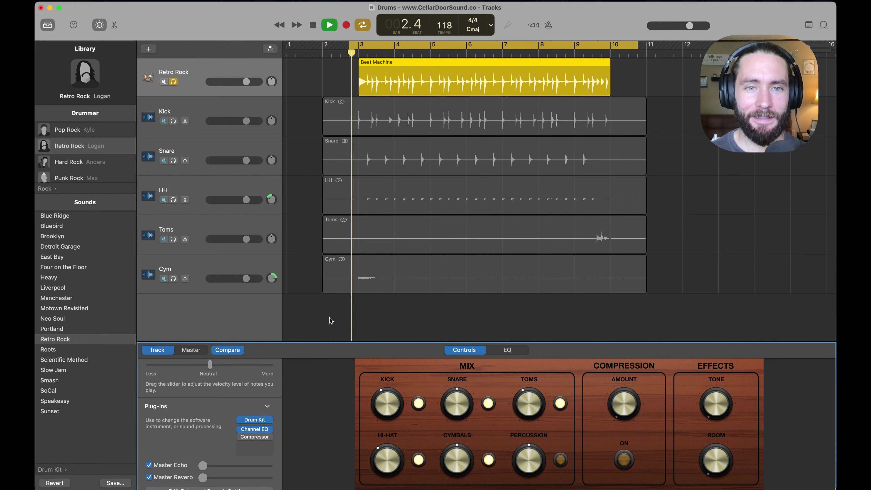
left_click(164, 82)
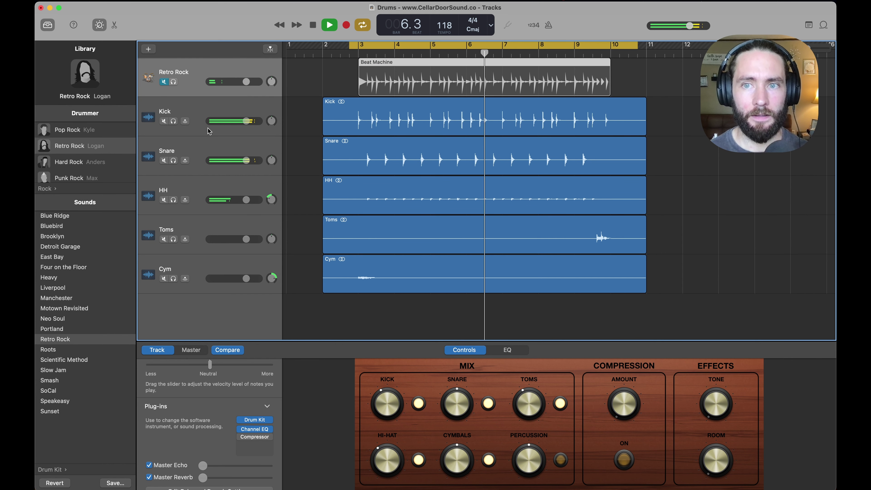
key("space")
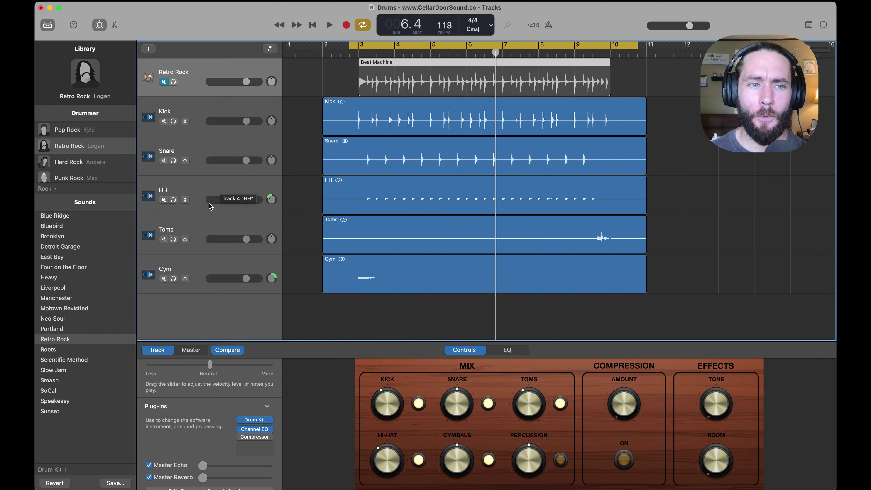
Step: Set the cycle range from bar 2 to bar 11 to span the full drum regions, and select the Cym track
left_click(200, 187)
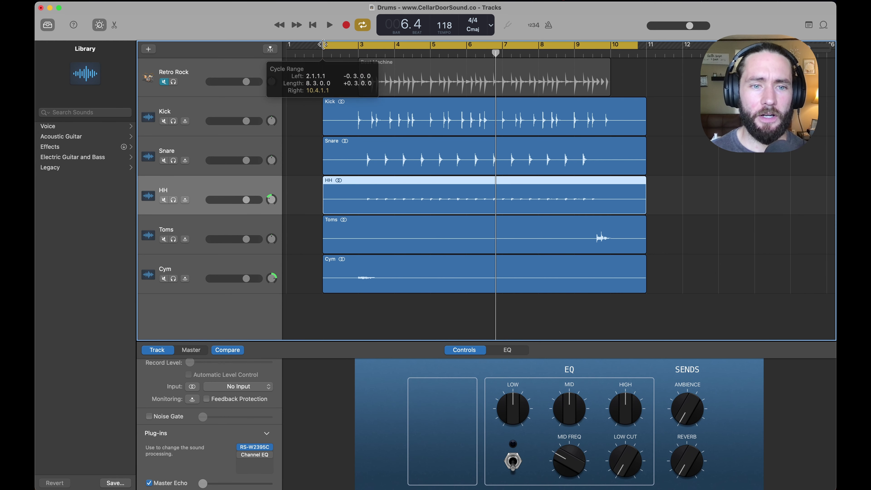
left_click_drag(636, 48, 646, 48)
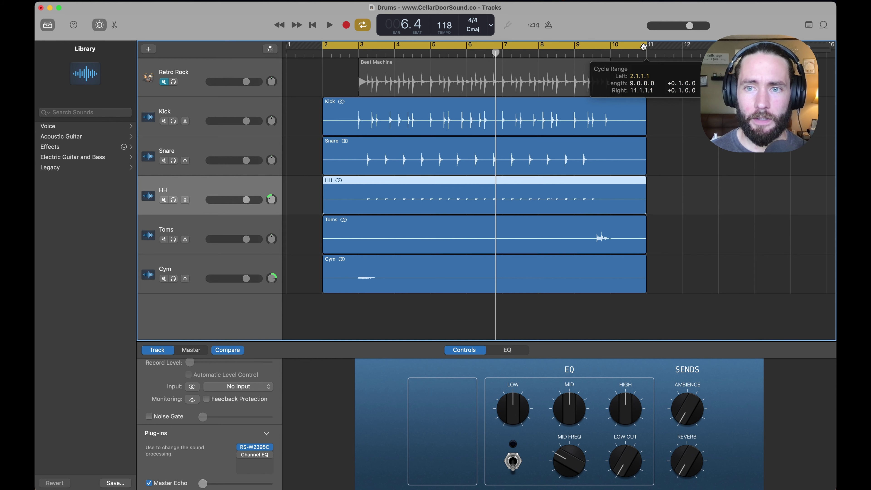
left_click(203, 269)
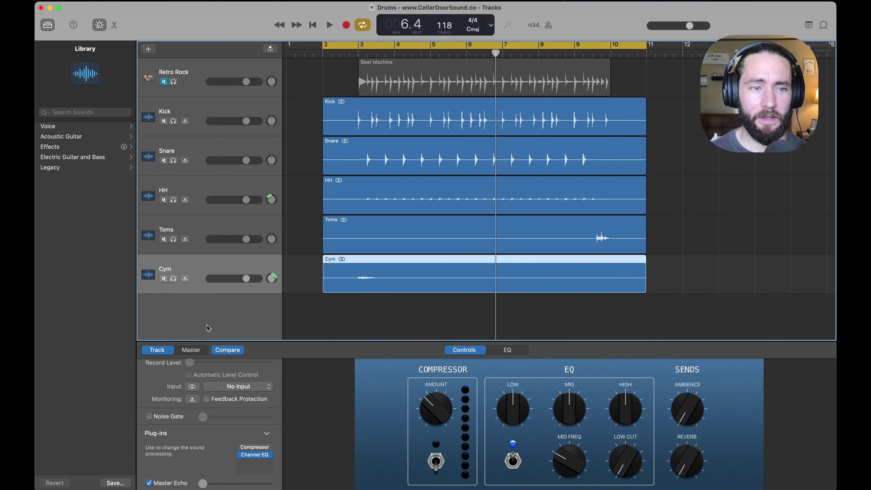
Step: Export the cycle area of the mixed drums to Downloads as "Drum Room" in uncompressed 24-bit WAVE
left_click(223, 1)
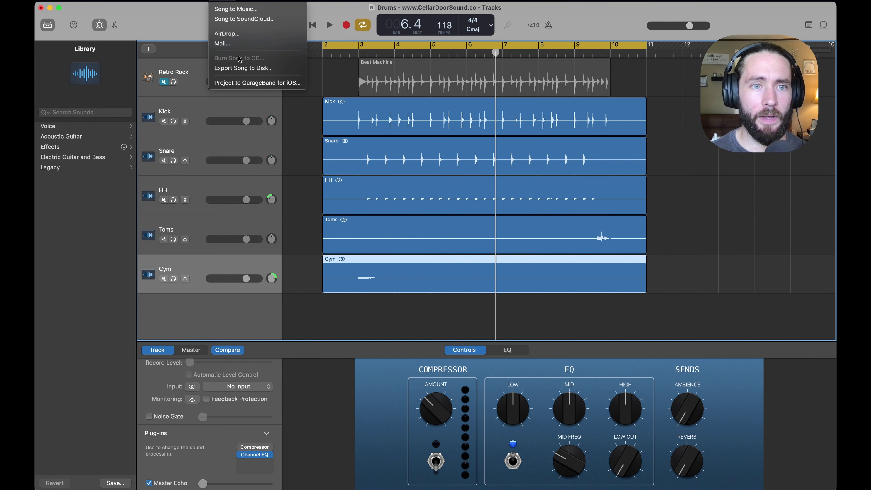
left_click(241, 65)
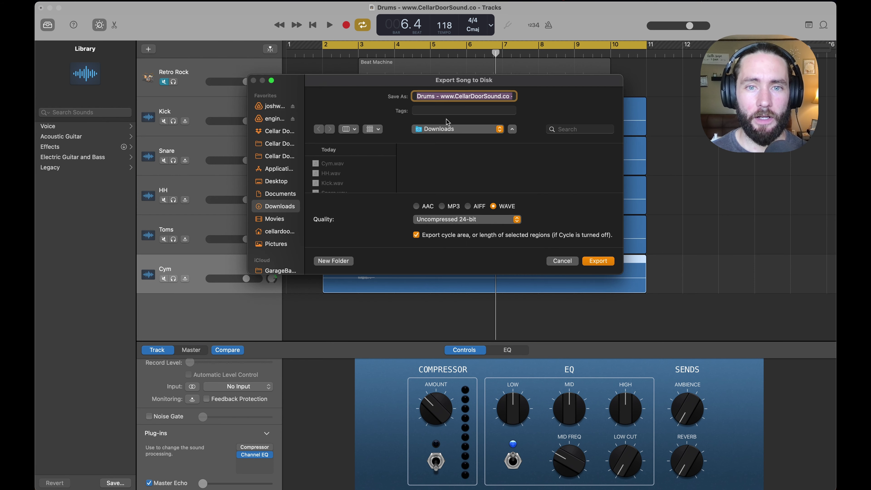
type("Drum Room")
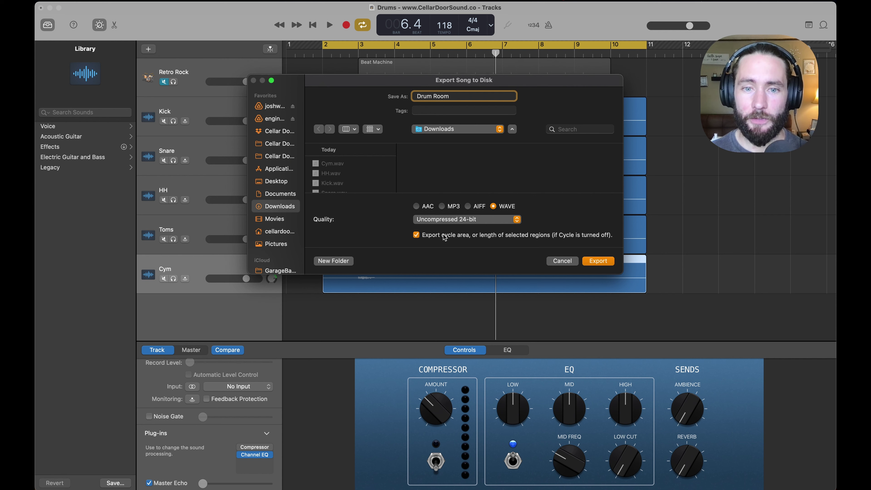
key("Return")
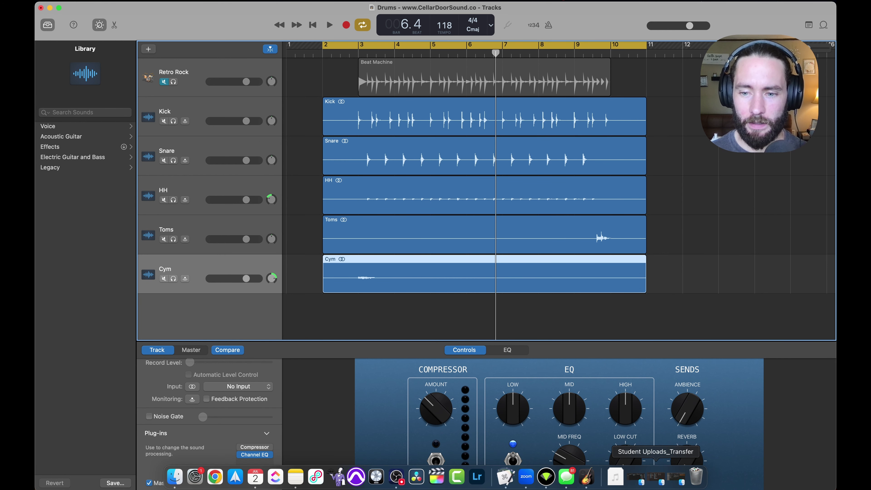
Step: Import Drum Room.wav from Downloads onto a new track below Cym, starting at bar 2, and solo and select that track
left_click(614, 477)
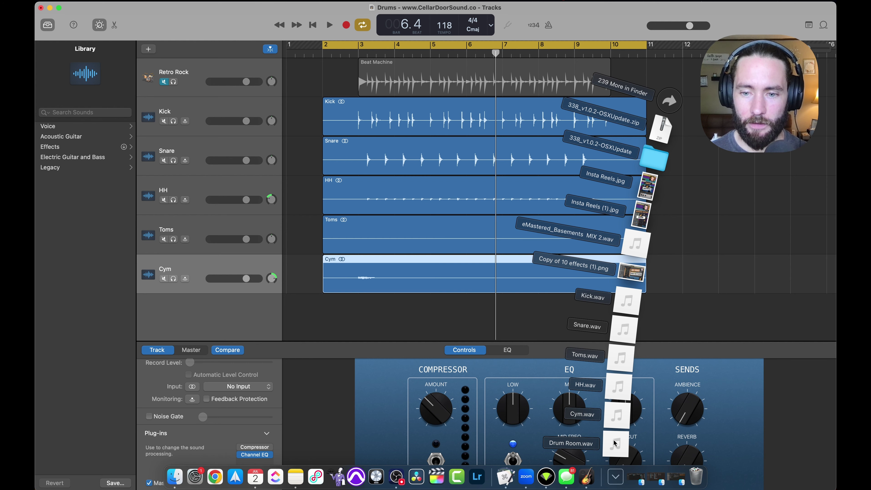
left_click_drag(614, 443, 322, 317)
left_click(174, 283)
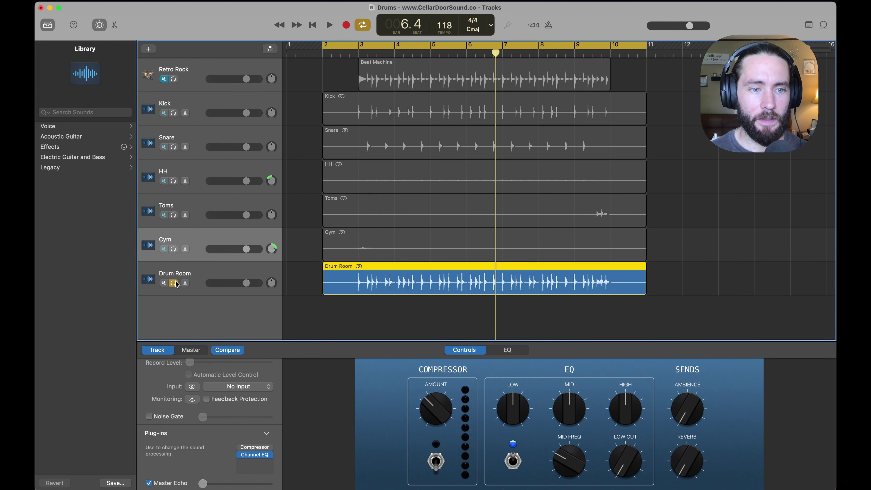
left_click(212, 269)
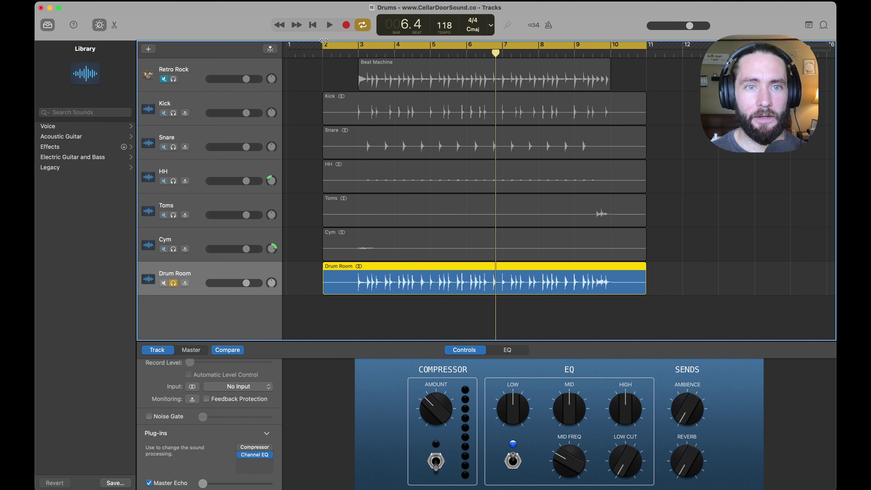
Step: Move the cycle's start to just before bar 3 and compare the Drum Room track with the full mix and soloed
left_click_drag(324, 45, 353, 45)
key("space")
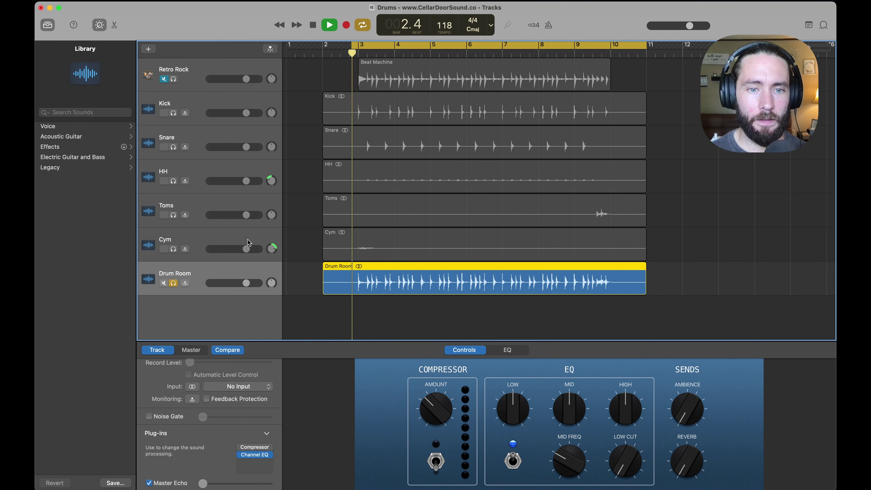
left_click(173, 283)
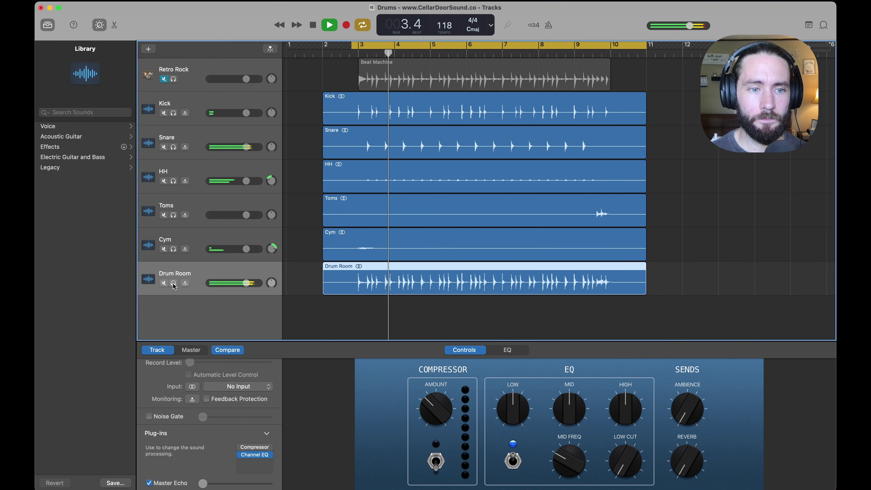
left_click(174, 283)
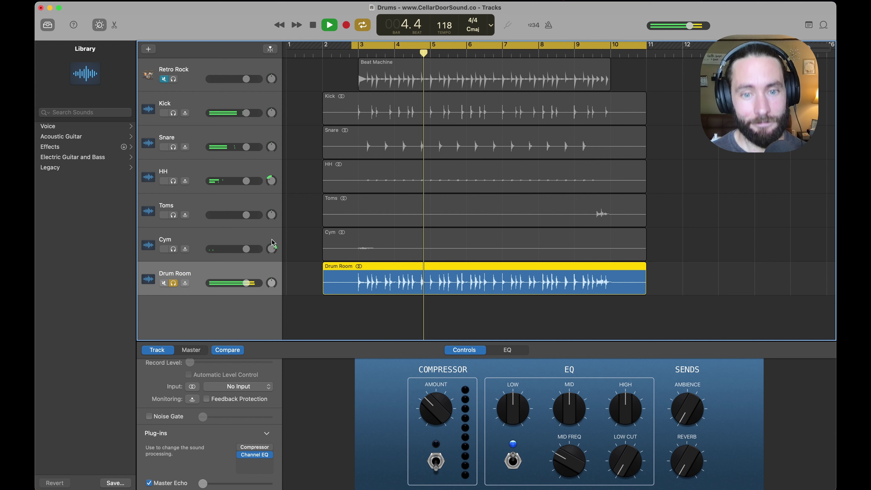
Step: Stop playback and replace the Drum Room track's Compressor with Klanghelm's TENSjr reverb
key("space")
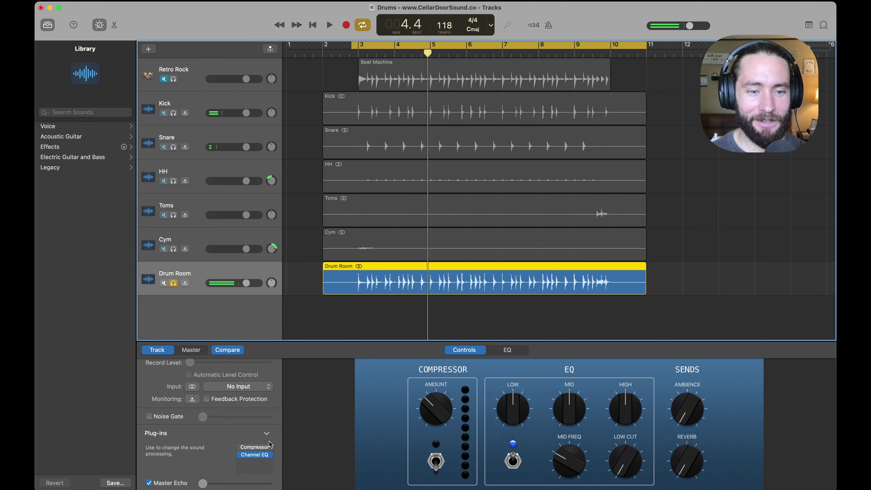
left_click(270, 448)
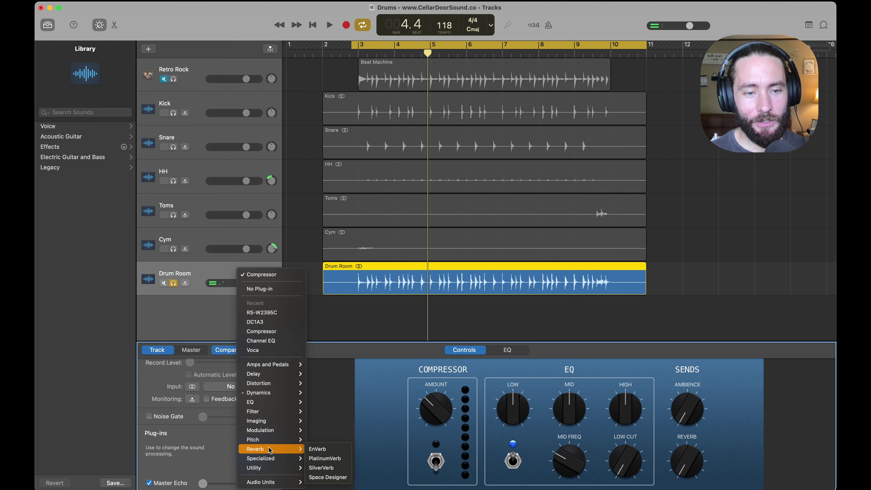
mouse_move(279, 481)
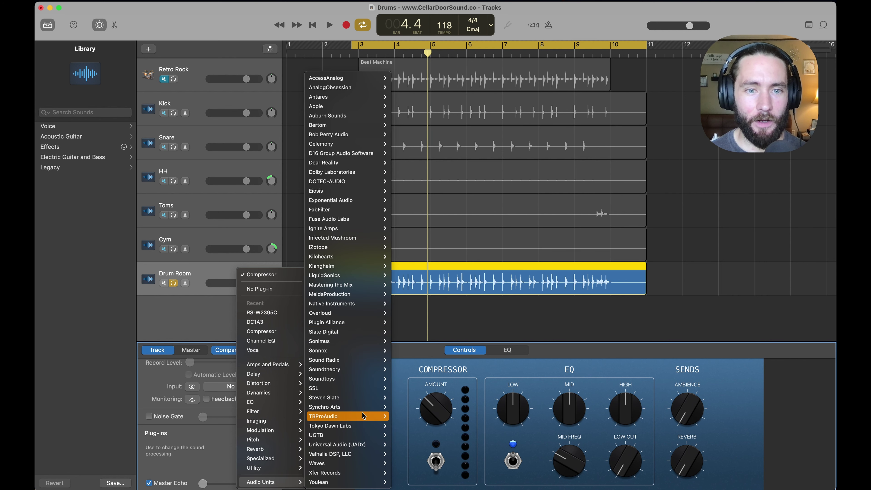
mouse_move(369, 271)
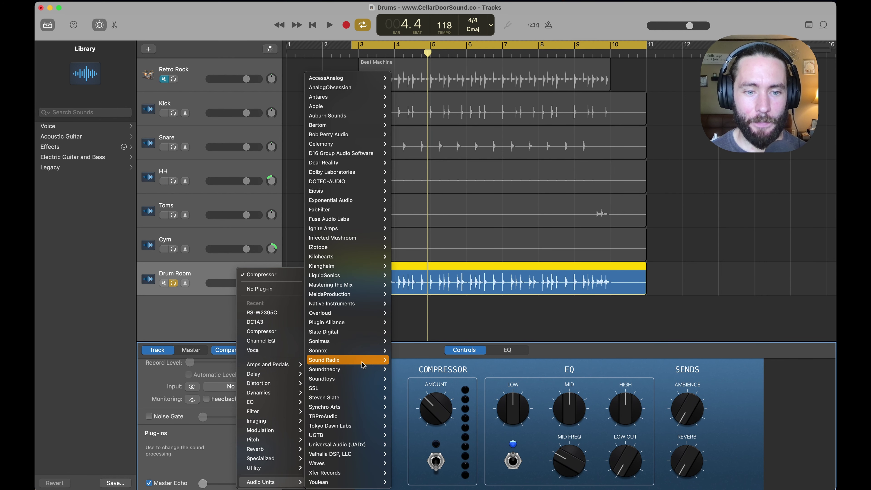
mouse_move(356, 428)
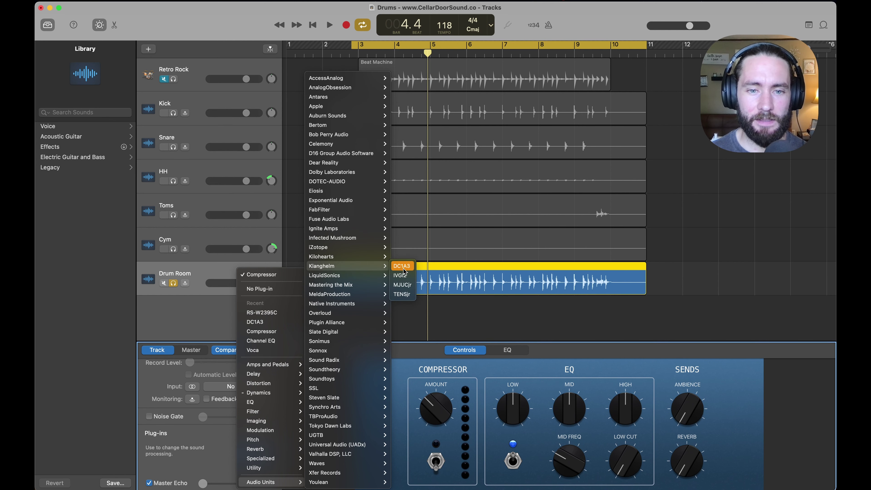
left_click(402, 294)
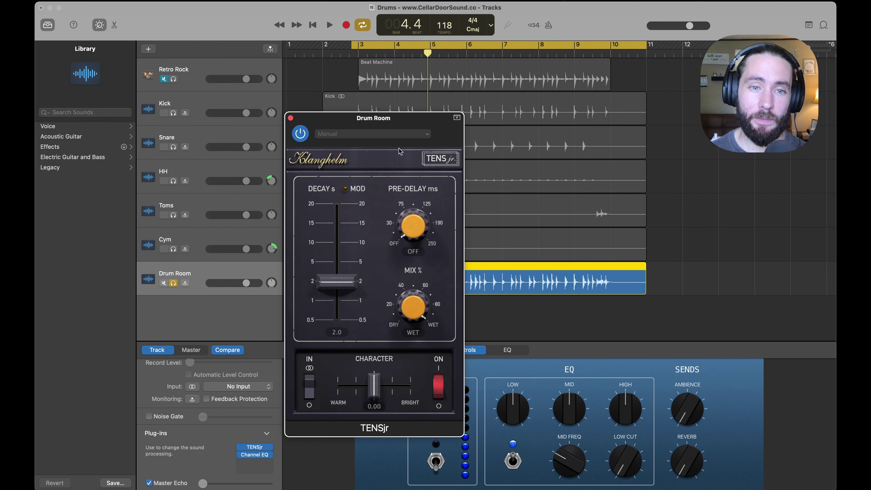
left_click_drag(423, 125, 405, 112)
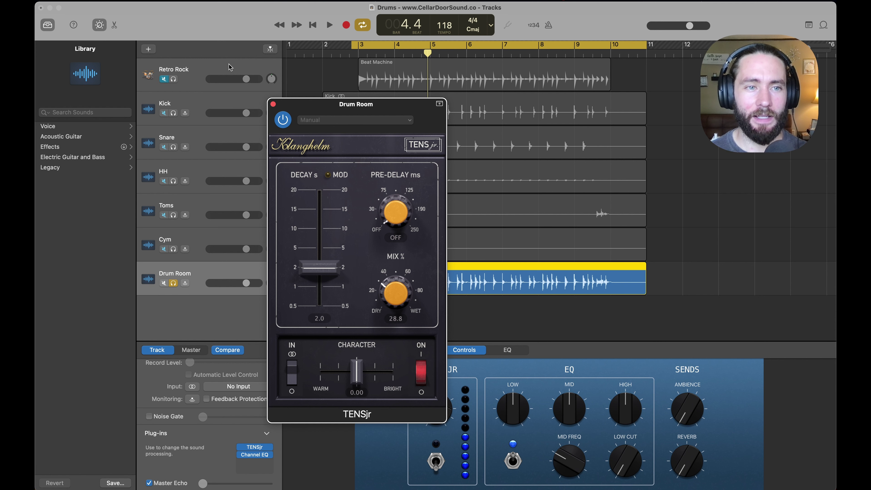
Step: Set TENSjr's decay to 1.2 s and mix to fully wet while auditioning, and unsolo the Drum Room track
left_click_drag(386, 292, 390, 292)
key("space")
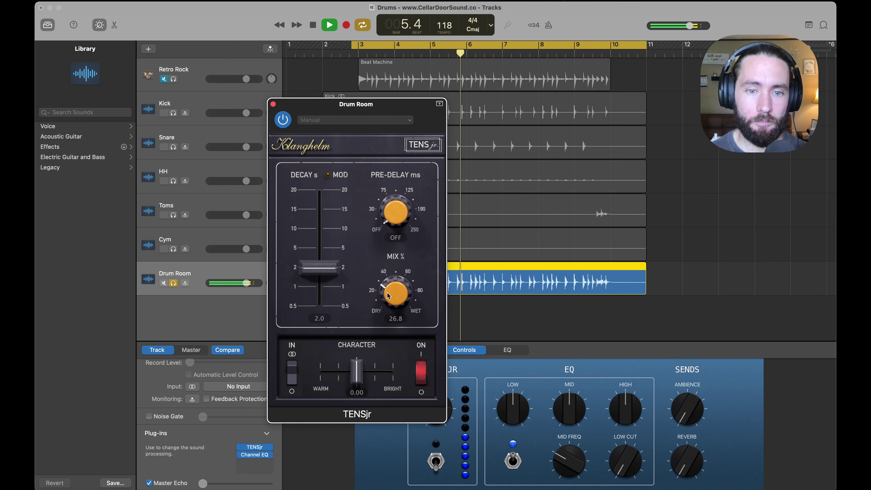
left_click_drag(389, 296, 387, 297)
left_click_drag(322, 278, 319, 287)
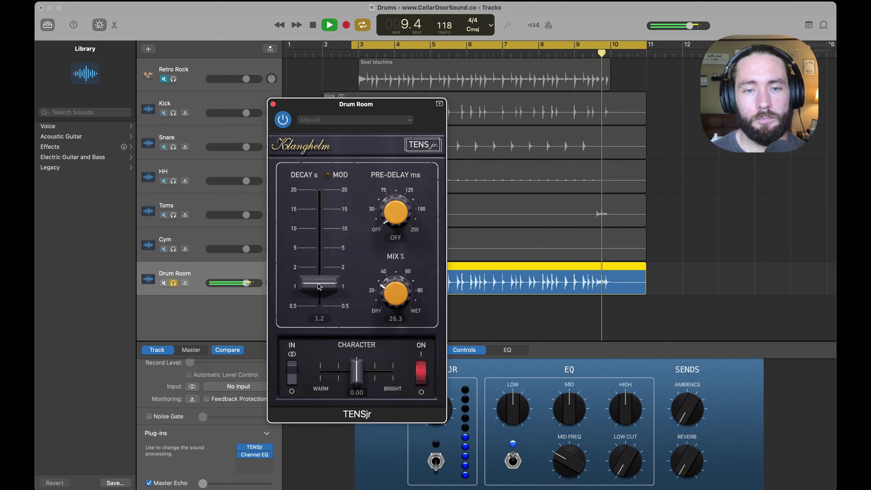
key("space")
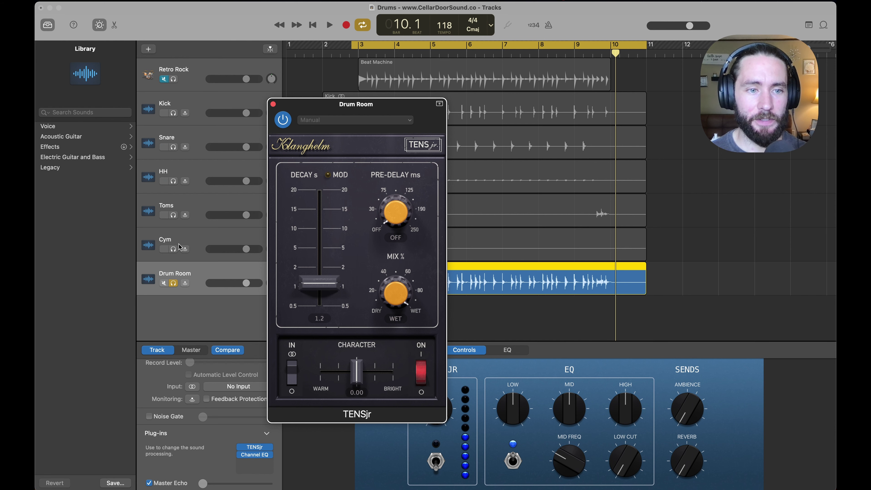
left_click(173, 284)
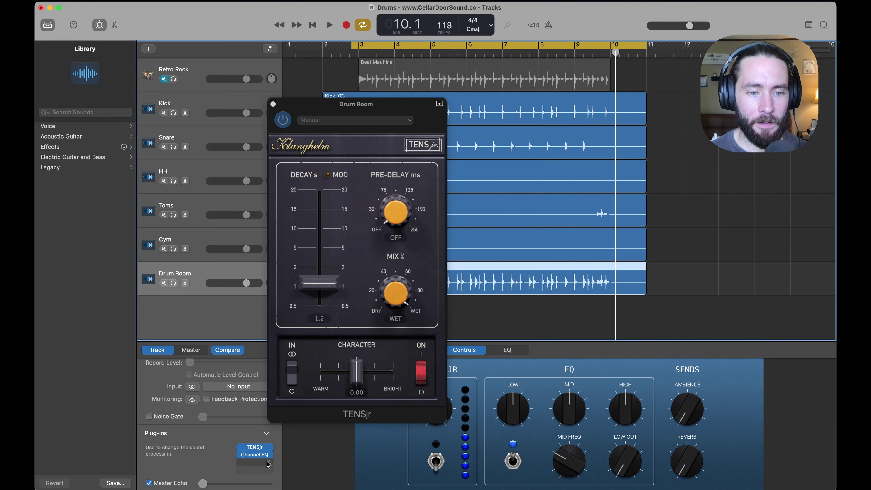
Step: Add a low cut near 200 Hz and a 5600 Hz high cut in the Drum Room track's Channel EQ
left_click(256, 456)
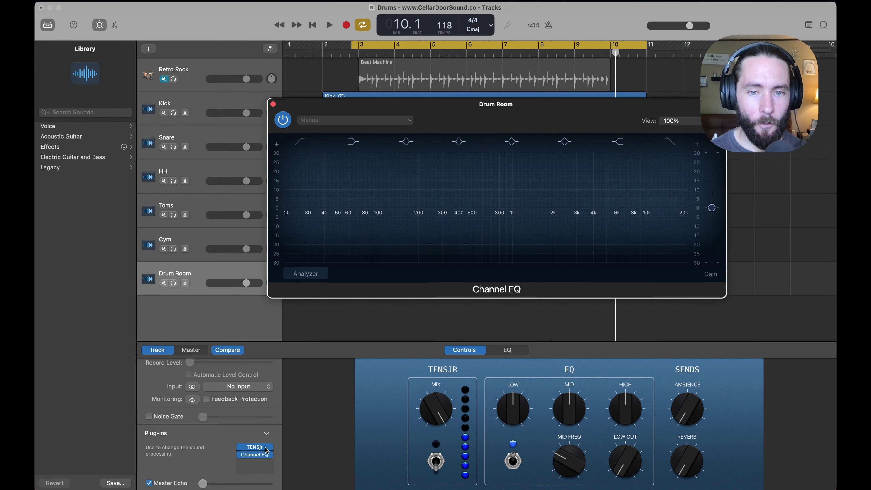
left_click(300, 141)
left_click_drag(285, 216, 416, 219)
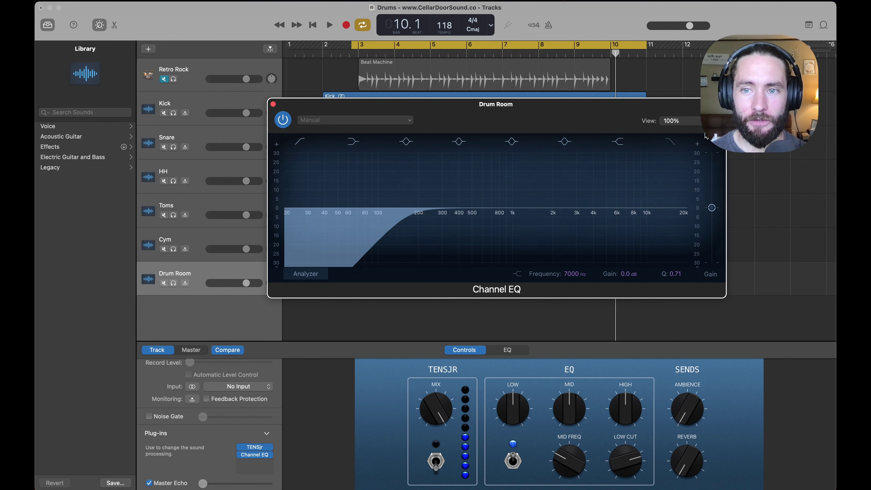
left_click(671, 142)
left_click_drag(677, 212, 613, 216)
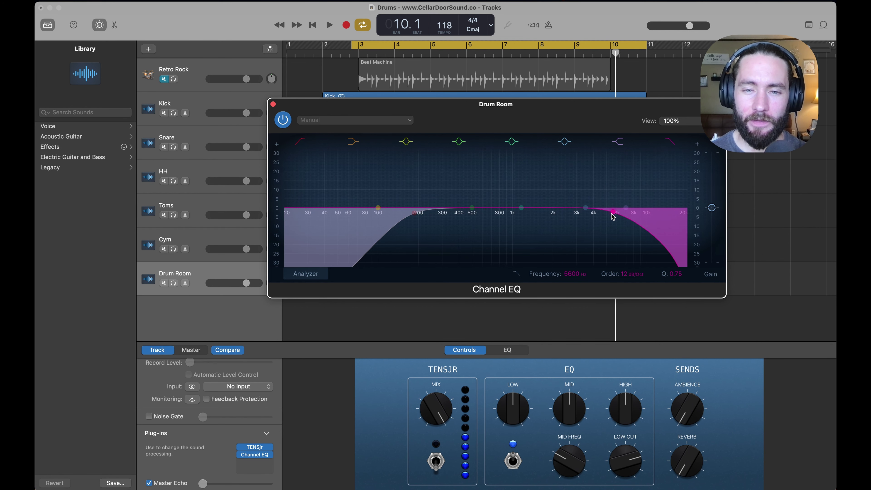
Step: Solo Drum Room and, while it plays, cut a mid EQ band at 995 Hz by 13.1 dB with Q 2.00
left_click(174, 283)
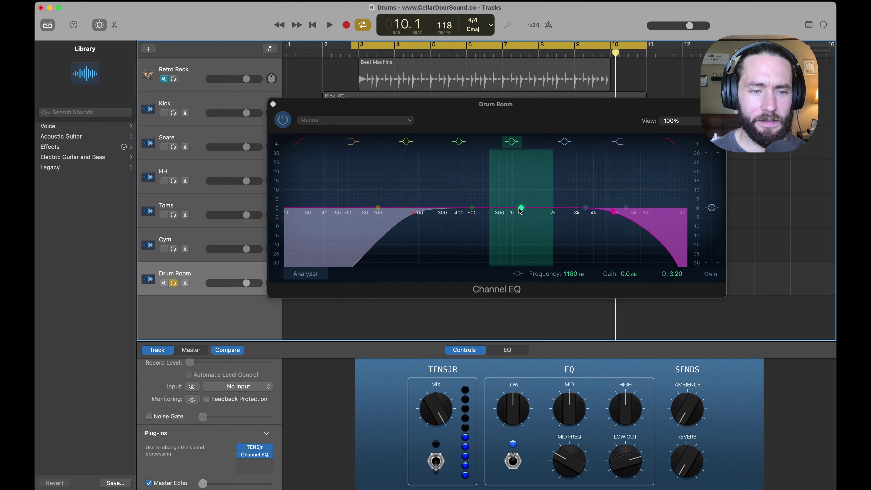
key("space")
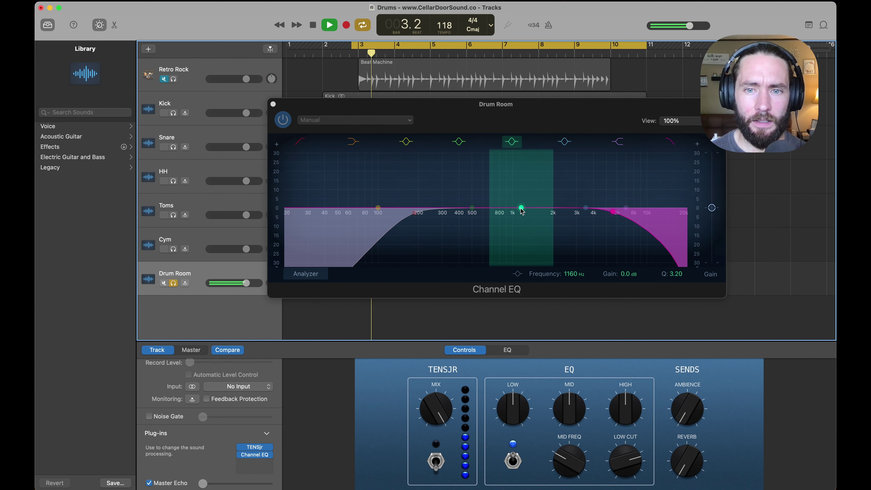
left_click_drag(520, 208, 513, 233)
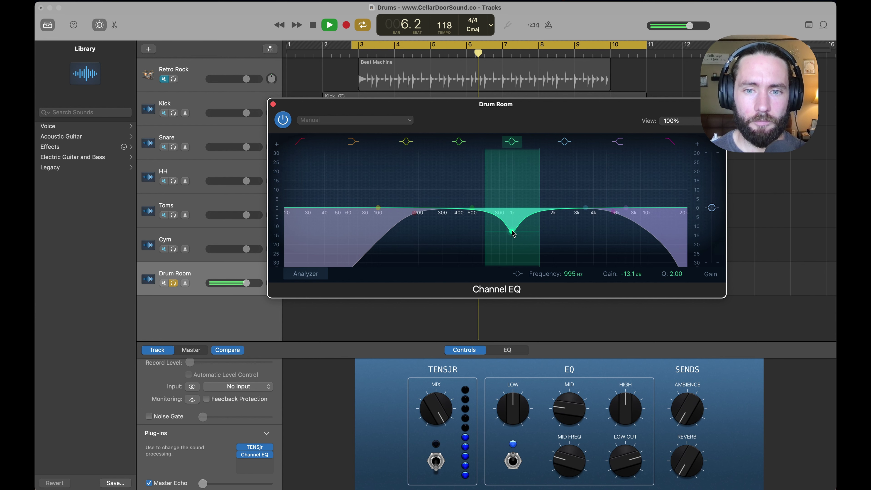
key("space")
left_click(212, 272)
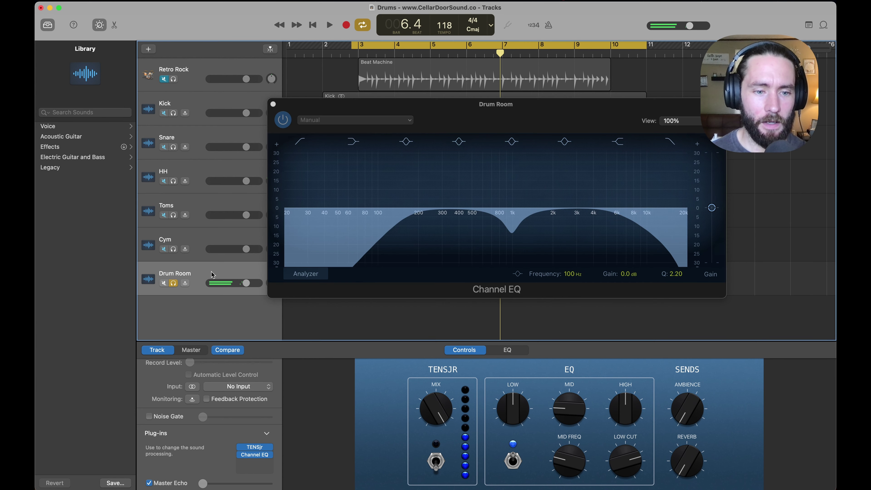
Step: Compare the soloed Drum Room track with its Channel EQ bypassed and enabled
mouse_move(269, 459)
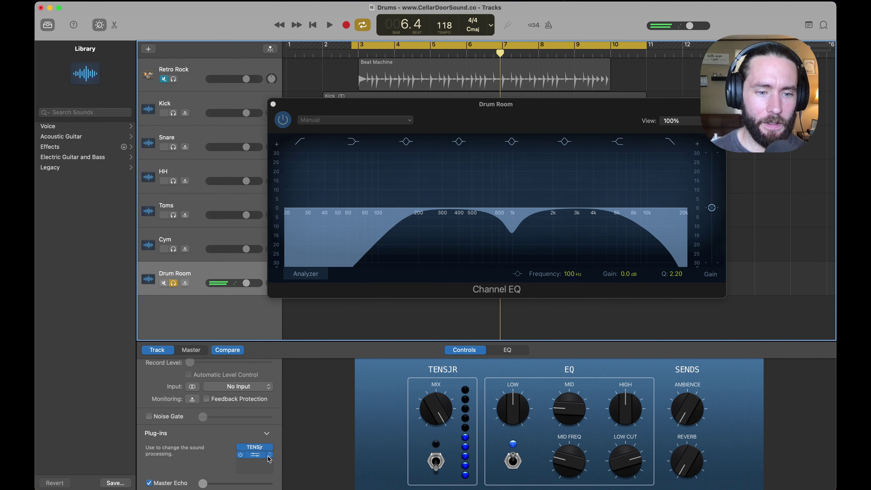
left_click(241, 455)
key("space")
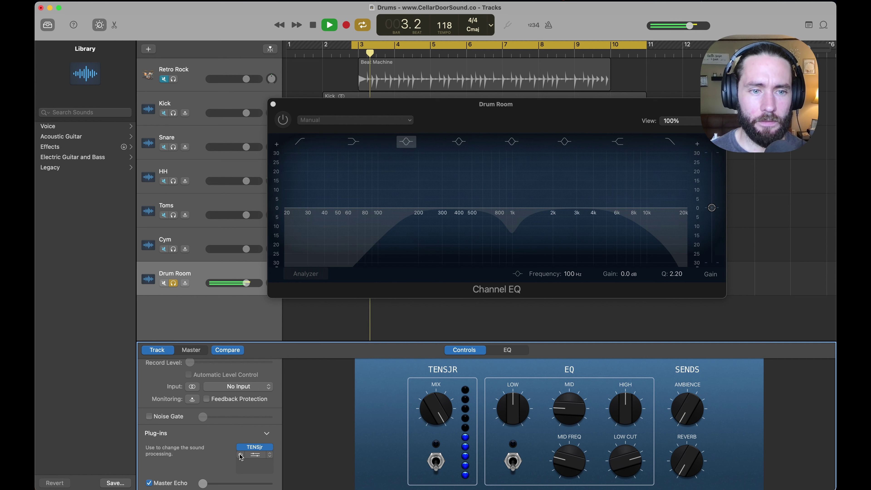
left_click(241, 455)
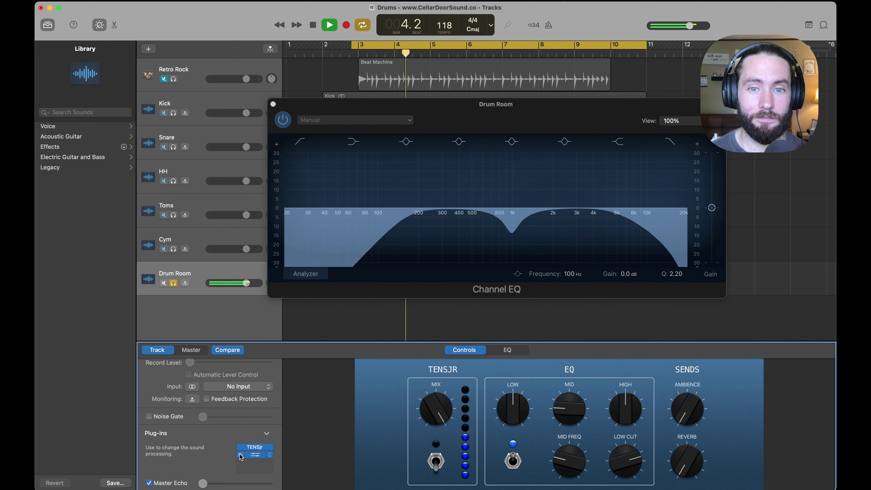
key("space")
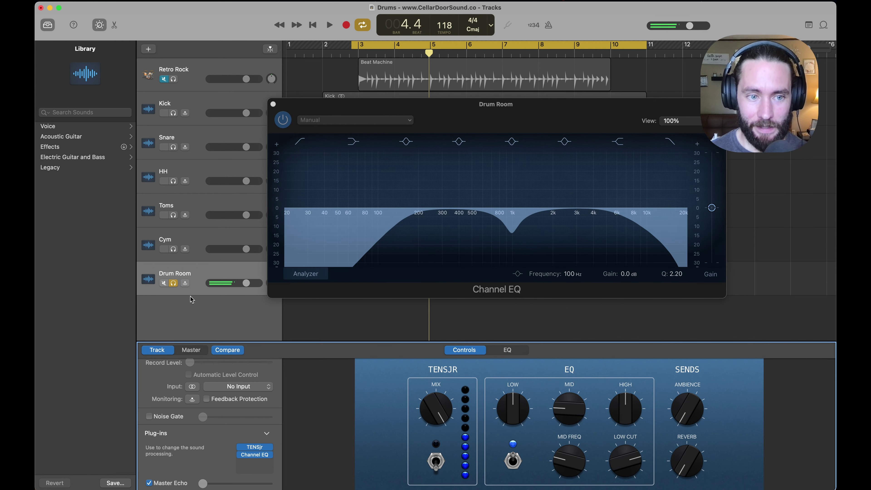
Step: Unsolo the Drum Room track and lower its volume to blend beneath the full drum mix, checking with playback
left_click(173, 283)
left_click_drag(246, 284, 223, 283)
key("space")
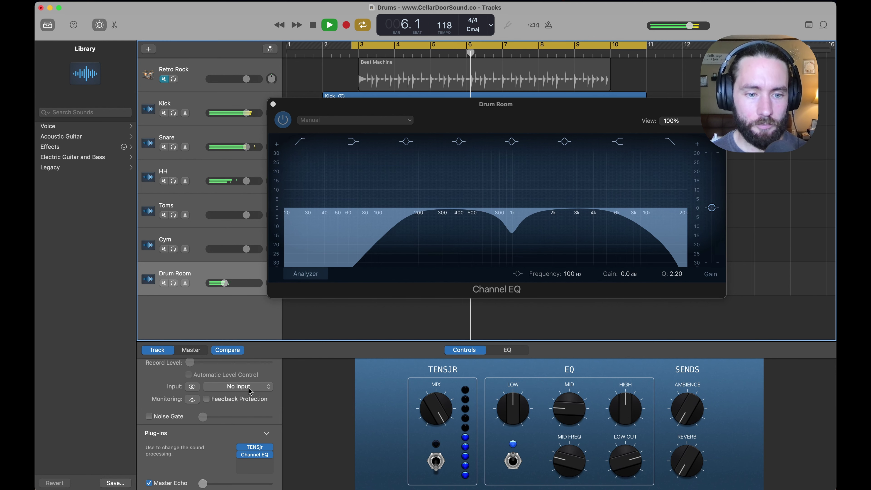
key("space")
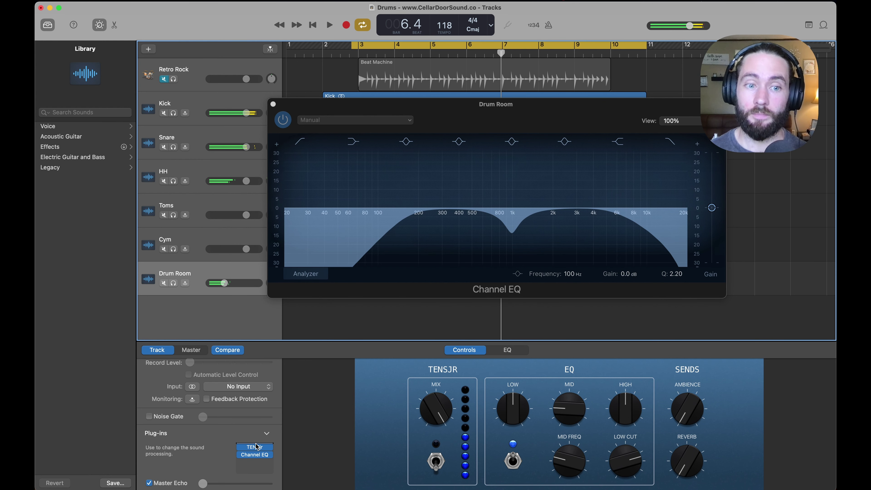
Step: Compare the drum mix with the Drum Room track muted and unmuted
left_click(164, 283)
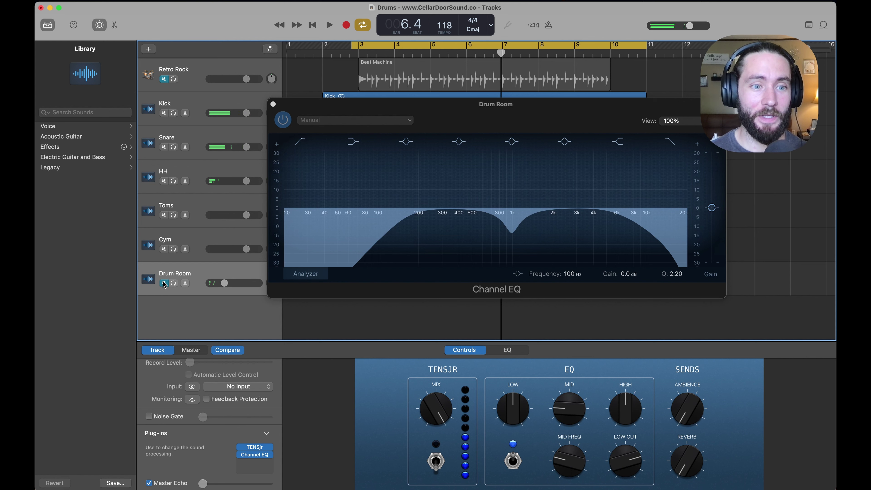
key("space")
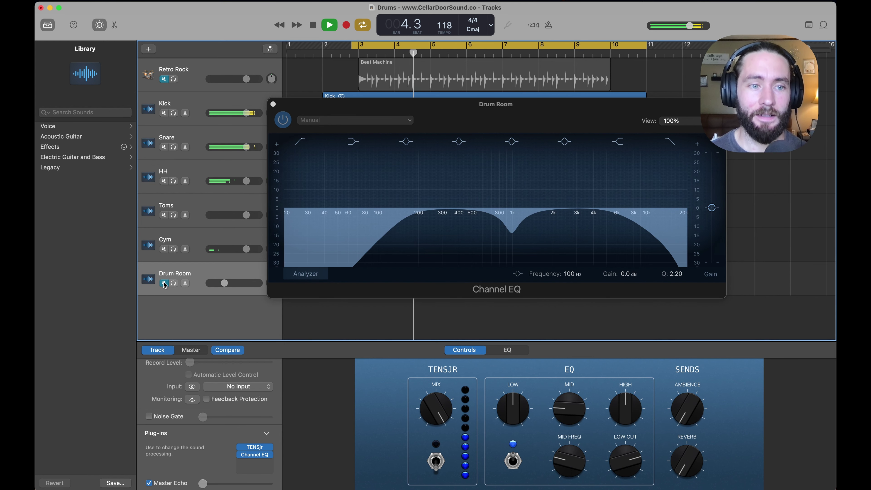
key("space")
left_click(164, 283)
key("space")
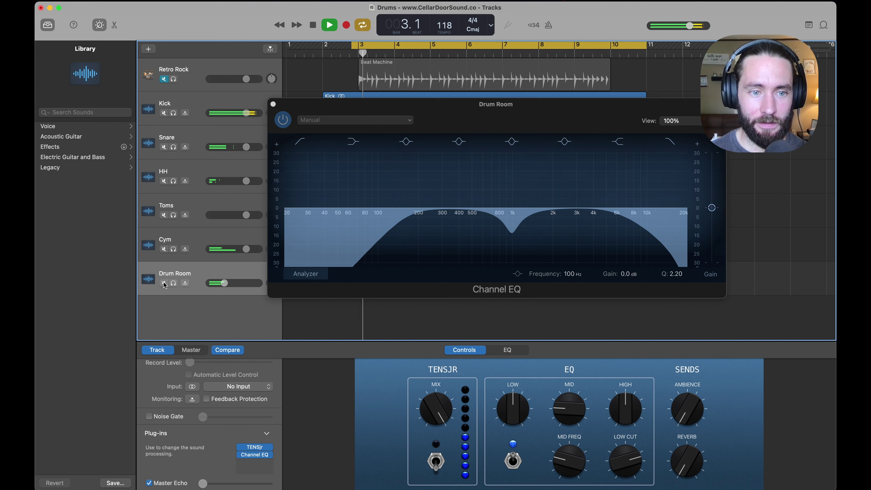
Step: Fine-tune the Drum Room track's volume in the playing mix, and close its Channel EQ window
left_click(224, 284)
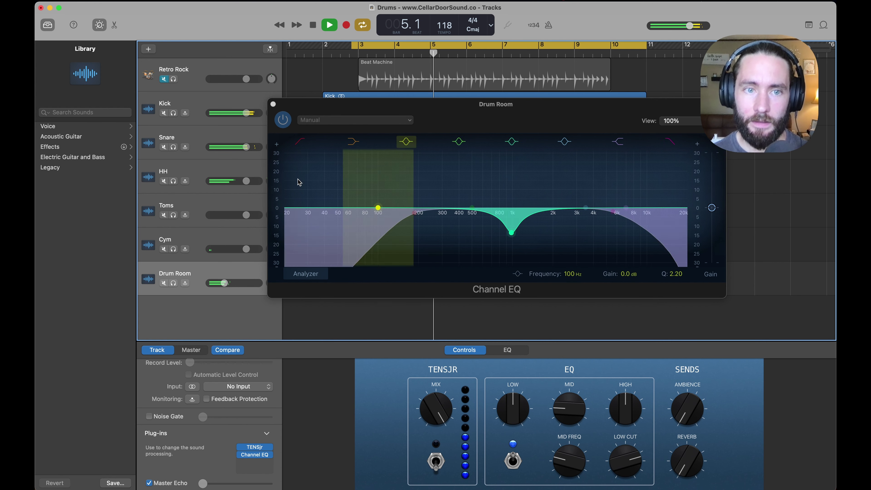
left_click(273, 104)
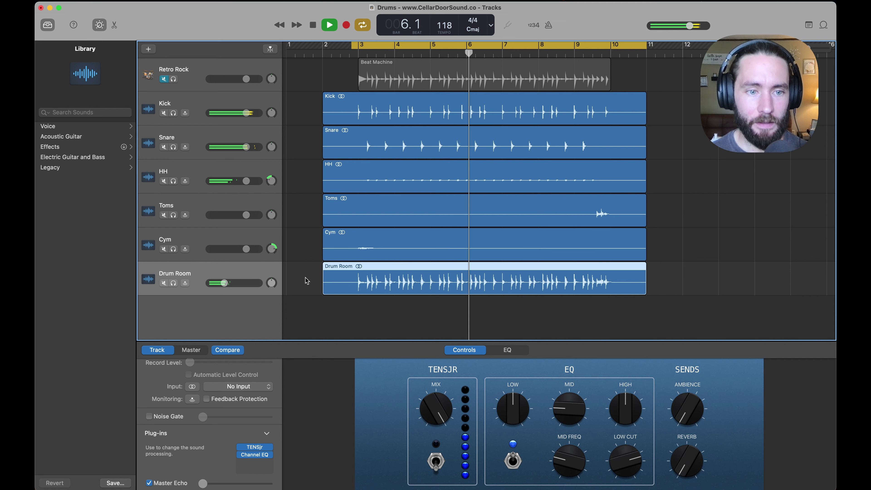
key("space")
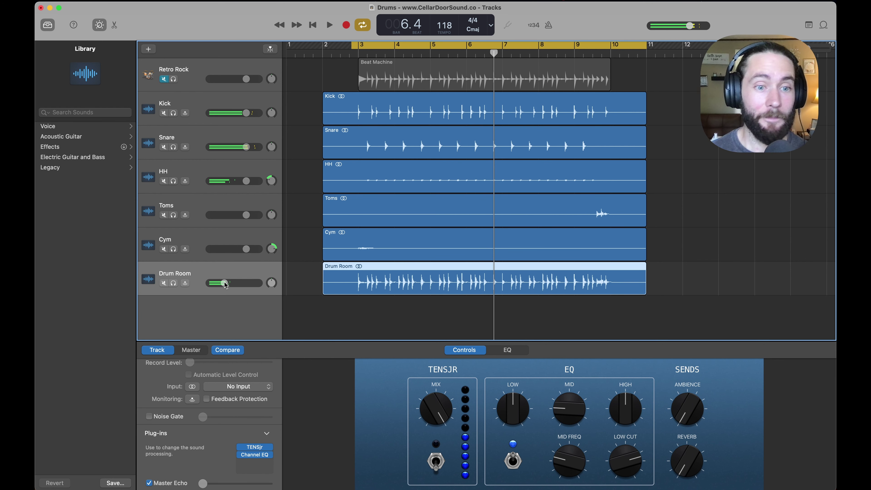
left_click(224, 283)
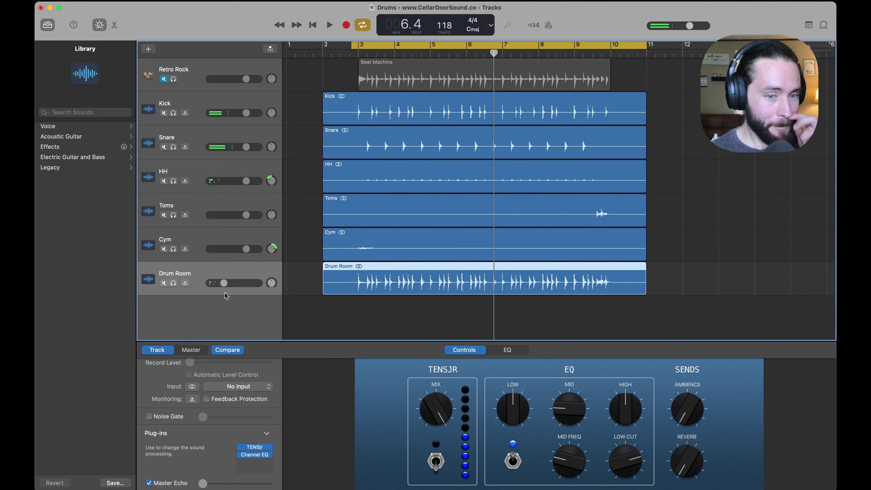
Step: Try TENSjr pre-delays of 25.8 ms and 120.3 ms on the Drum Room track, and turn the pre-delay back off
left_click(254, 450)
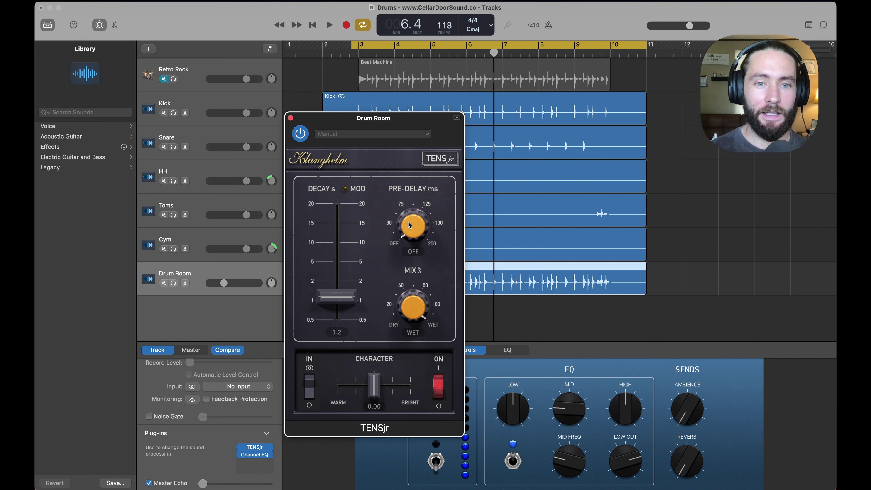
left_click_drag(411, 227, 411, 201)
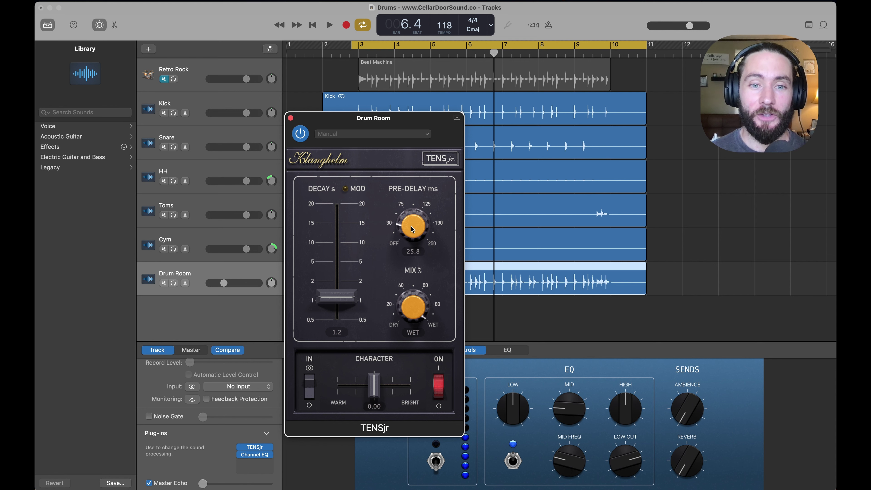
left_click_drag(412, 229, 404, 163)
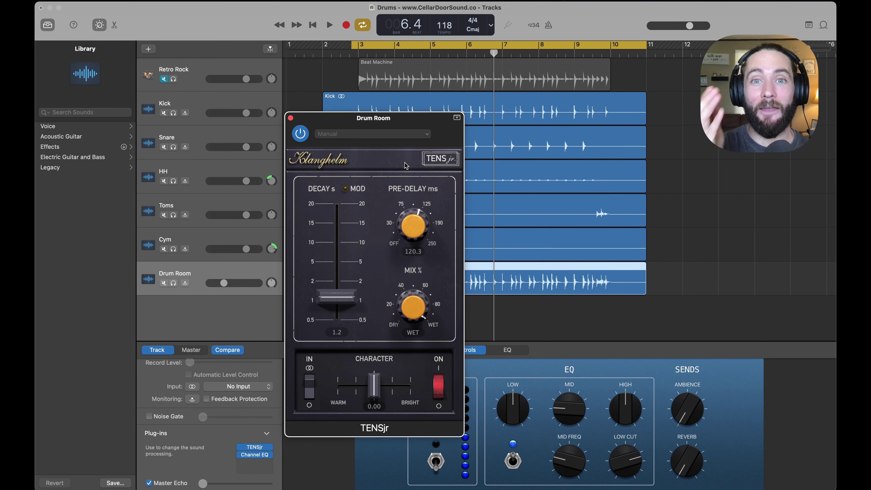
left_click_drag(405, 163, 408, 351)
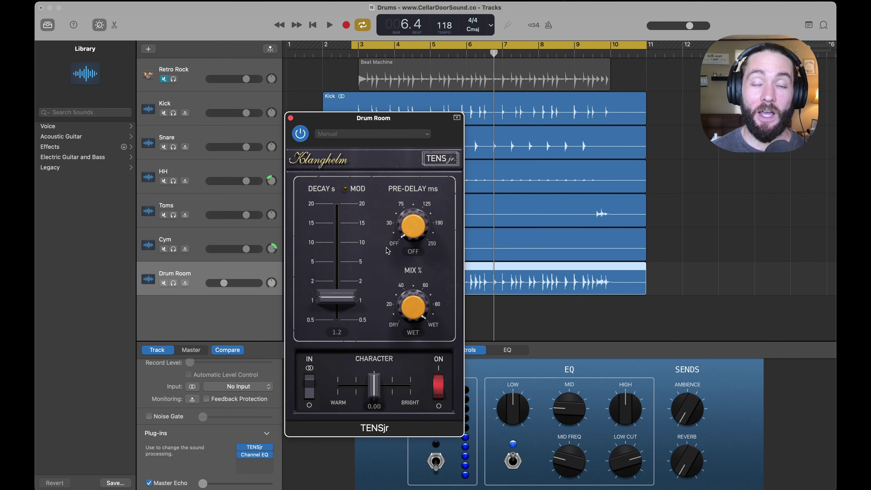
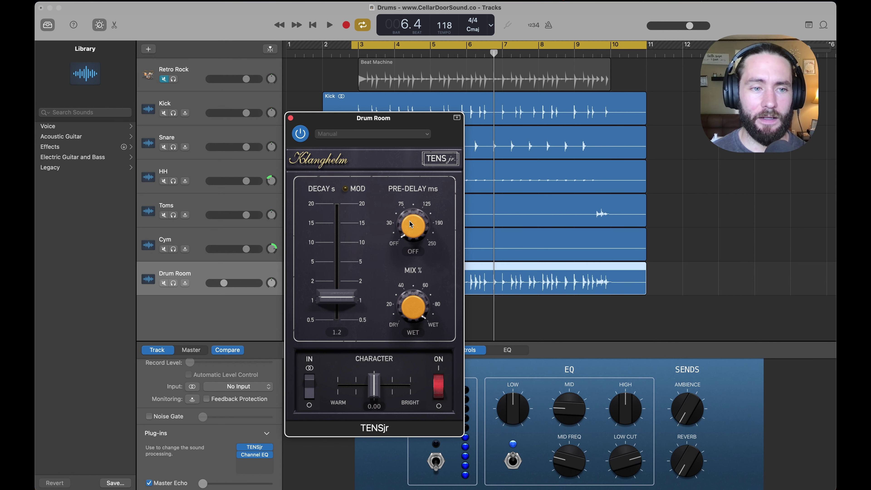
Step: Try the Drum Room track at -2.2 dB with a 39.6 ms TENSjr pre-delay during playback
key("space")
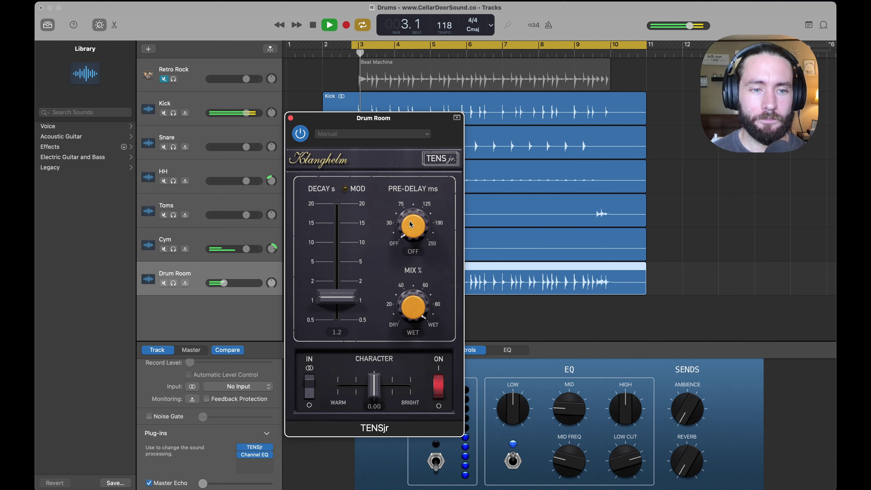
left_click_drag(221, 283, 224, 283)
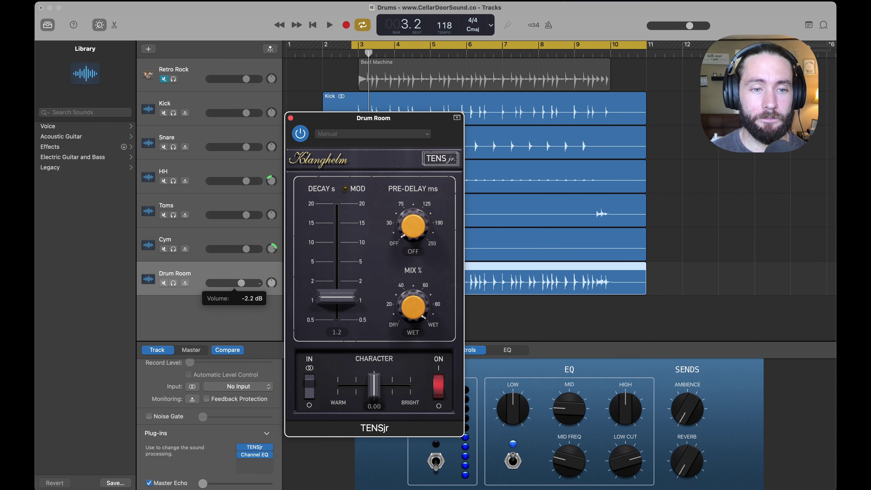
key("space")
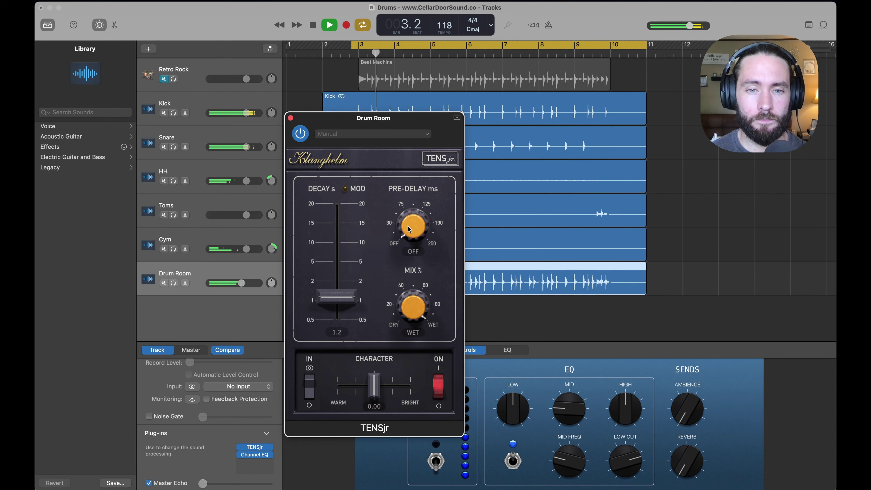
left_click_drag(409, 229, 422, 285)
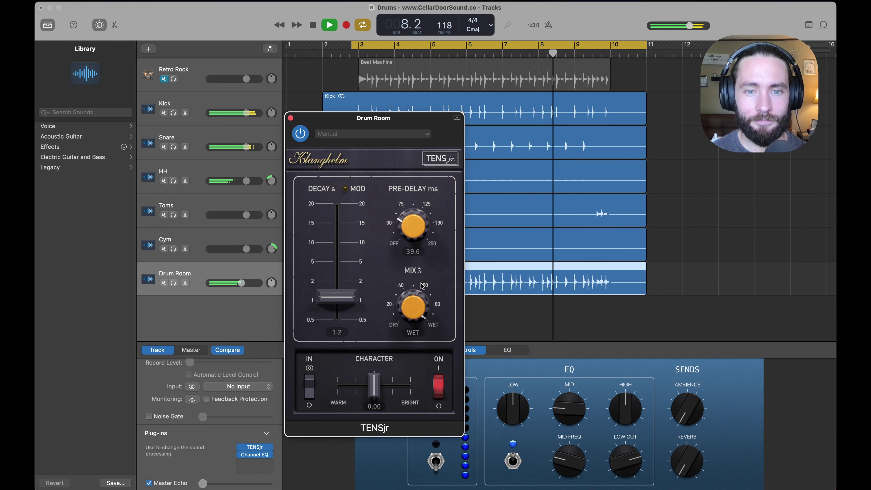
Step: Refine the TENSjr pre-delay to 31.1 ms and lower the Drum Room volume to about -13.4 dB during playback, closing the plug-in window
left_click(241, 283)
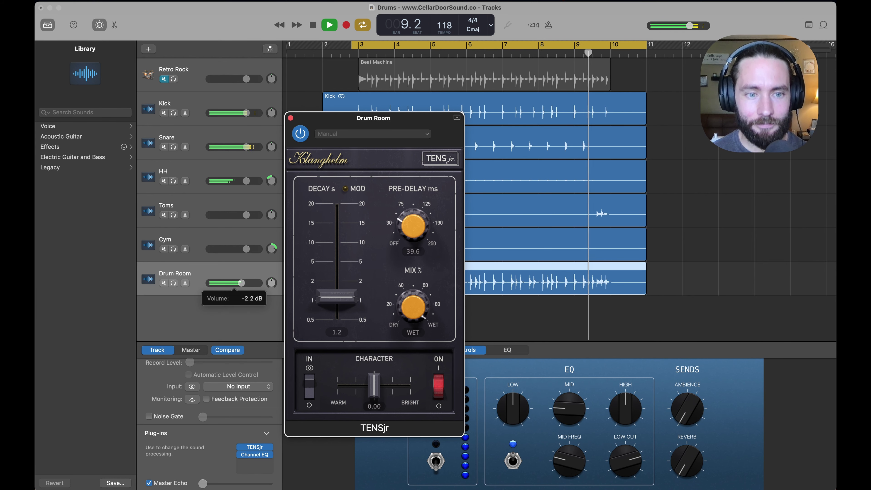
mouse_move(241, 283)
left_mouse_down()
mouse_move(206, 286)
mouse_move(227, 283)
left_mouse_up()
key("space")
key("space")
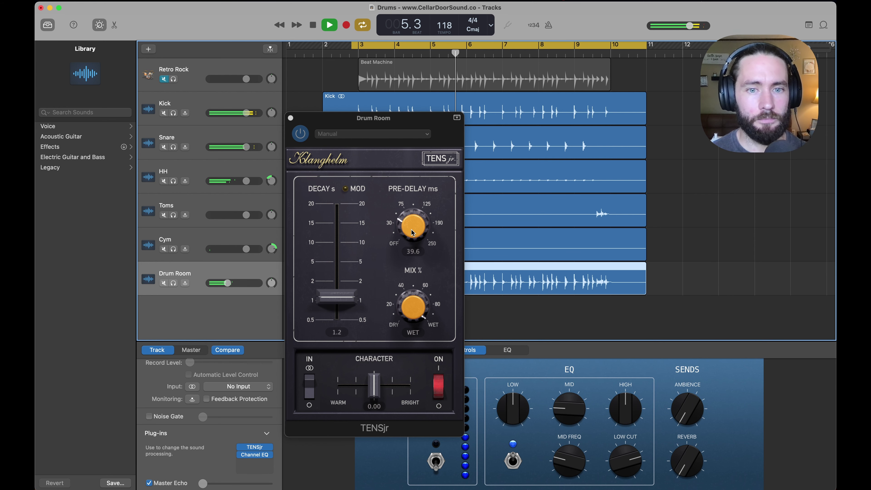
left_click_drag(412, 233, 413, 237)
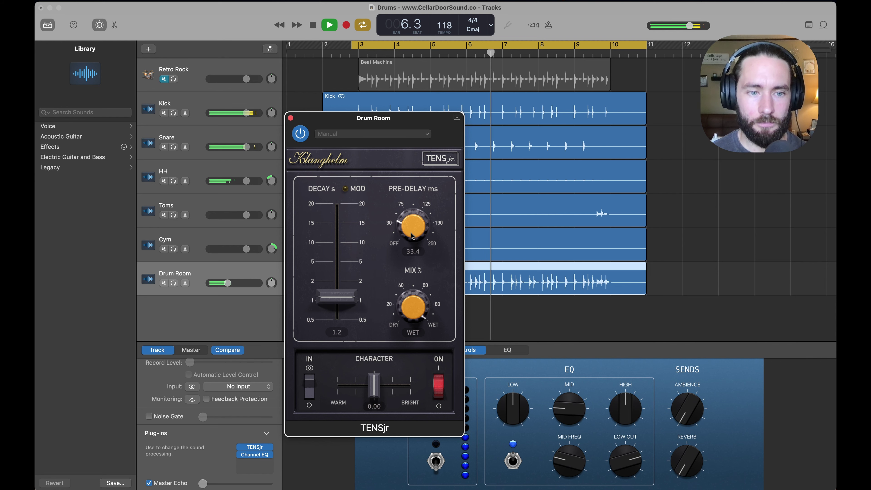
left_click_drag(228, 283, 225, 283)
left_click_drag(411, 231, 412, 234)
left_click_drag(225, 283, 222, 286)
key("space")
key("space")
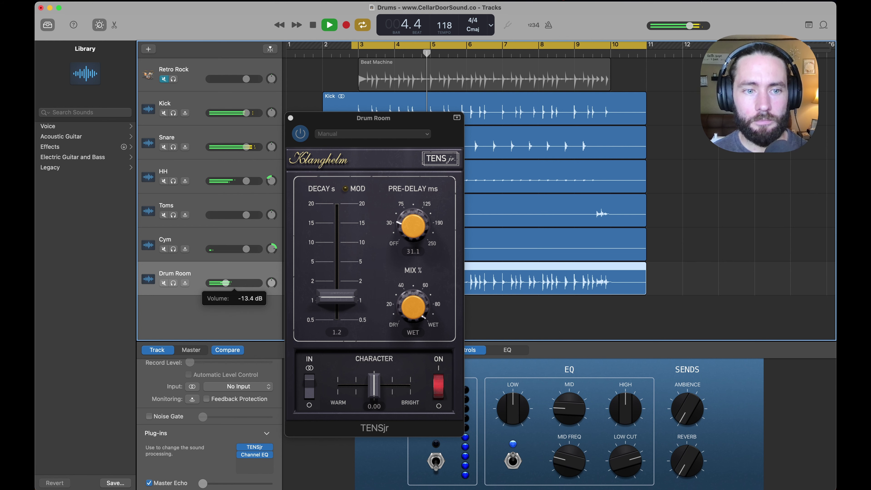
key("space")
left_click(290, 118)
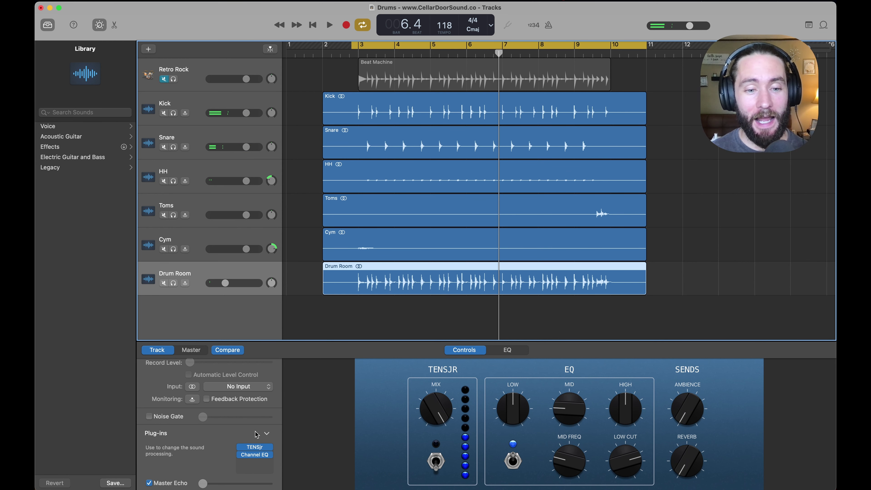
Step: Try the DC1A3 compressor on the Drum Room track with its input at 2.4, lowering the track volume slightly during playback
mouse_move(269, 456)
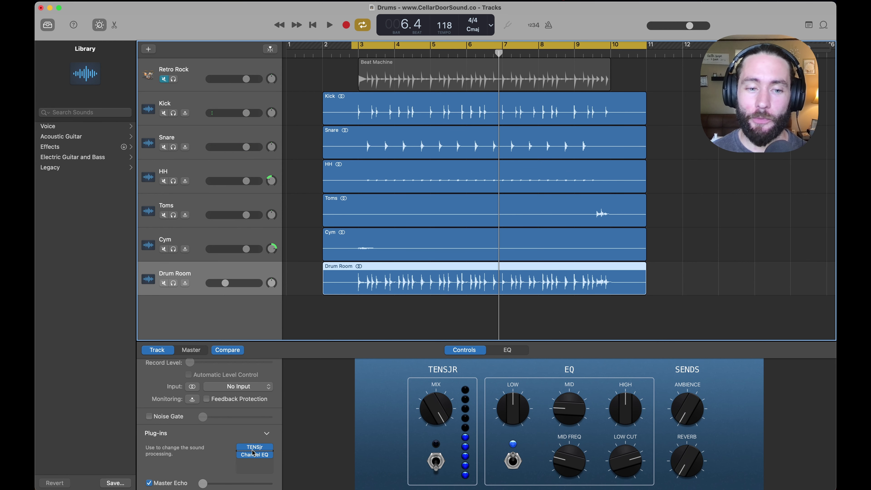
left_click(270, 463)
left_click(262, 296)
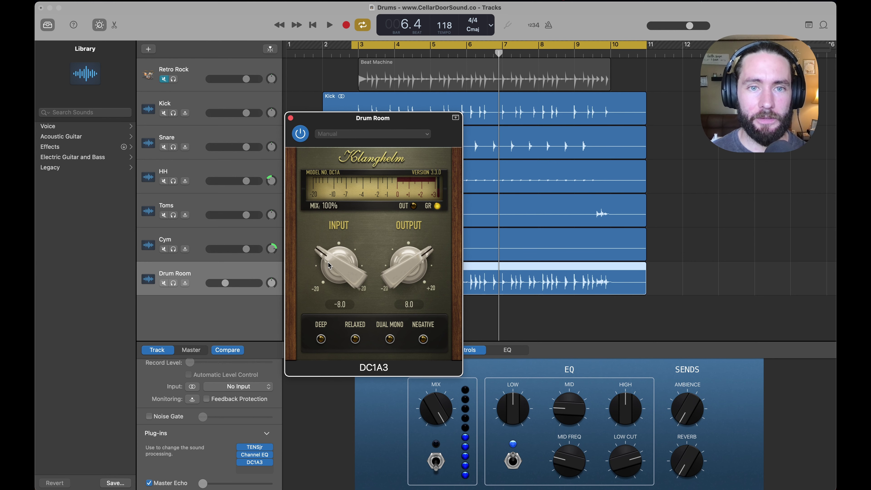
key("space")
left_click_drag(329, 265, 327, 150)
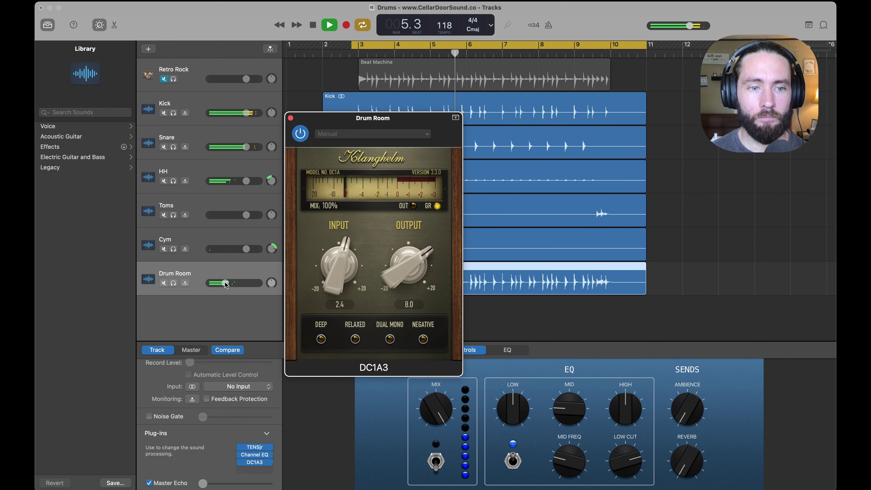
left_click_drag(226, 283, 222, 284)
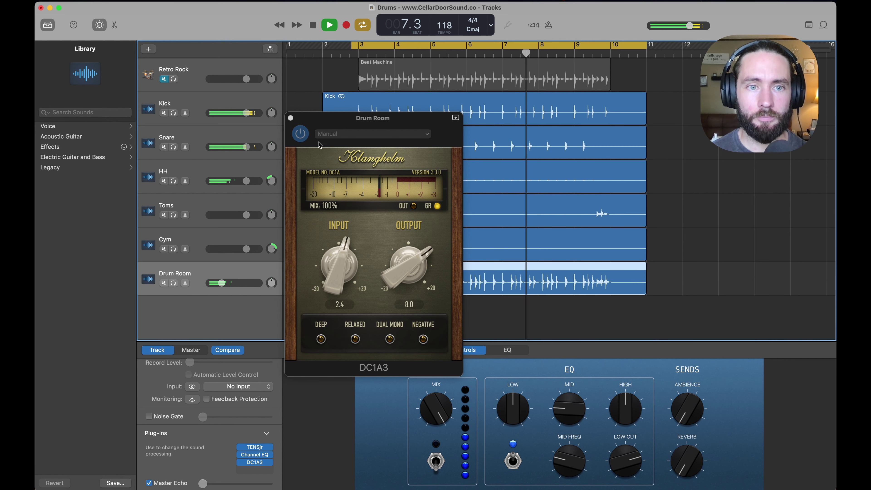
Step: Bypass the DC1A3 compressor, stop playback, and remove the plug-in from the Drum Room track
left_click(304, 137)
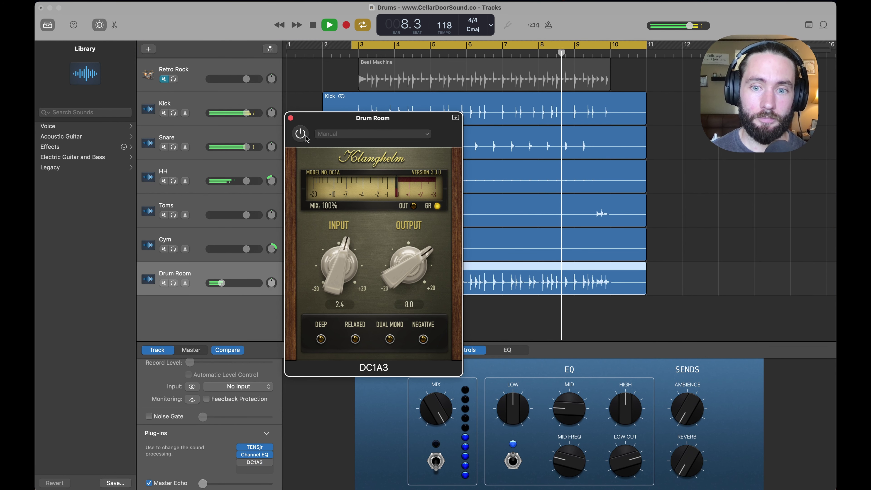
key("space")
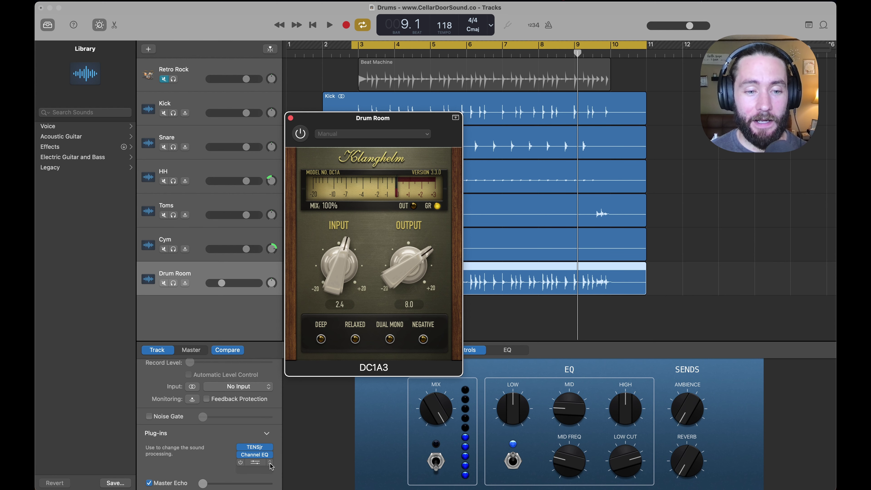
left_click(255, 462)
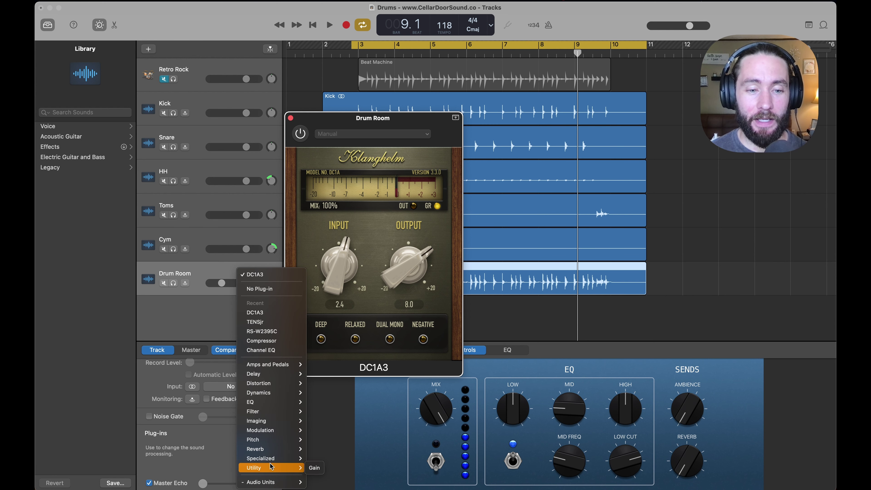
left_click(266, 290)
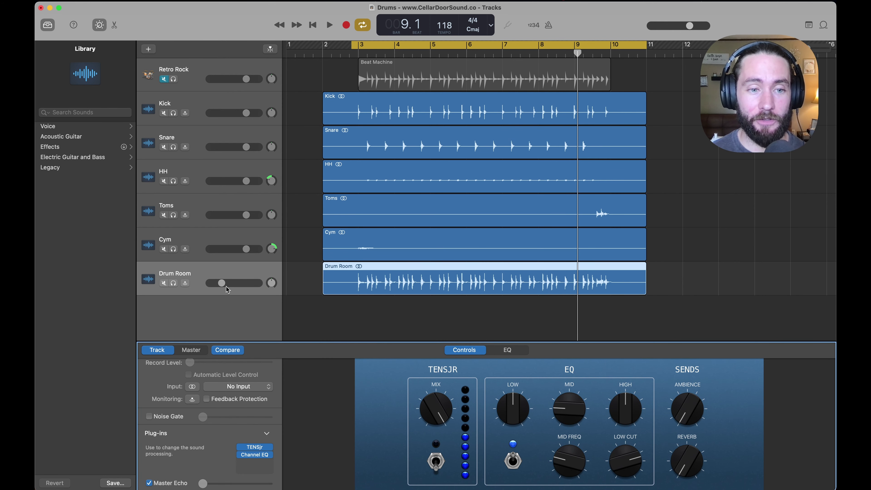
Step: Readjust the Drum Room track's volume and compare the playing mix with that track muted and unmuted
left_click_drag(227, 288, 226, 282)
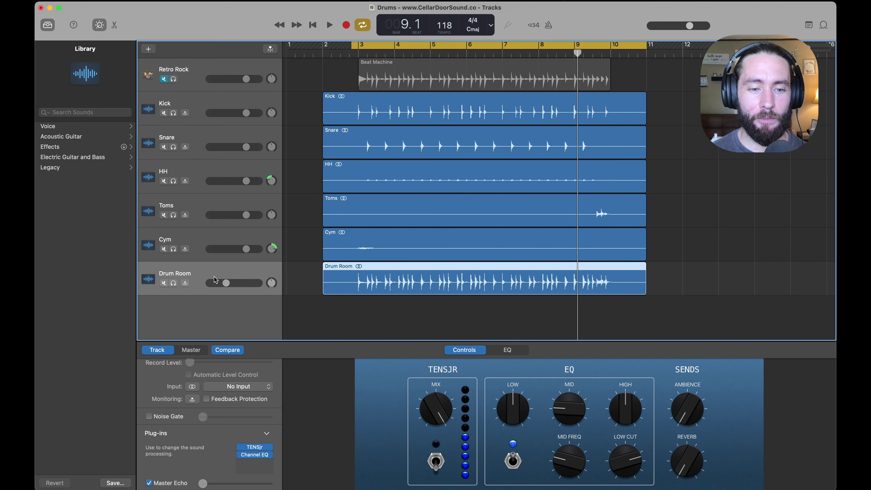
key("space")
left_click_drag(225, 282, 223, 283)
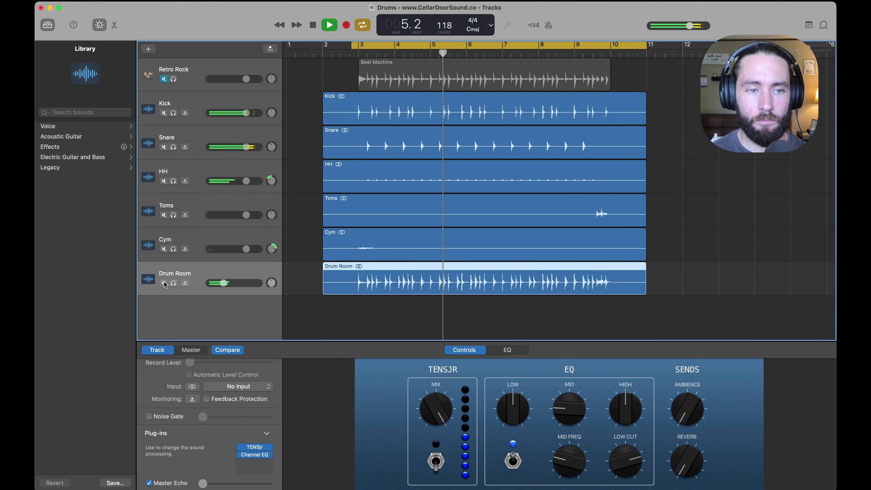
left_click(164, 283)
left_click(164, 283)
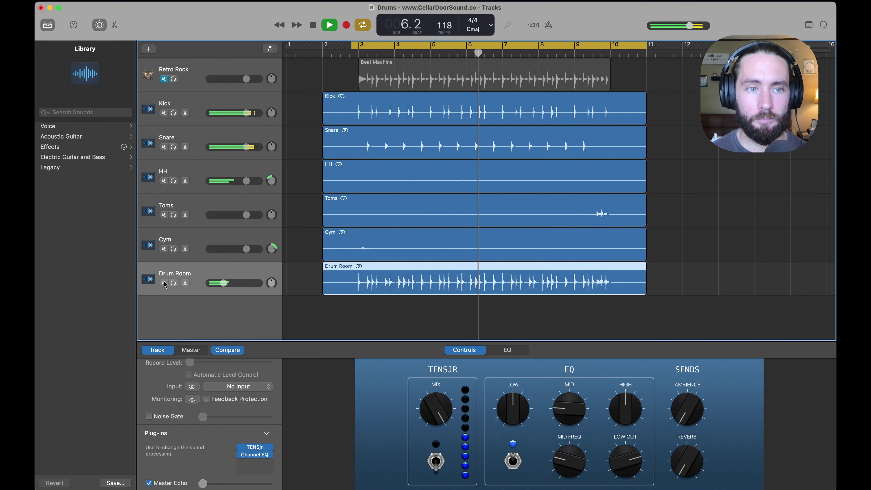
key("space")
Step: Solo the Snare track and extend the start of the cycle area back to bar 2
left_click(197, 139)
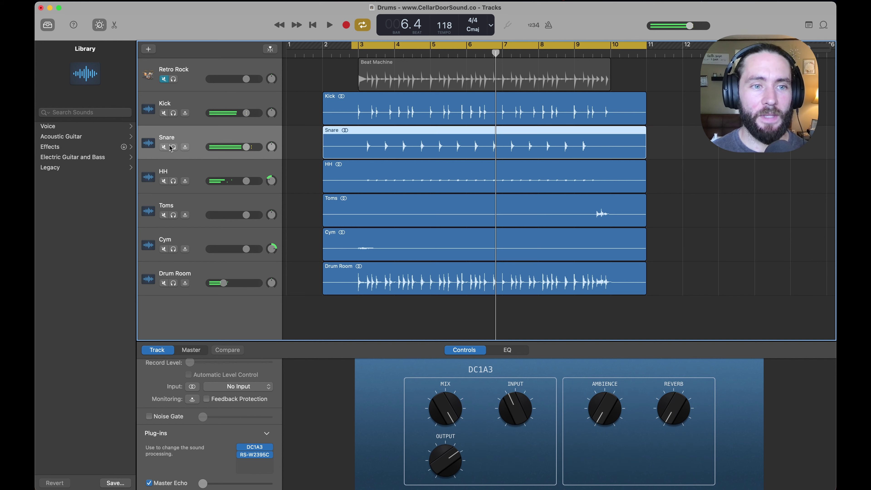
left_click(173, 147)
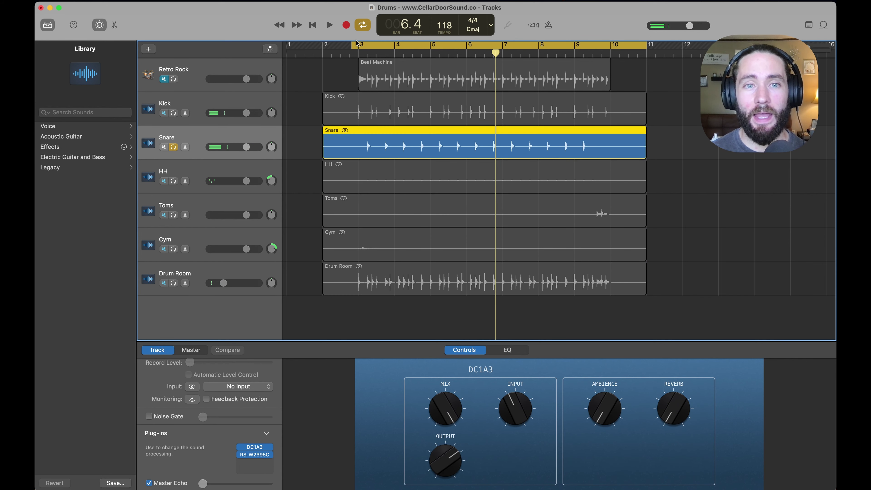
left_click_drag(351, 49, 323, 49)
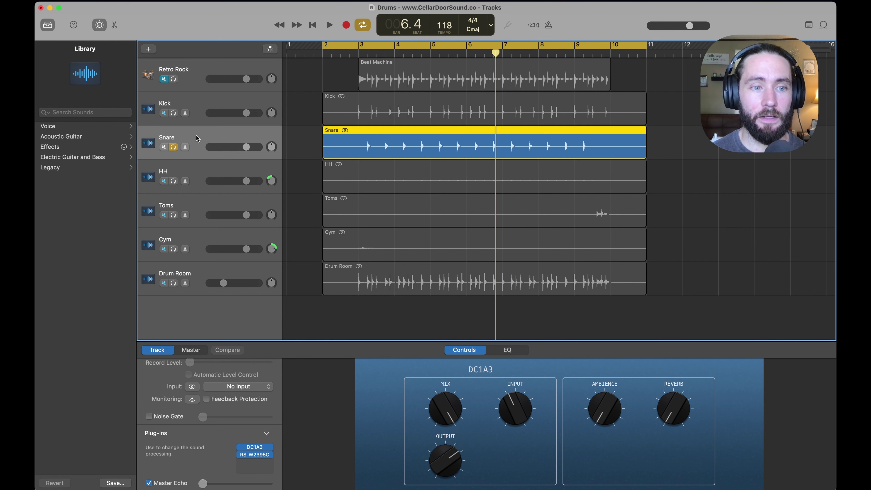
Step: Export the soloed snare to Downloads as an uncompressed 24-bit WAVE file named Snare Verb 001
left_click(221, 4)
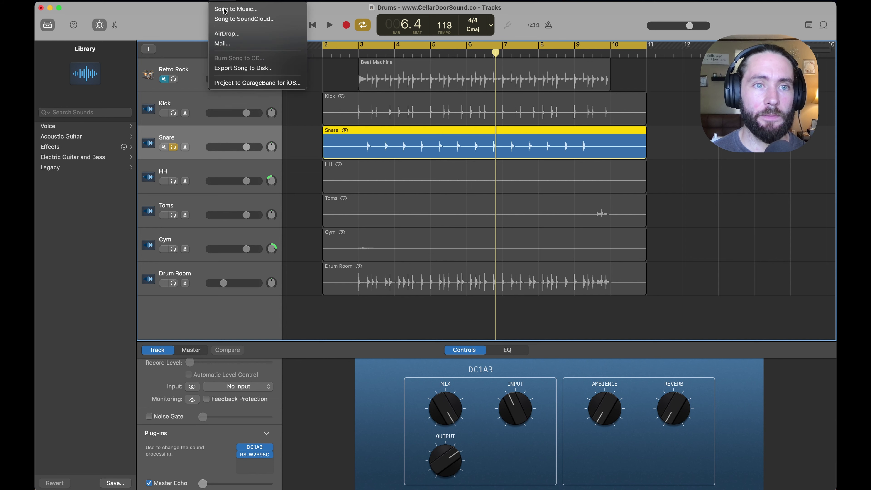
left_click(247, 70)
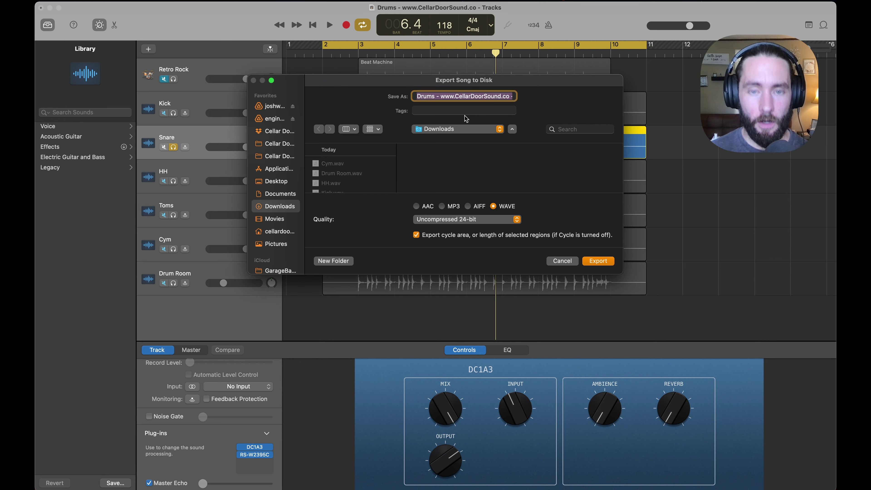
type("Snare Verb")
key("Return")
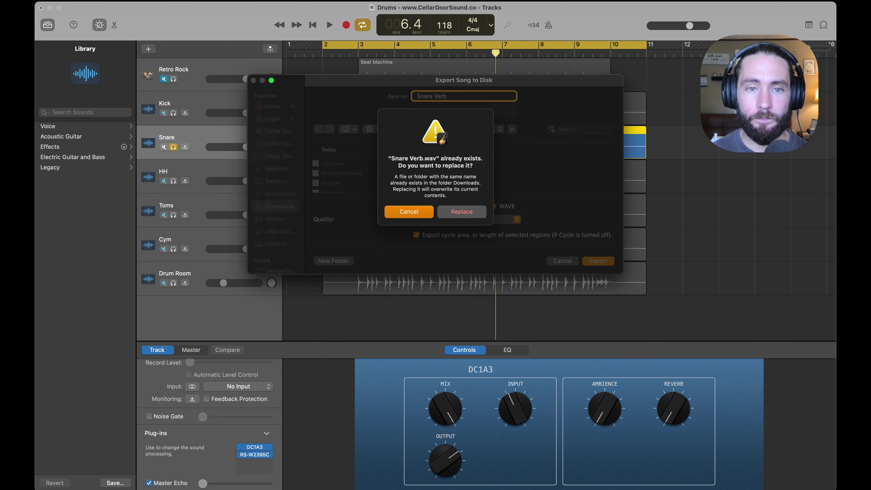
left_click(427, 221)
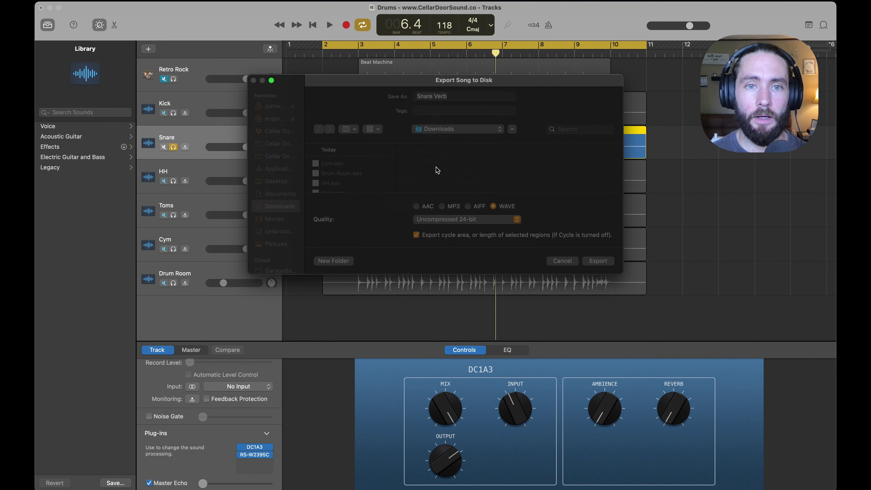
left_click(462, 95)
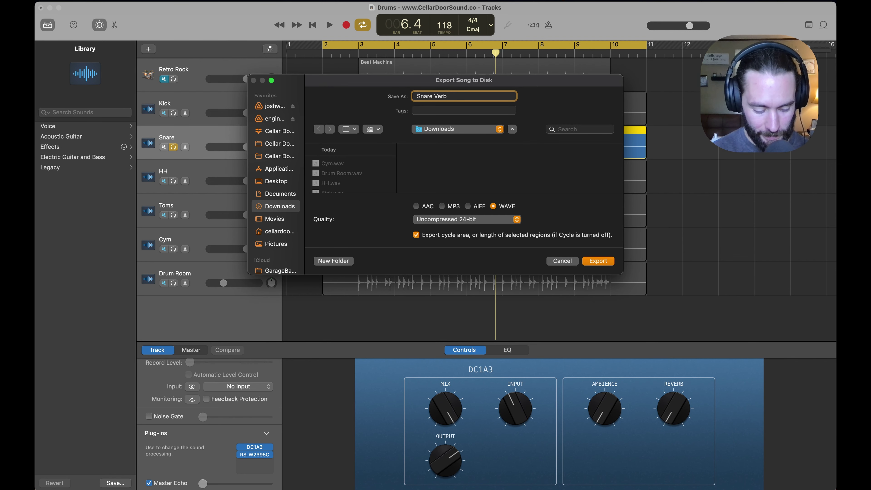
key("Return")
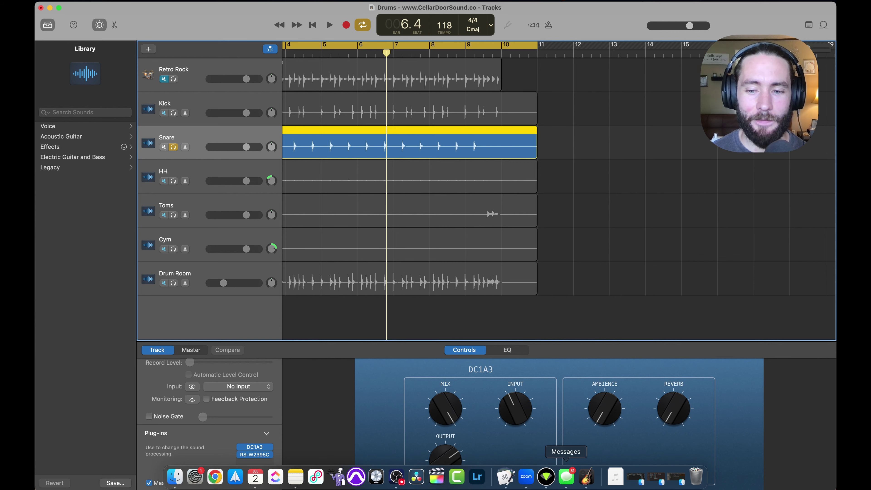
Step: Import the Snare Verb 001 file onto a new track below Drum Room and solo it in place of Snare
left_click(614, 476)
left_click_drag(615, 444, 329, 327)
left_click(219, 275)
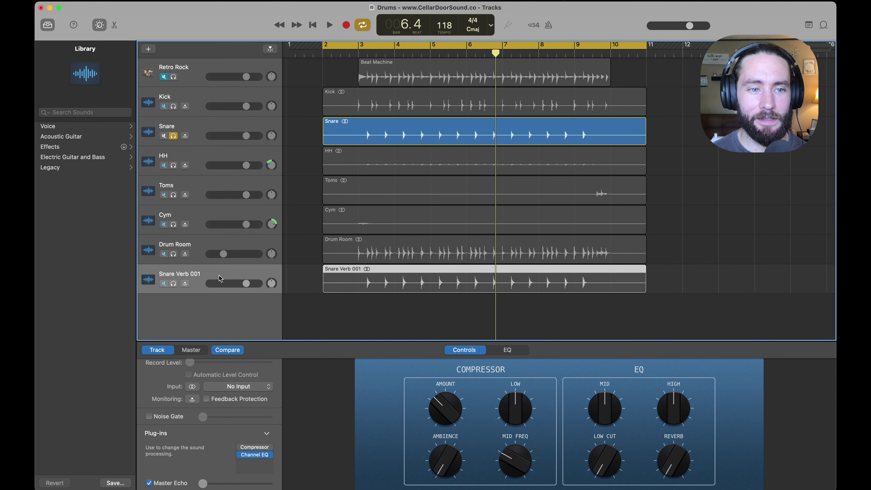
left_click(174, 284)
left_click(174, 136)
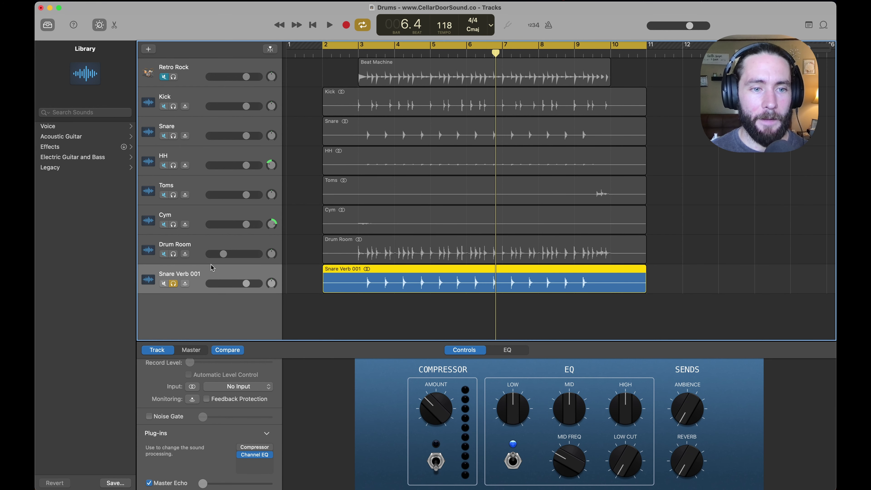
Step: Replace the Compressor on the Snare Verb 001 track with Space Designer and load the 1.7s Green Chamber preset from the medium rooms
left_click(271, 447)
mouse_move(270, 450)
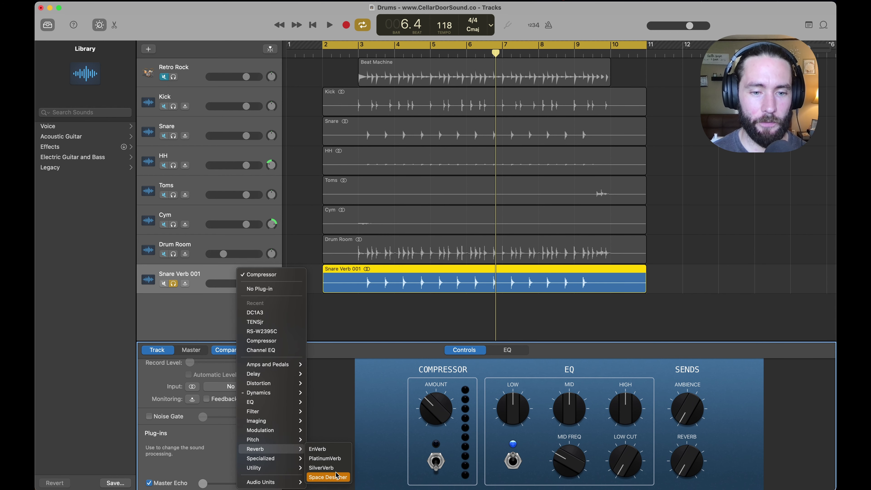
left_click(336, 477)
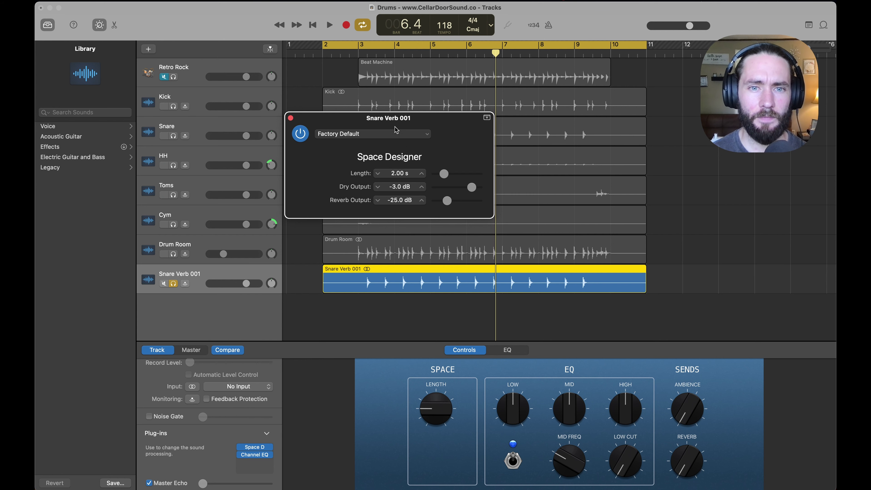
left_click(396, 132)
mouse_move(371, 191)
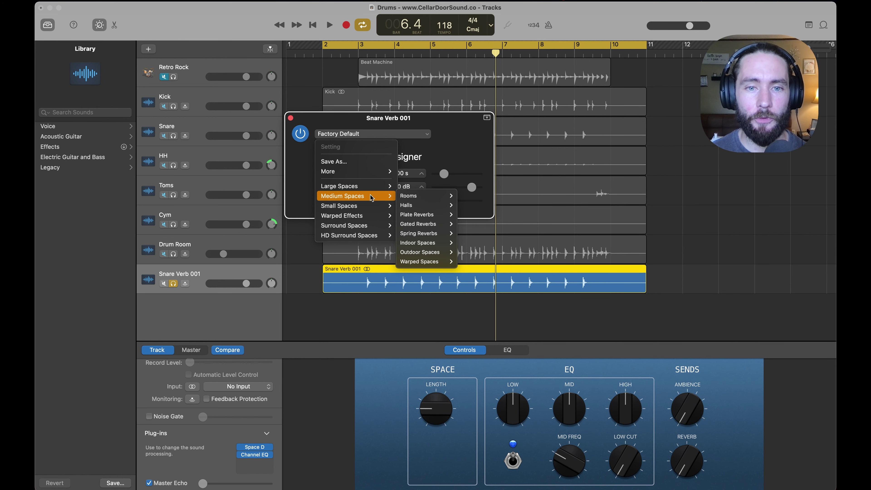
mouse_move(424, 205)
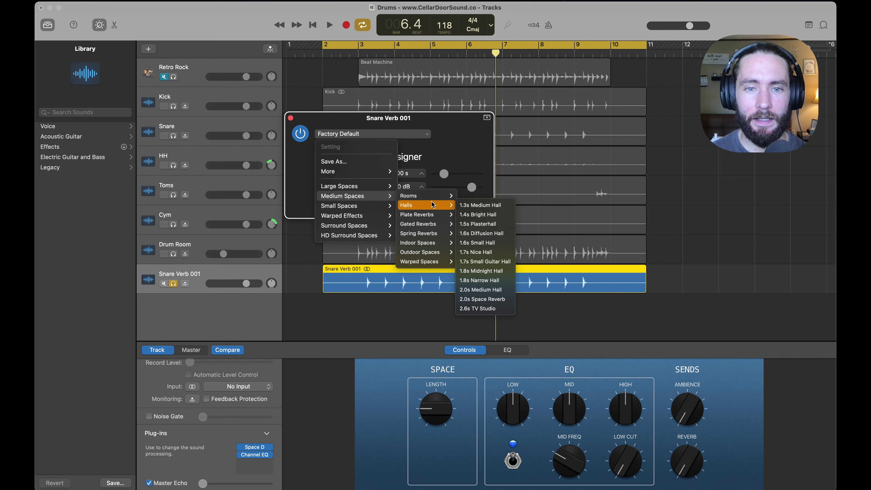
mouse_move(438, 225)
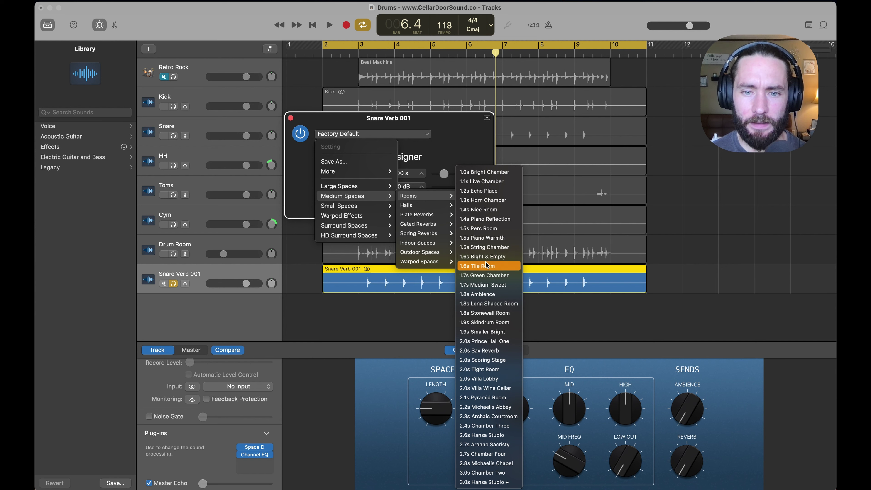
left_click(486, 275)
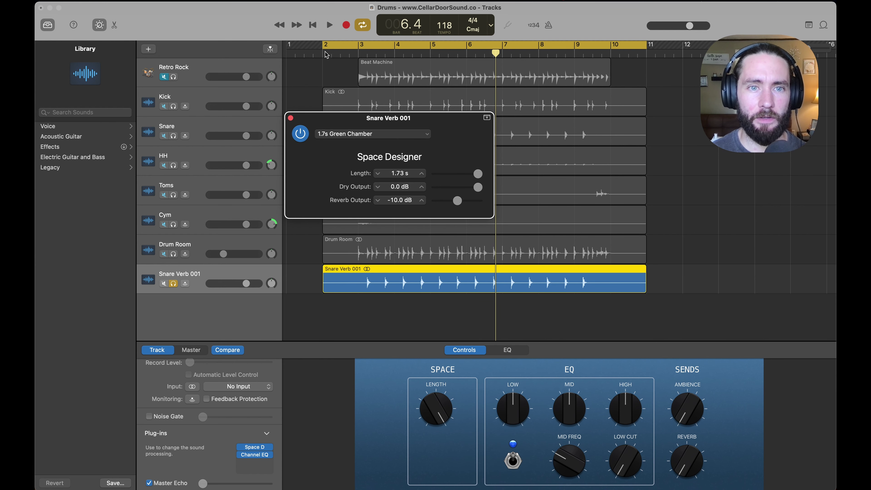
Step: Move the cycle start to bar 3, solo Kick alongside Snare Verb 001, and play the loop to hear the reverb
left_click_drag(326, 55, 360, 54)
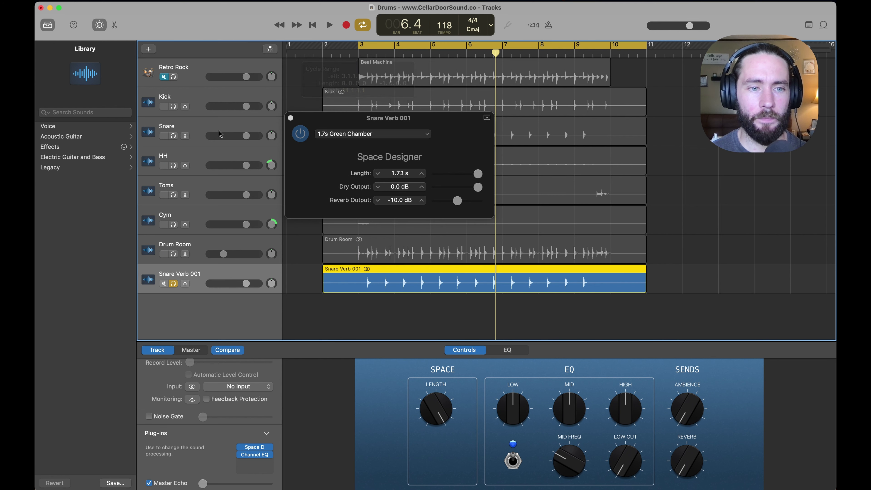
left_click(175, 107)
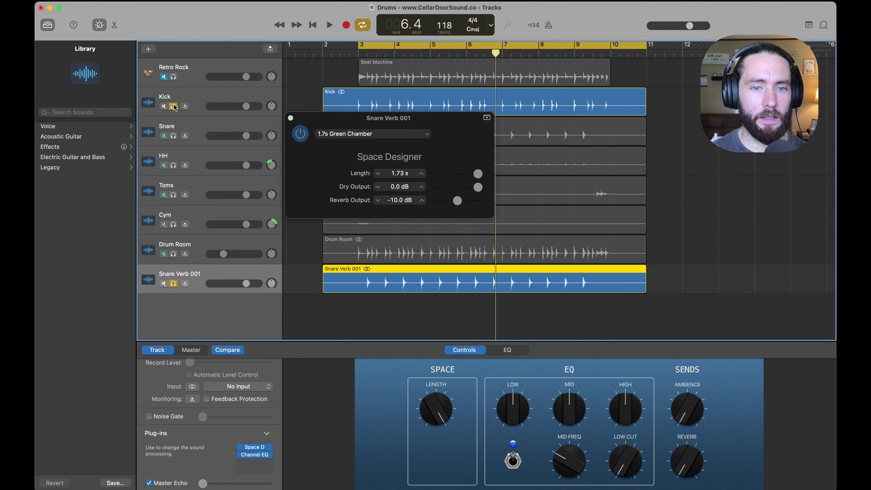
key("space")
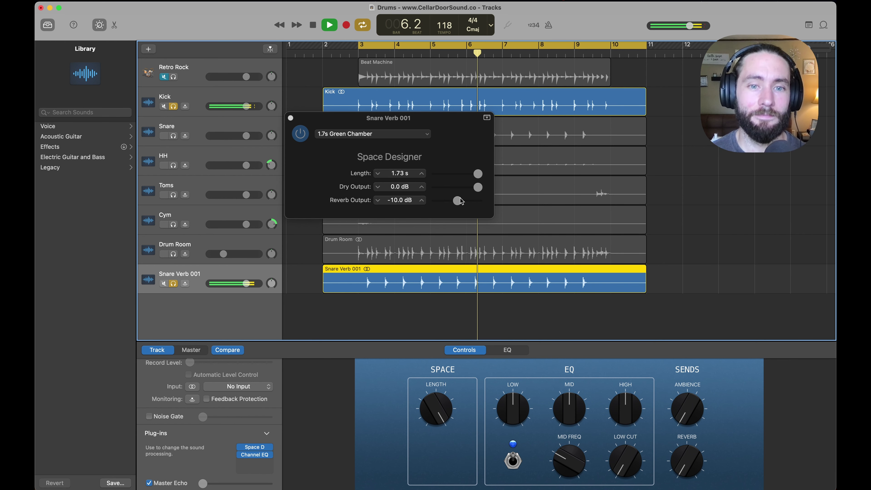
key("space")
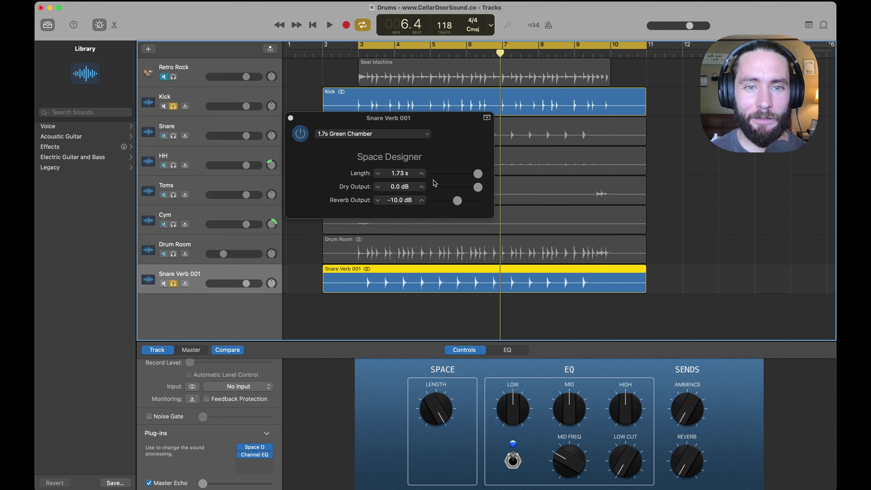
Step: In the Snare Verb 001 Channel EQ, set the low cut to about 149 Hz and enable a high cut at about 6450 Hz
left_click(254, 454)
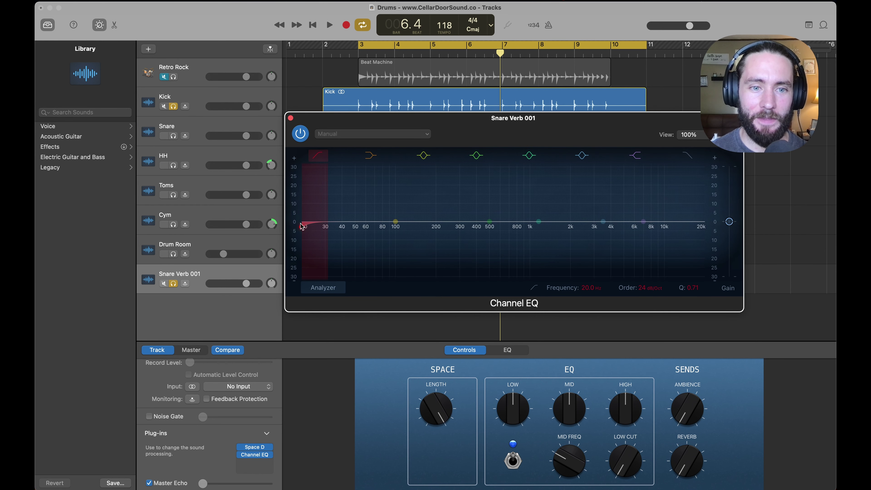
left_click_drag(302, 226, 418, 228)
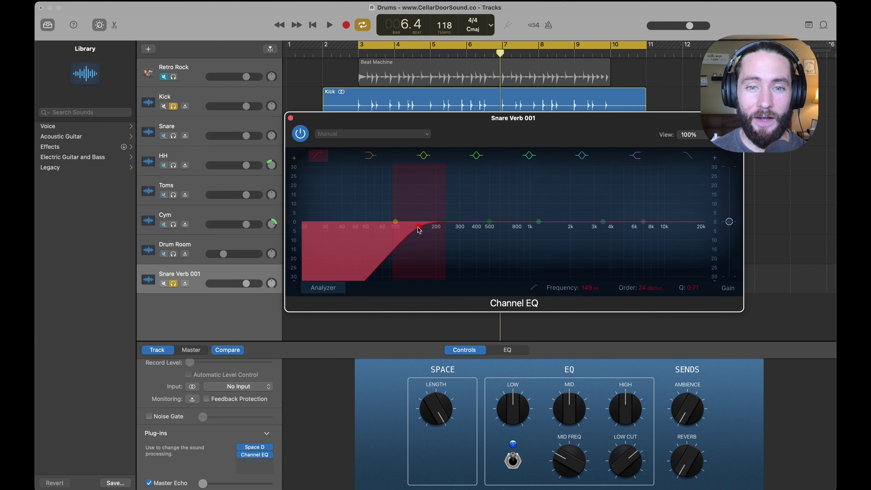
left_click(692, 159)
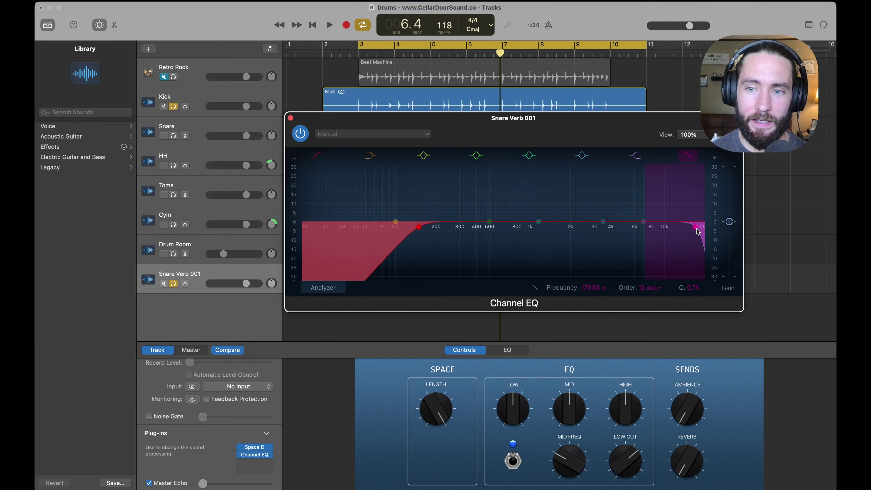
left_click_drag(696, 229, 641, 229)
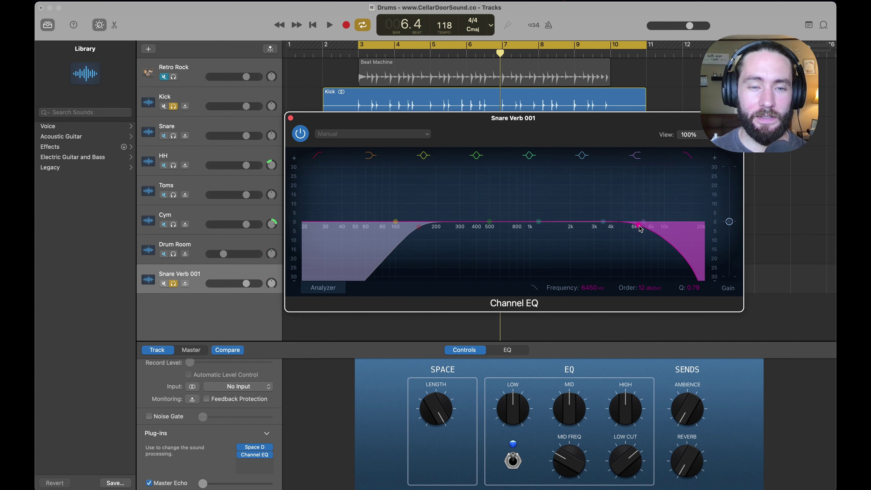
Step: Mute the dry output in Snare Verb 001's Space Designer and set the reverb output to 0.0 dB
left_click(254, 446)
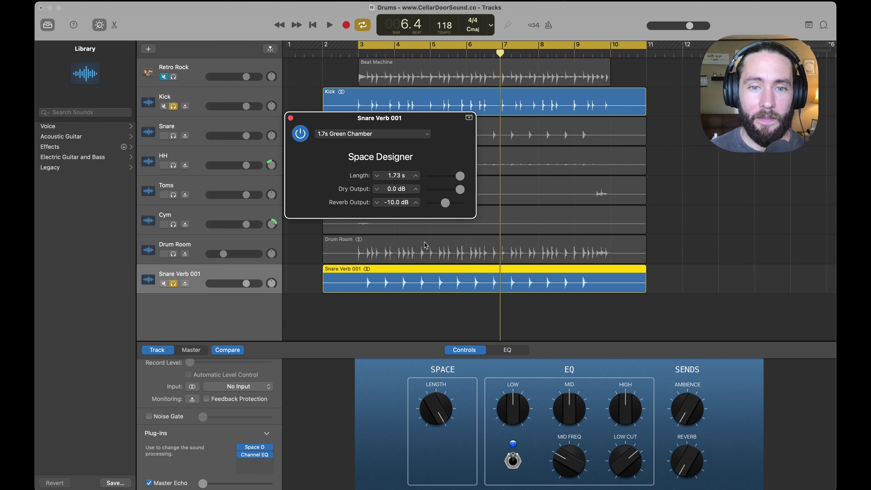
left_click_drag(460, 189, 394, 195)
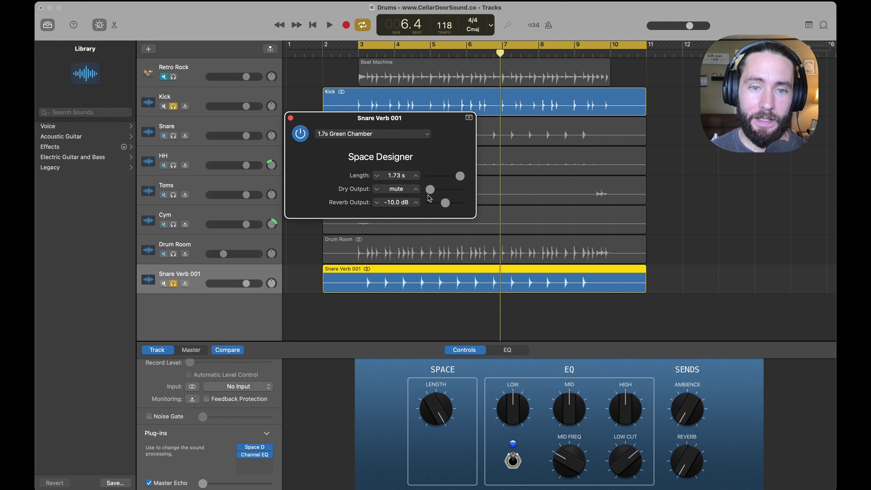
left_click_drag(446, 206, 454, 206)
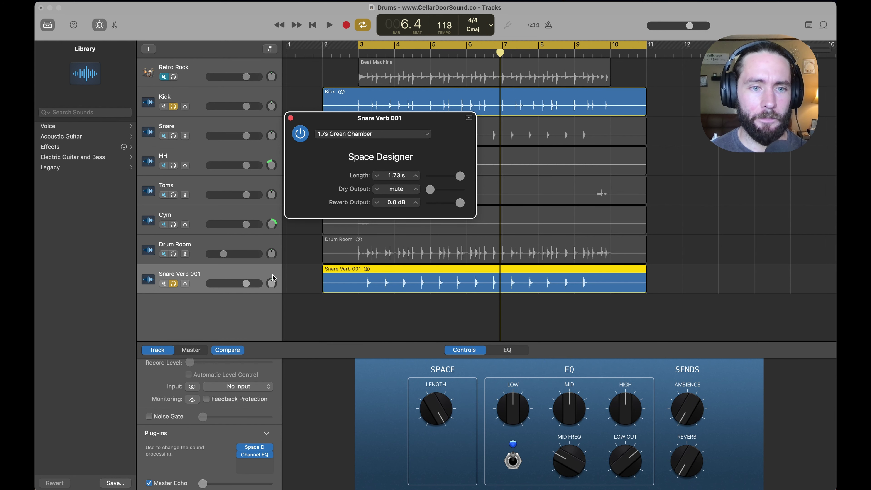
Step: Pull the Snare Verb 001 volume almost all the way down, solo Snare, and raise the reverb slightly during playback
left_click_drag(245, 284, 210, 285)
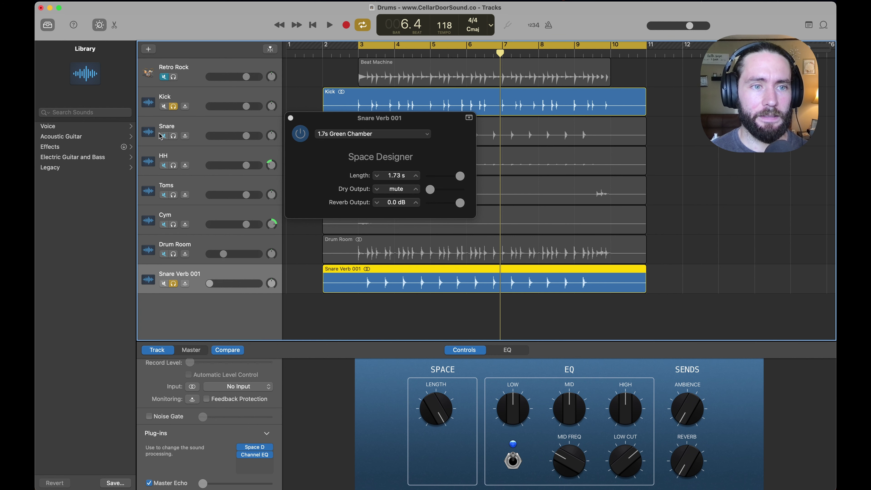
left_click(173, 137)
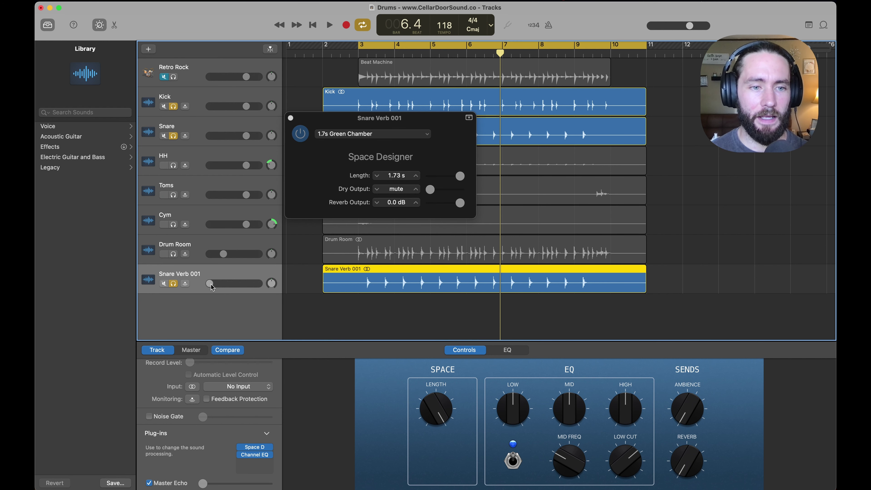
key("space")
left_click_drag(210, 286, 219, 284)
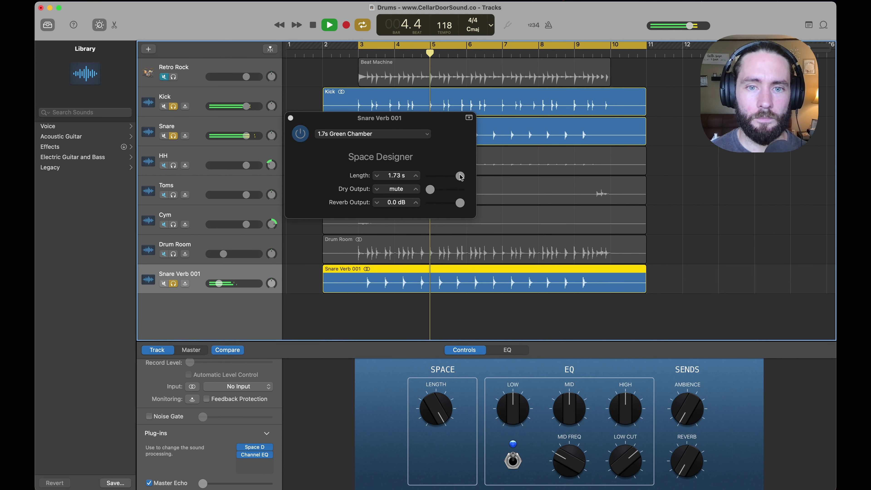
Step: Shorten the Space Designer length to 1.48 s, lower the Snare Verb 001 volume a touch, and stop playback
left_click(447, 183)
left_click_drag(460, 176, 458, 176)
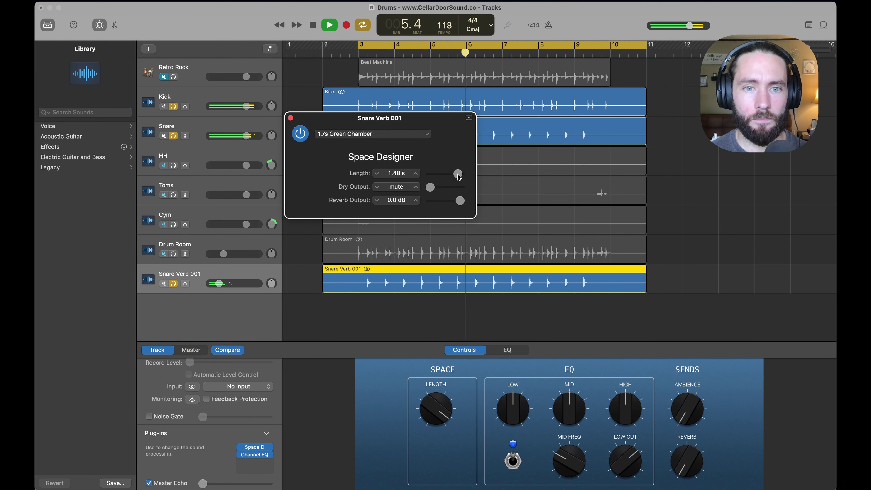
left_click_drag(219, 283, 218, 283)
key("space")
Step: Clear the solos on Kick, Snare and Snare Verb 001, fine-tune the reverb volume in the full mix, and close Space Designer
left_click(173, 106)
left_click(174, 136)
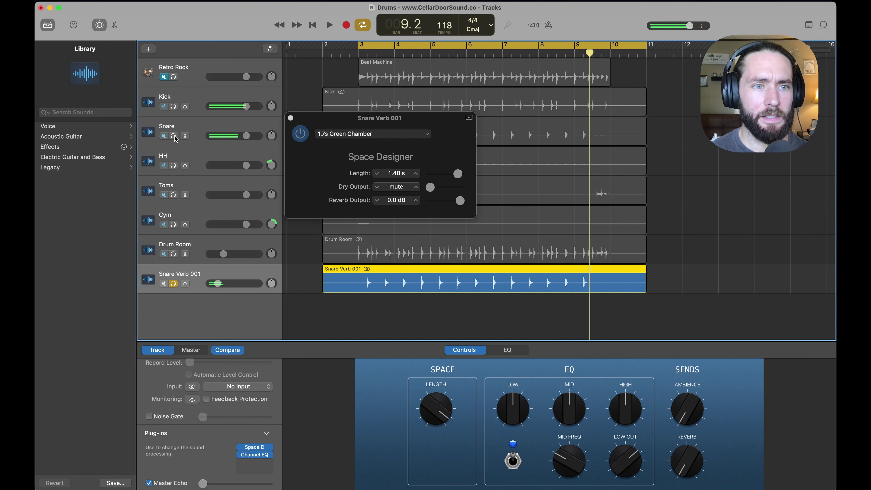
left_click(174, 283)
key("space")
left_click_drag(216, 283, 217, 283)
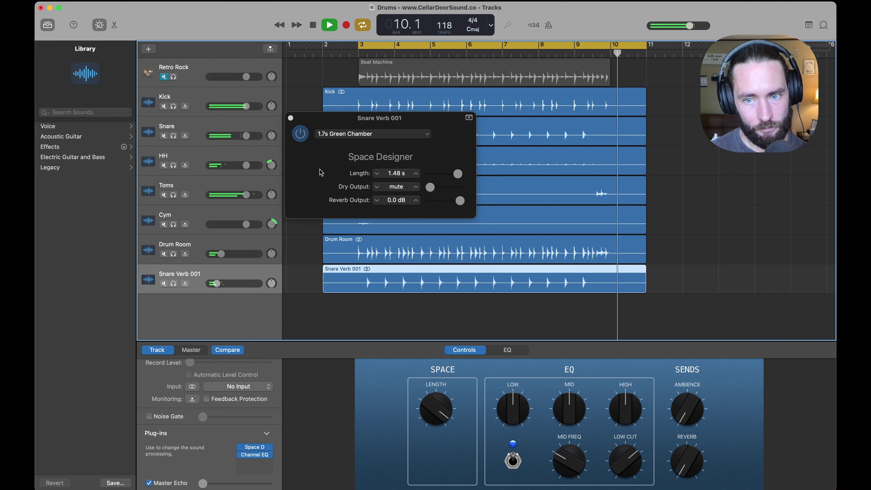
key("space")
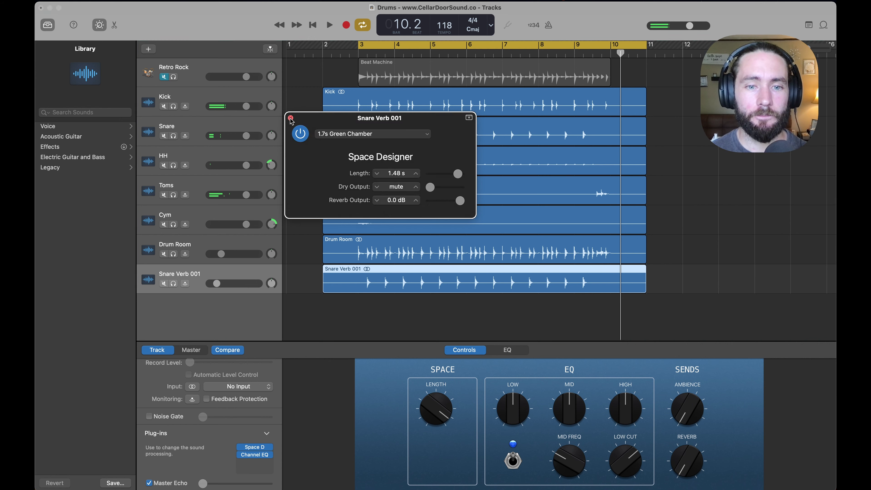
left_click(291, 118)
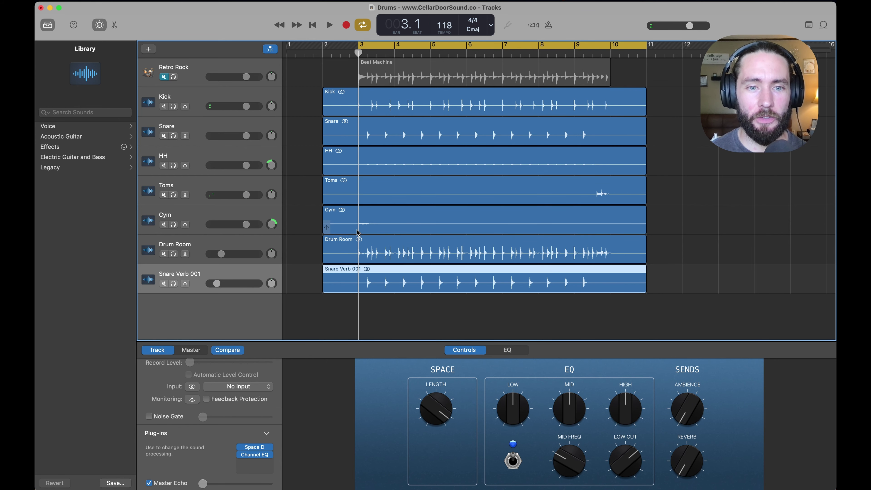
Step: Shift the Snare Verb 001 region slightly later so its first hit at beat 3.2 falls just behind the Snare track
scroll(358, 233, "up", 5)
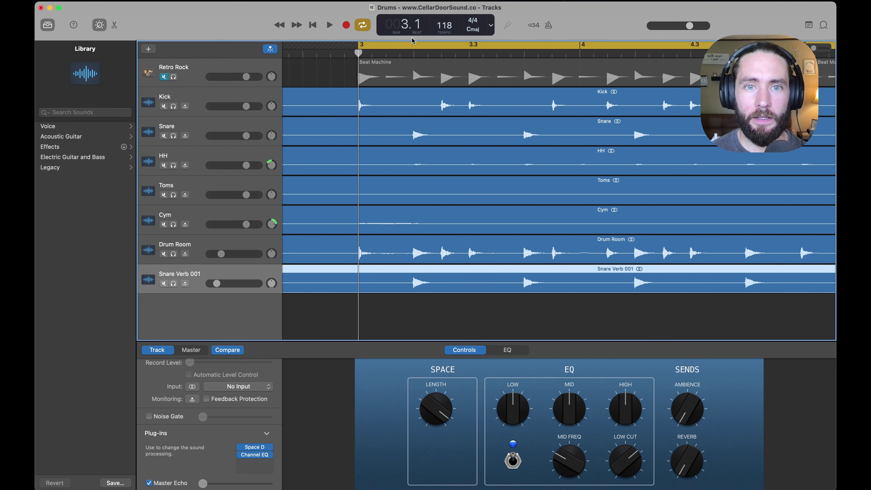
left_click(414, 55)
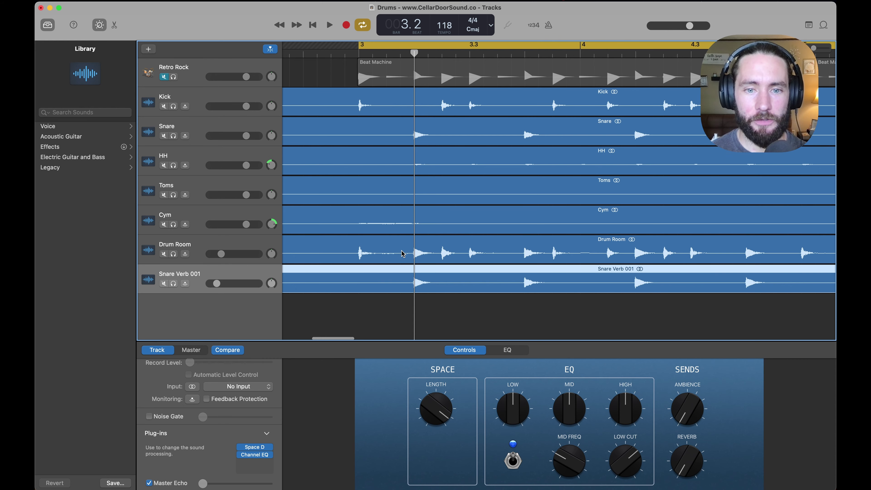
scroll(402, 254, "up", 10)
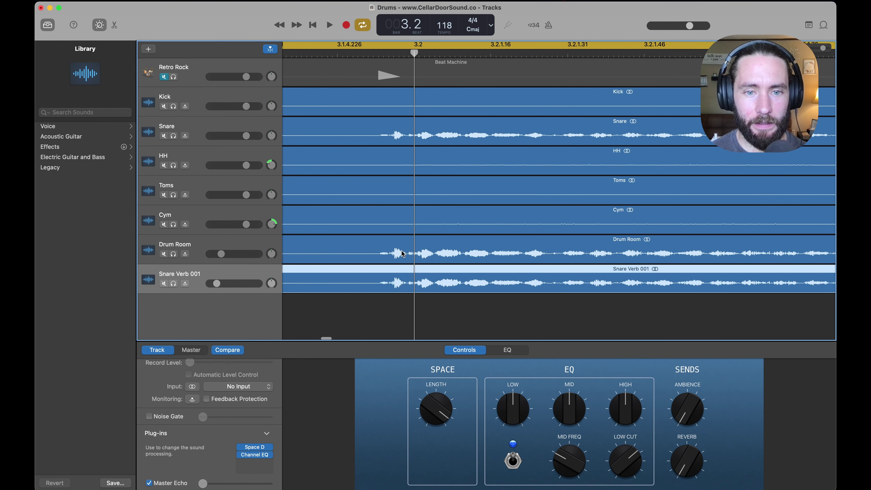
scroll(402, 253, "up", 5)
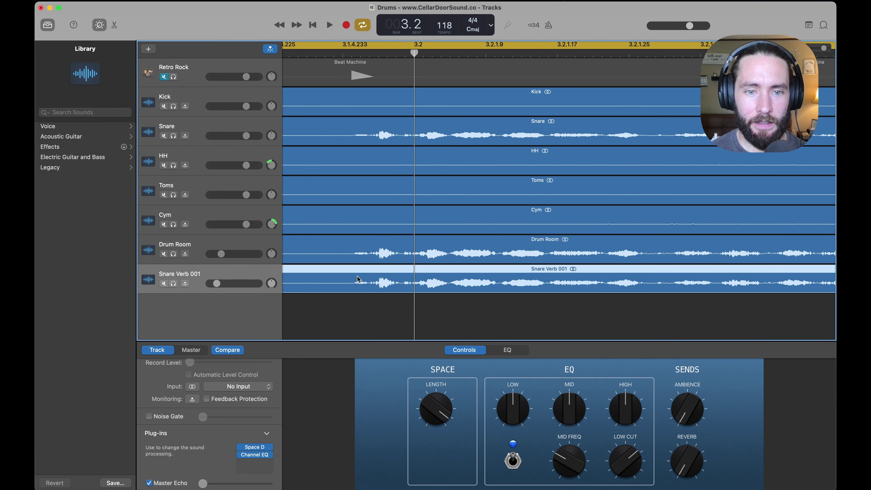
left_click_drag(357, 279, 361, 278)
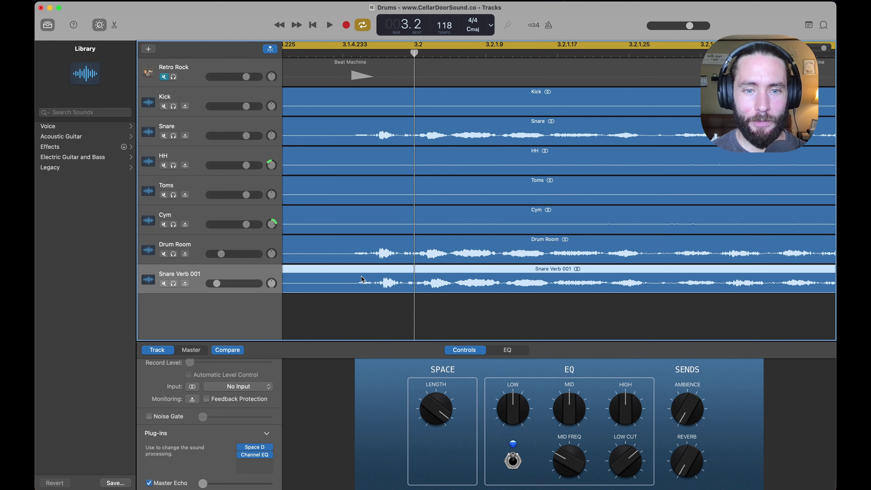
Step: Play the full drum mix from beat 3.2 to hear the delayed snare reverb, and stop playback around bar 7
scroll(376, 254, "down", 5)
key("space")
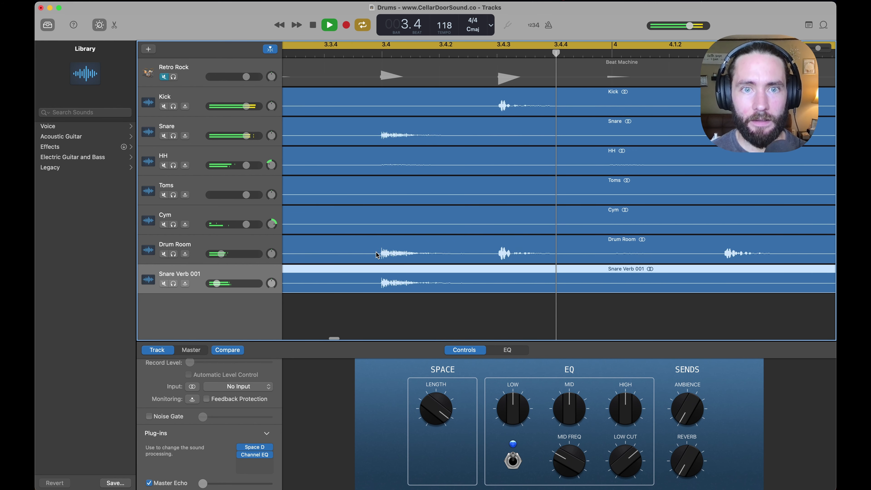
scroll(376, 255, "down", 5)
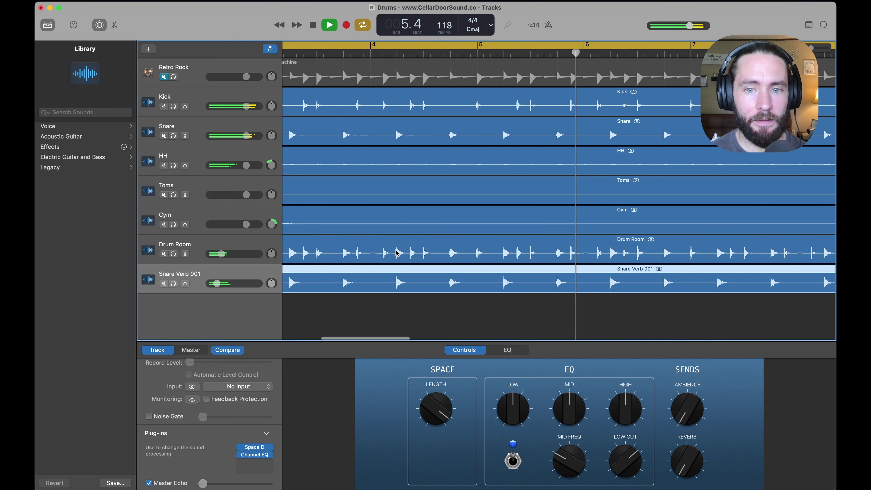
right_click(396, 253)
left_click(386, 227)
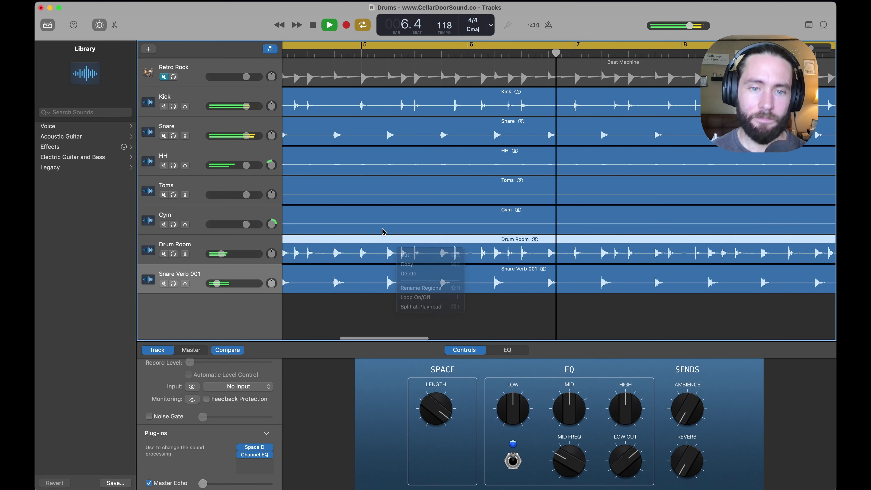
left_click(386, 226)
key("space")
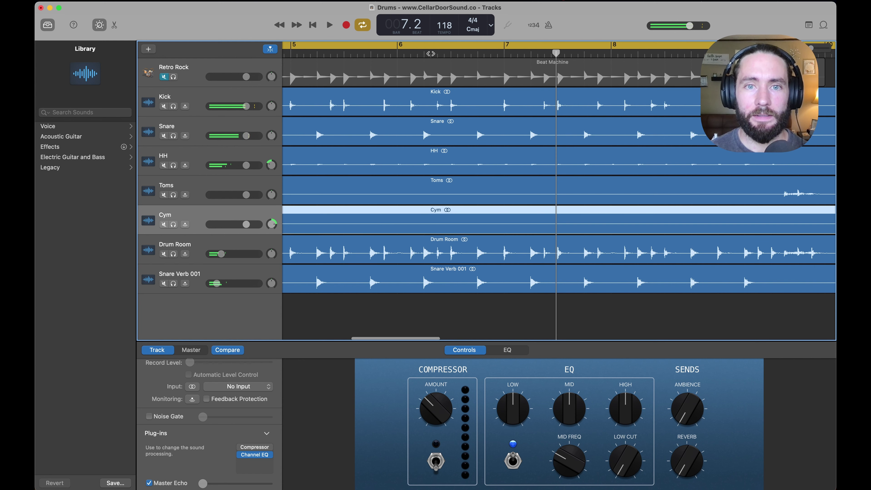
scroll(369, 206, "down", 5)
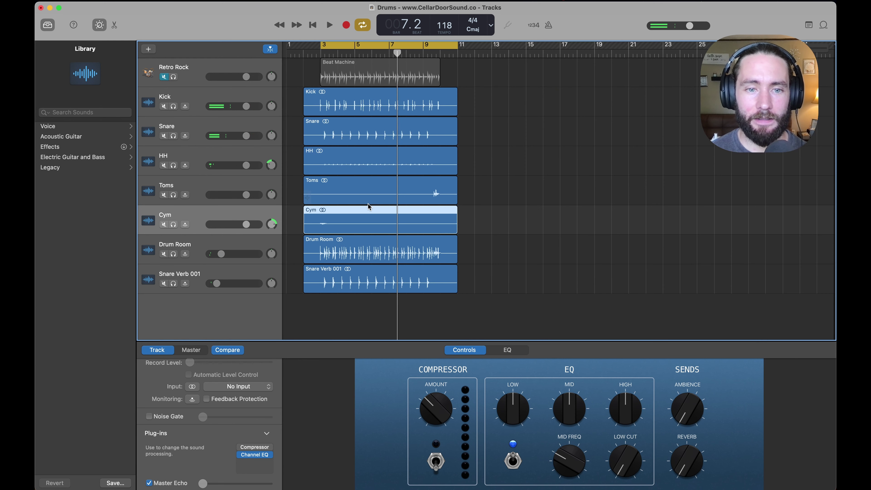
Step: Select the Snare Verb 001 track and solo the Kick, Snare, HH and Toms tracks
left_click(223, 272)
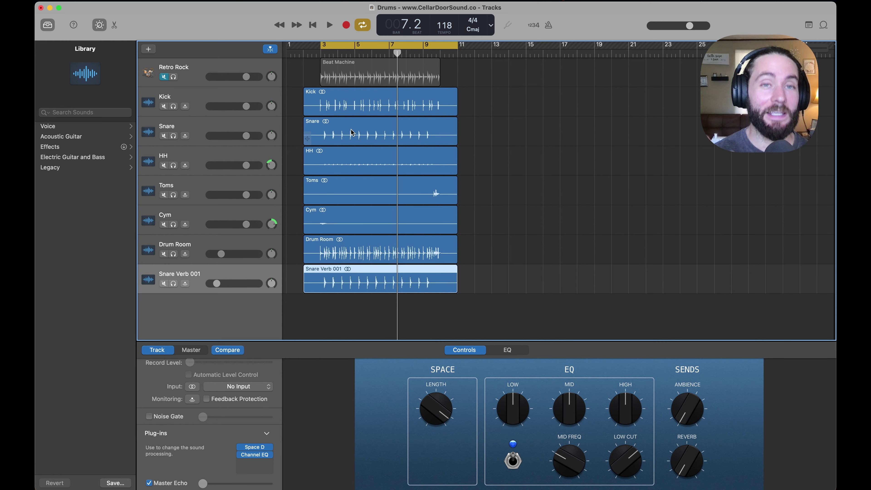
left_click(174, 107)
left_click(174, 136)
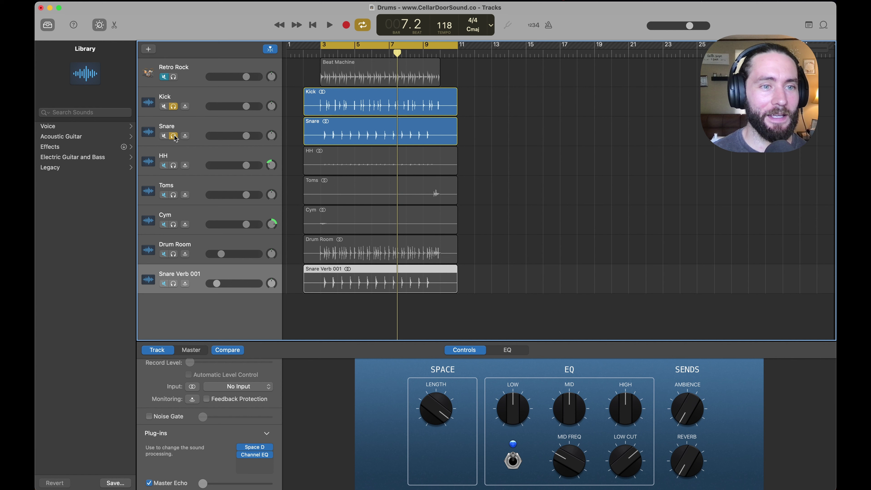
left_click(174, 166)
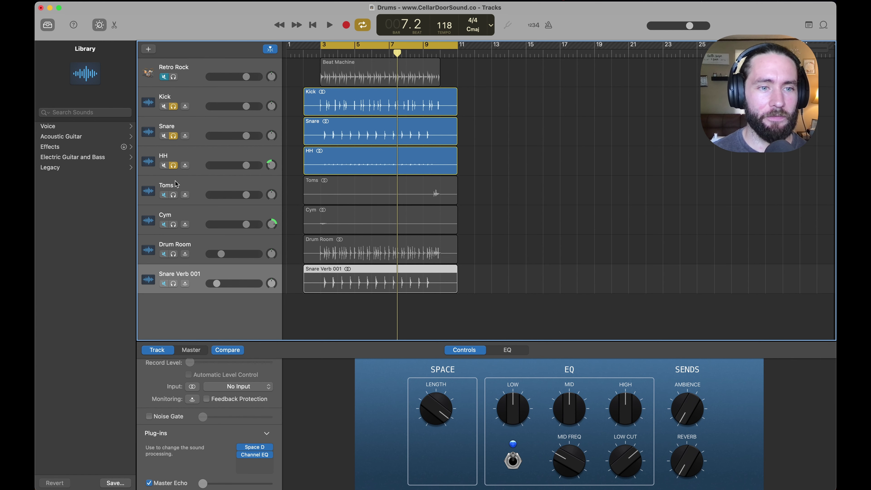
left_click(174, 195)
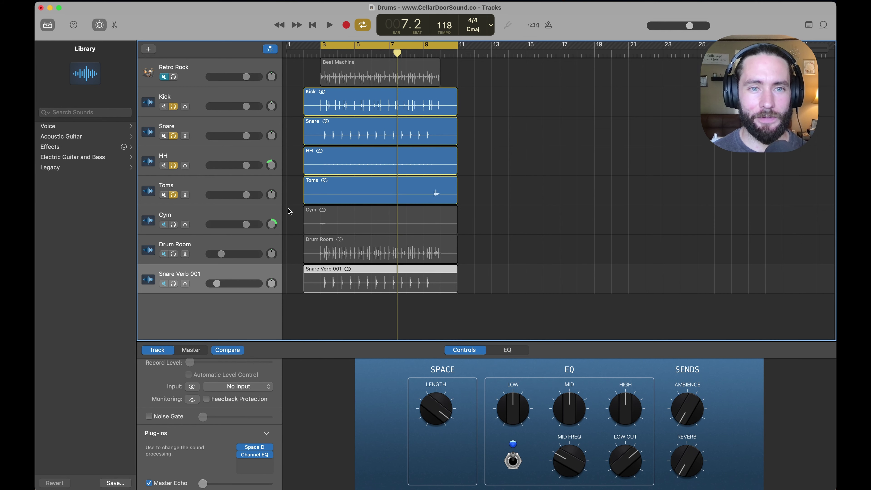
Step: Set the cycle range from bar 2 to bar 11 and export the soloed drums to Downloads as Para Drums, 24-bit WAVE
left_click_drag(323, 46, 304, 46)
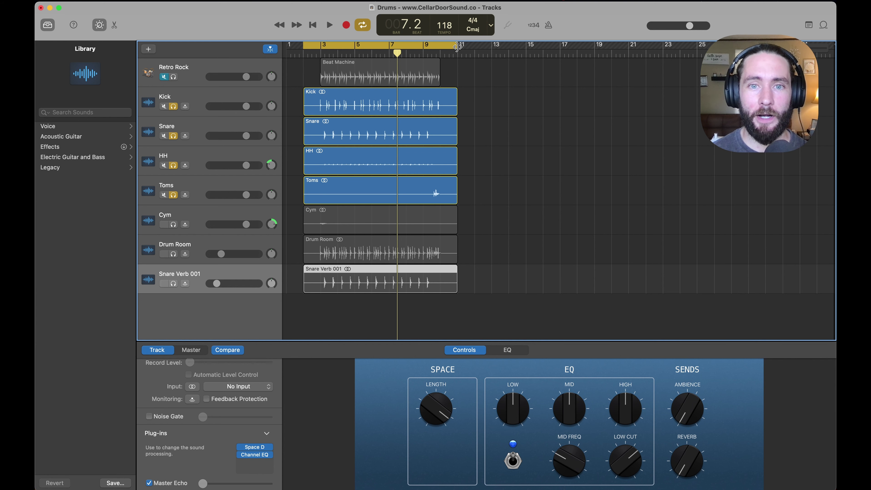
left_click_drag(456, 47, 457, 46)
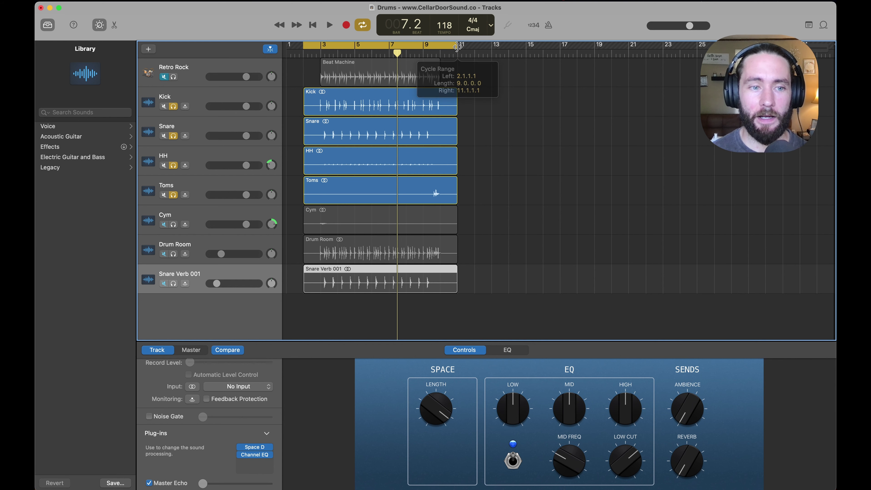
left_click(245, 3)
left_click(241, 67)
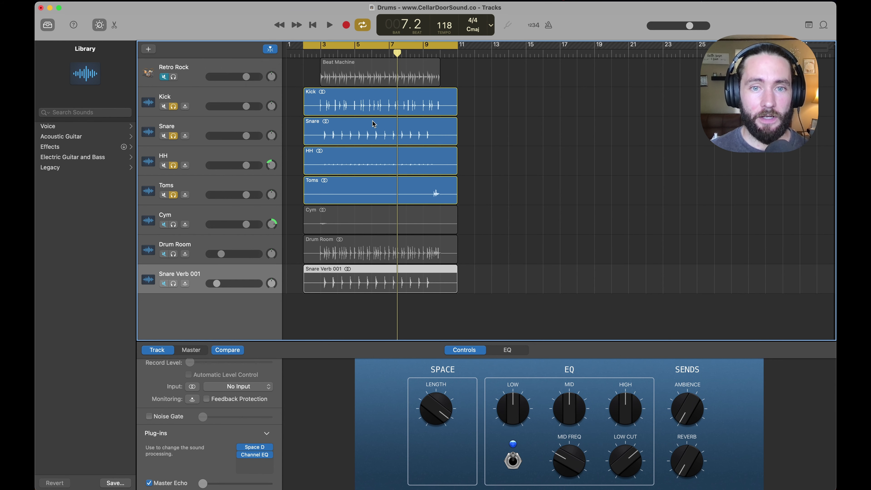
type("Para Drums")
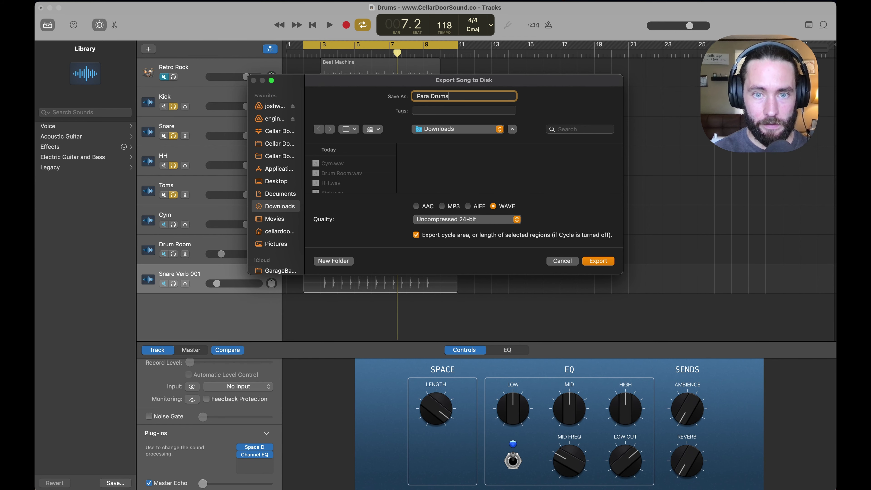
key("Return")
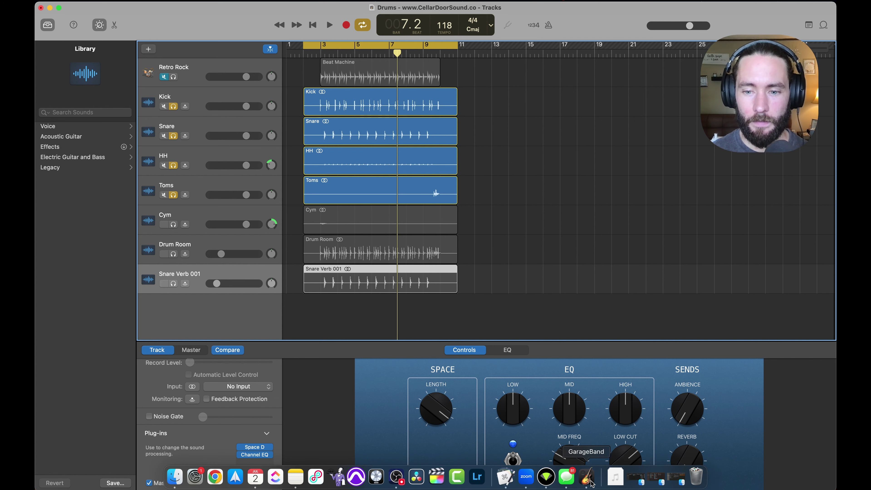
Step: Import the Para Drums file from Downloads onto a new track at bar 2 and leave only that track soloed
left_click(615, 476)
left_click_drag(612, 447, 304, 319)
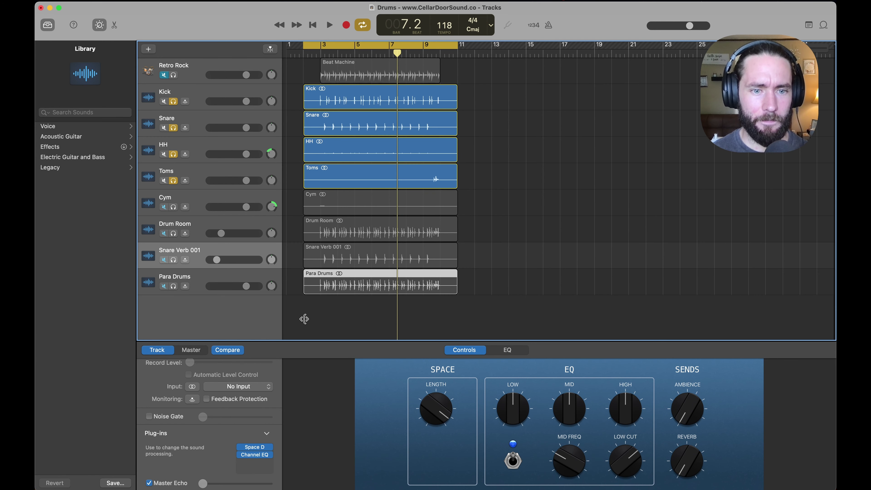
left_click(173, 286)
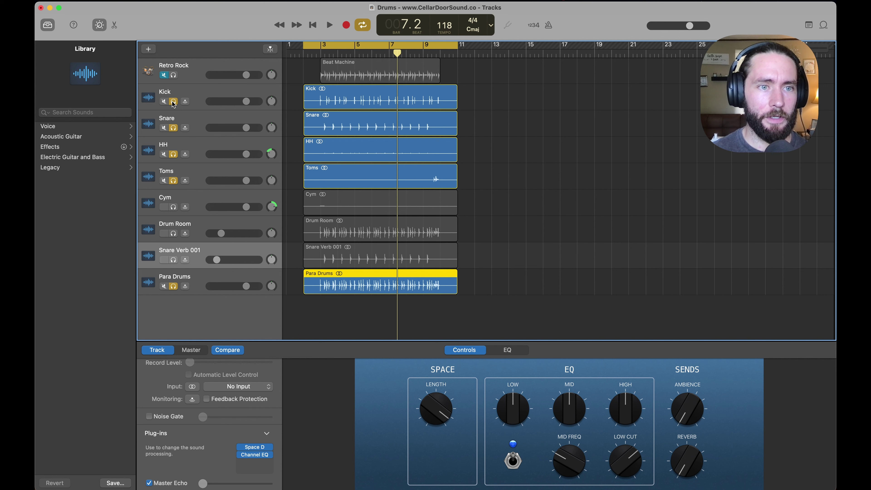
left_click_drag(174, 102, 171, 179)
Step: Start the cycle area at bar 3, select the Para Drums track while playing it back, and stop around bar 4
left_click_drag(313, 52, 321, 52)
key("space")
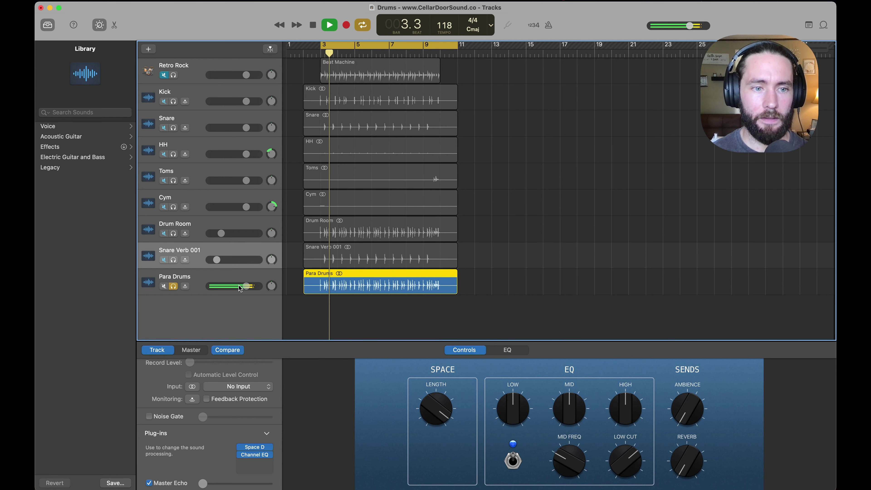
left_click(211, 279)
key("space")
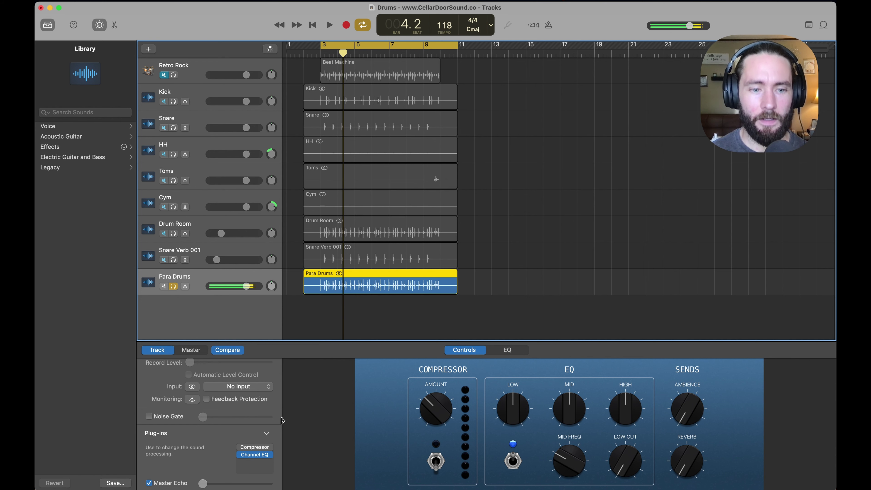
Step: Replace the Compressor on Para Drums with DC1A3, set input to 4.3 and output to 2.6 during playback, and enable Deep
left_click(271, 448)
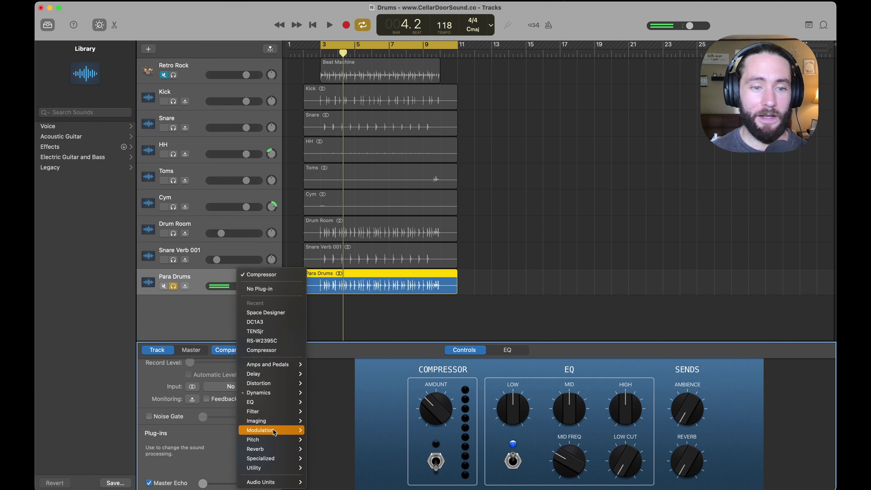
left_click(280, 322)
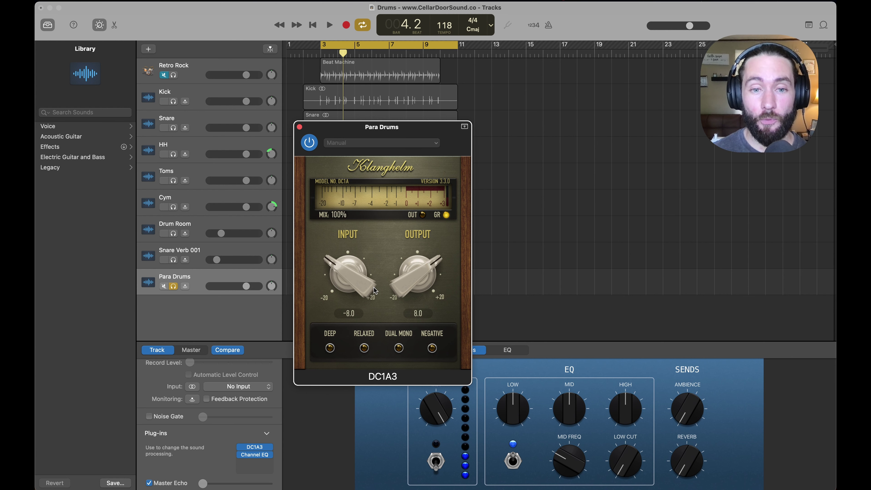
left_click_drag(419, 276, 413, 390)
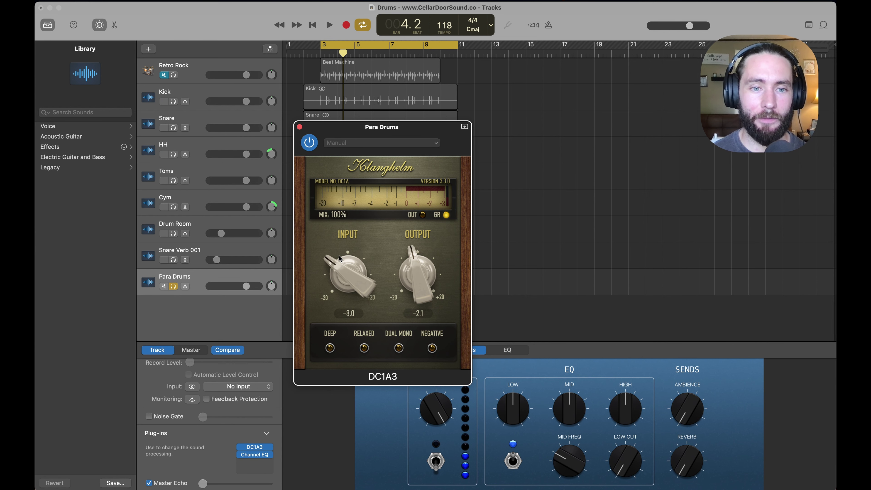
key("space")
left_click_drag(339, 258, 331, 138)
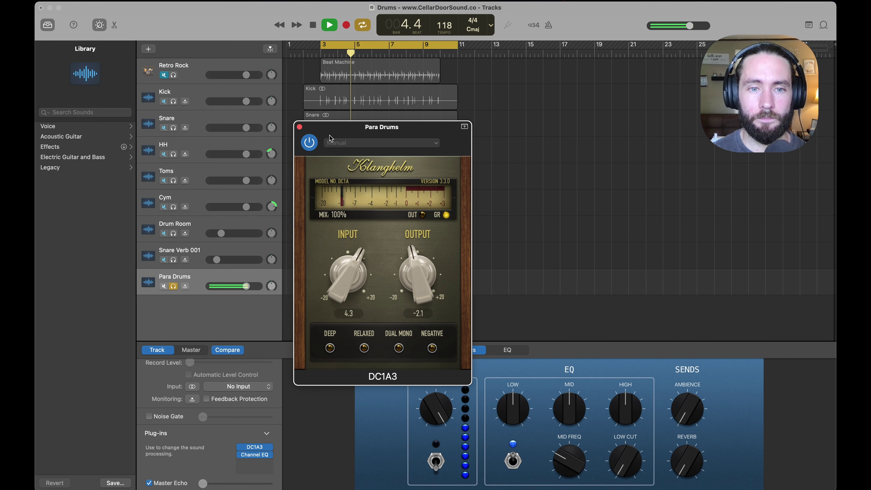
left_click_drag(413, 265, 412, 236)
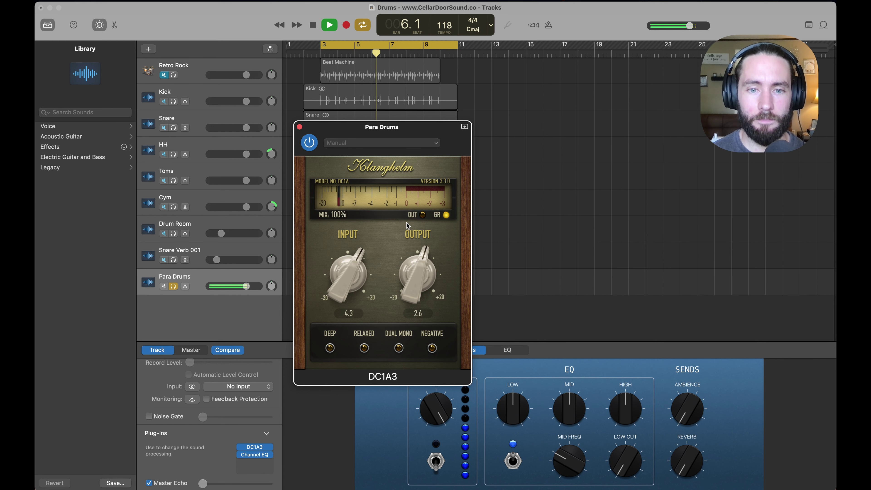
left_click(330, 348)
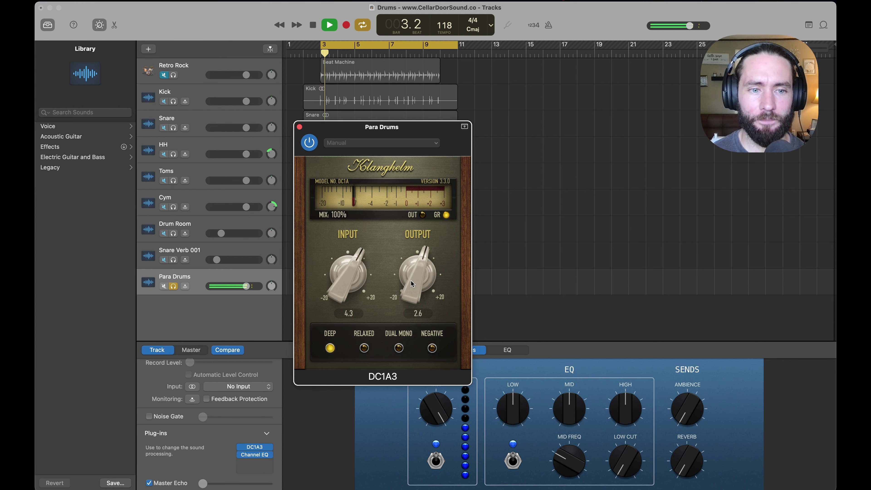
Step: Replace the Channel EQ on Para Drums with RS-W2395C and boost its HF band by 2.4 dB during playback
mouse_move(269, 455)
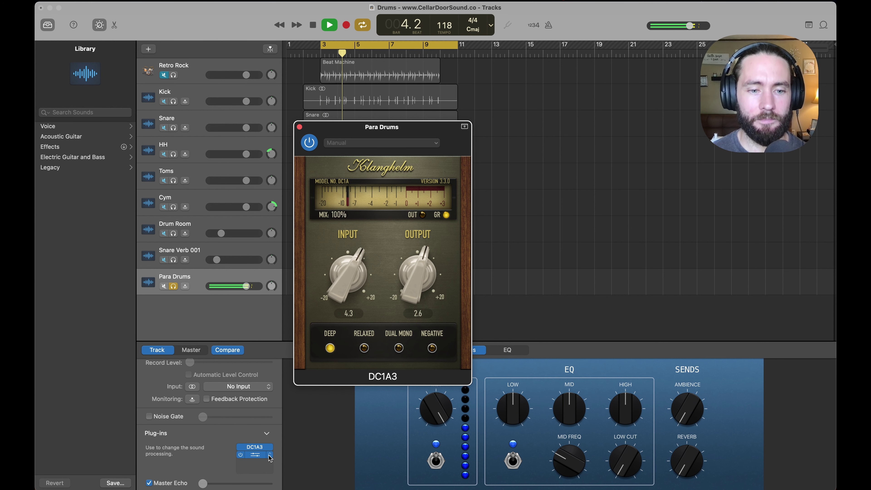
key("space")
left_click(270, 455)
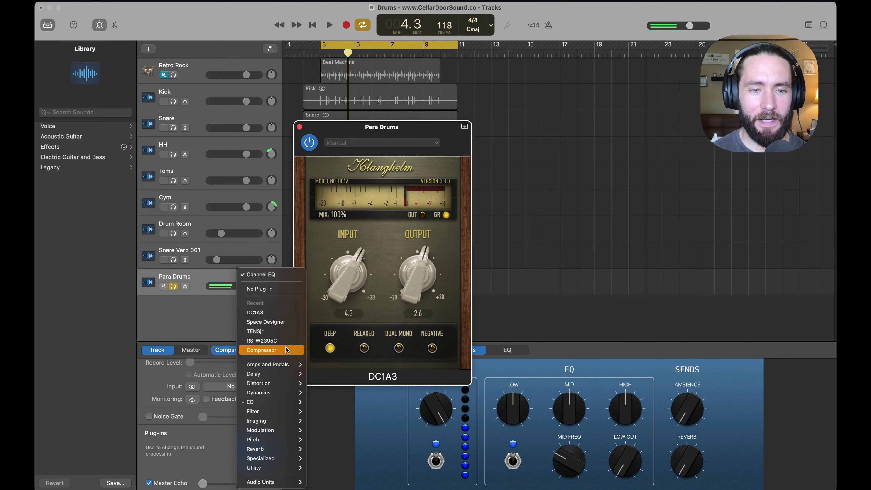
left_click(271, 341)
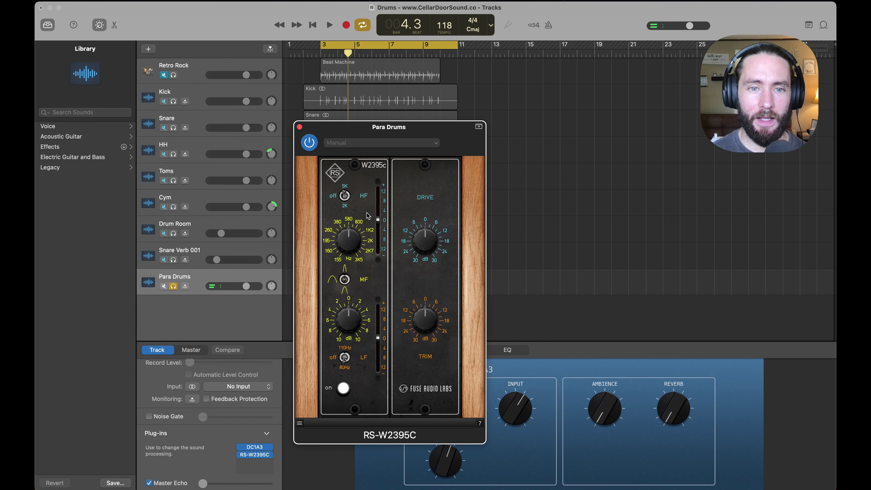
key("space")
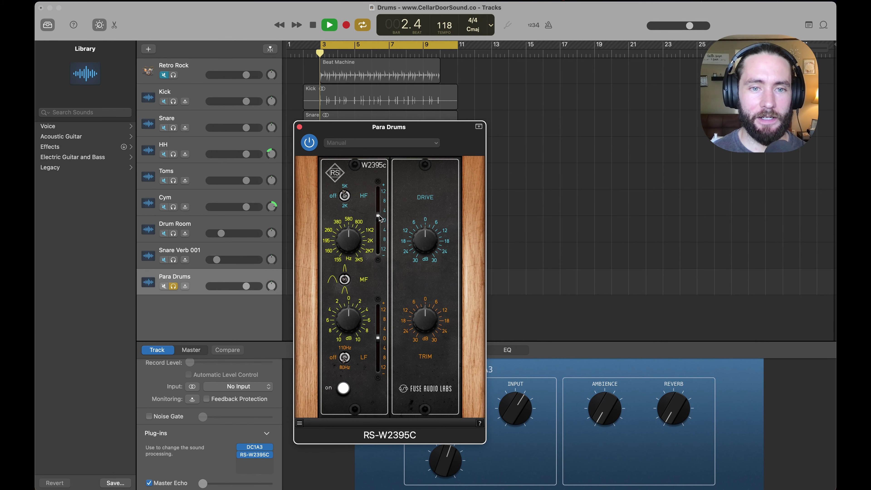
left_click_drag(380, 218, 380, 216)
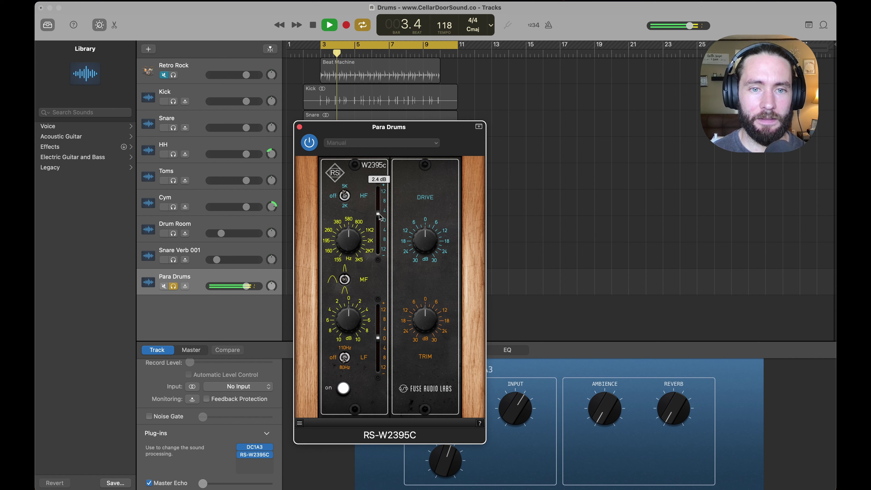
Step: Boost the RS-W2395C LF band by about 1.3 dB, close the plug-in, and stop playback
left_click(345, 348)
key("space")
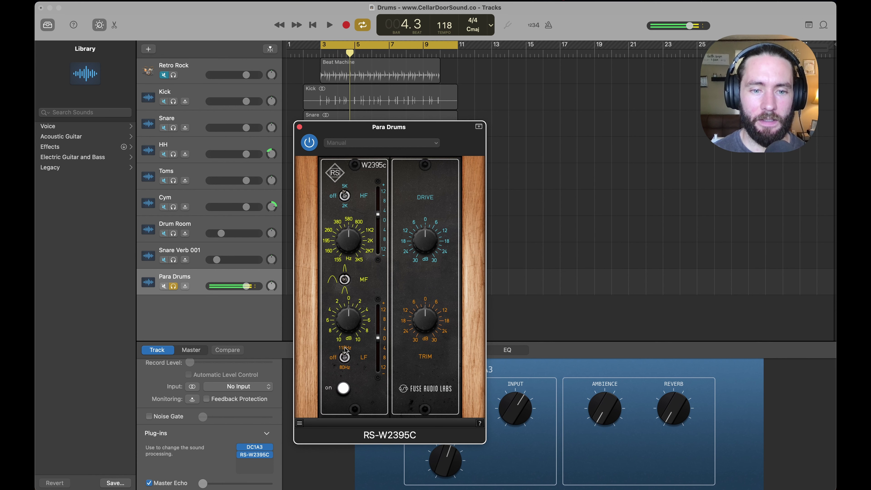
key("space")
left_click_drag(379, 339, 379, 338)
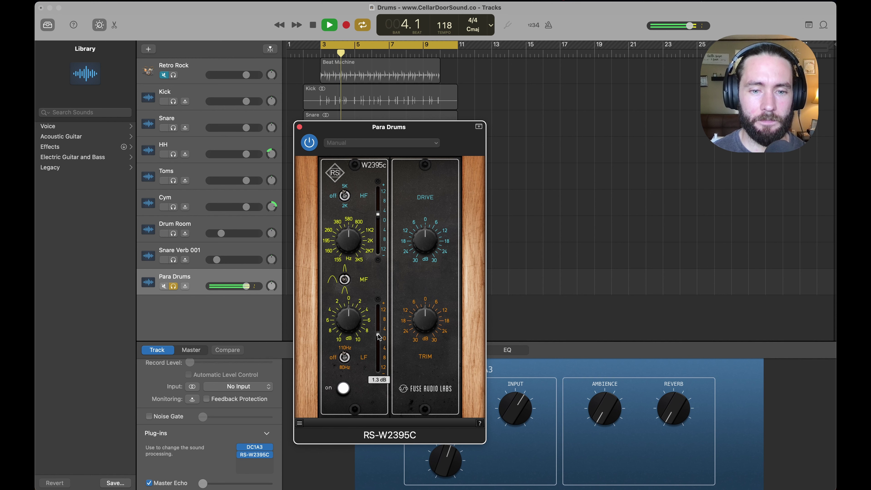
left_click(299, 127)
key("space")
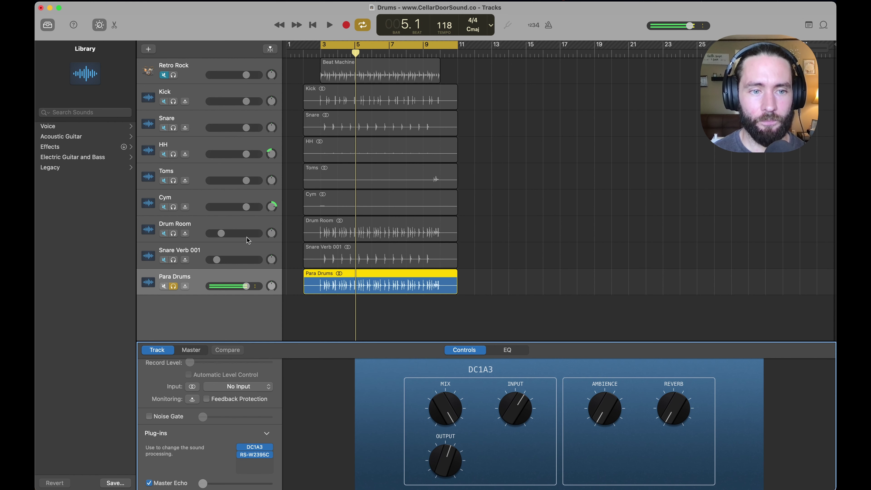
Step: Pull the Para Drums volume fully down, clear its solo, and raise the volume partway to blend it into the playing mix
left_click_drag(247, 287, 211, 288)
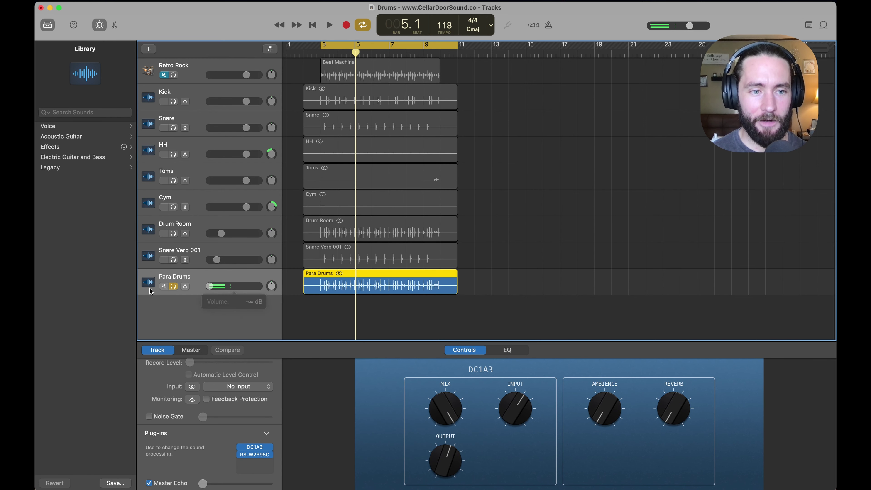
left_click(173, 286)
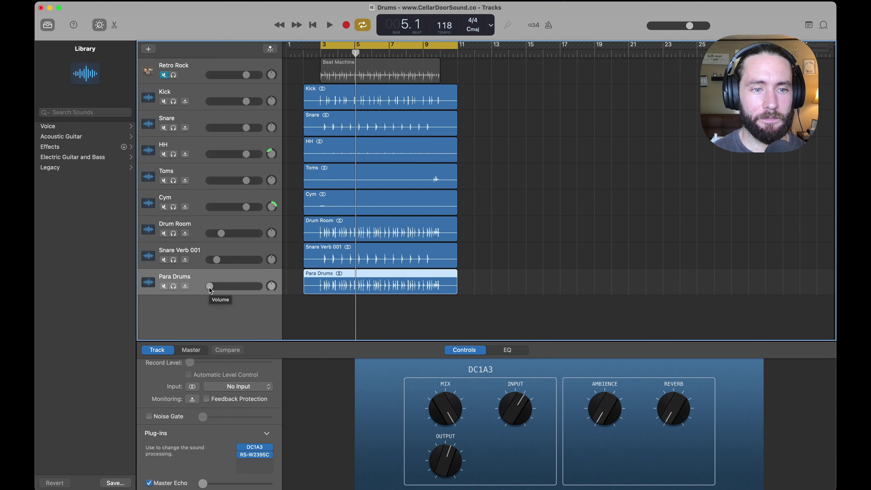
key("space")
left_click_drag(210, 287, 225, 288)
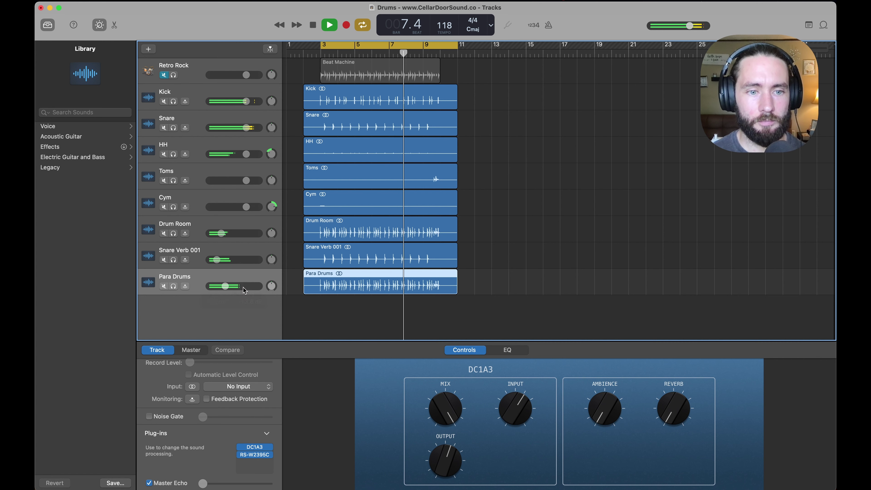
key("space")
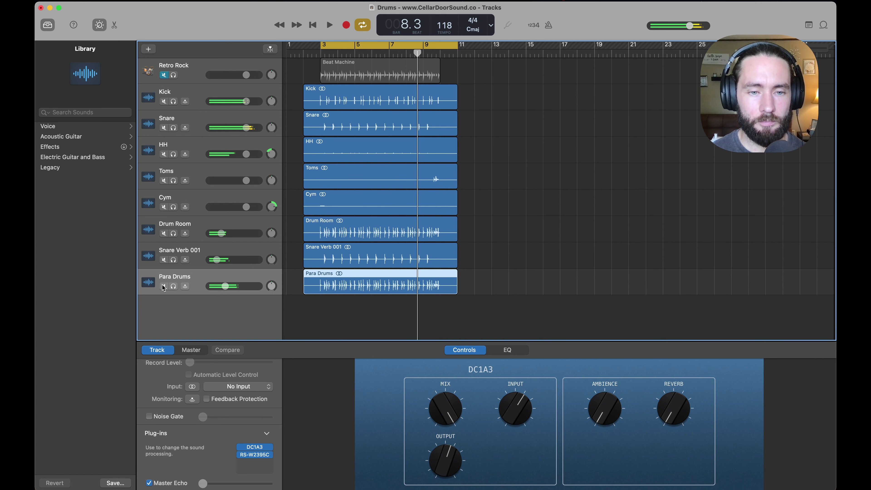
Step: Lower the Drum Room and Snare Verb 001 volumes a touch during playback, and mute and unmute Para Drums to compare
key("space")
left_click_drag(216, 259, 225, 286)
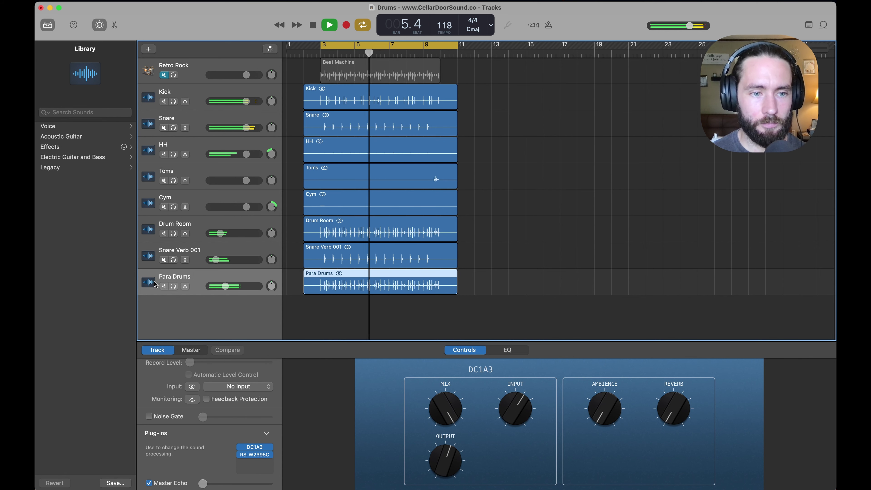
left_click(164, 286)
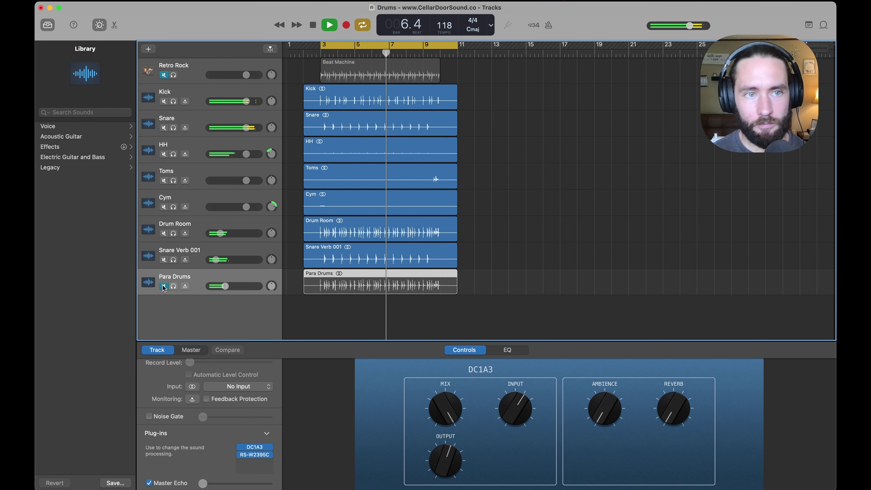
left_click(164, 286)
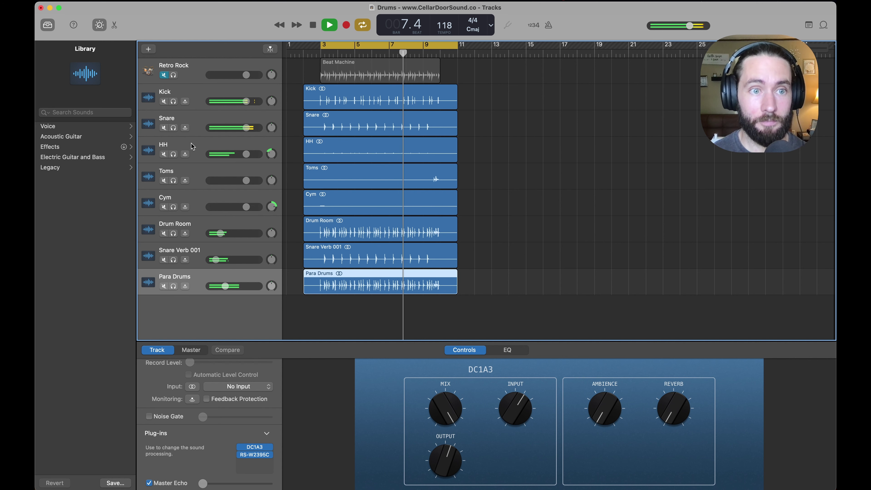
Step: Compare the soloed Retro Rock track with the full processed drum mix, clearing the solo between listens
left_click(174, 75)
key("space")
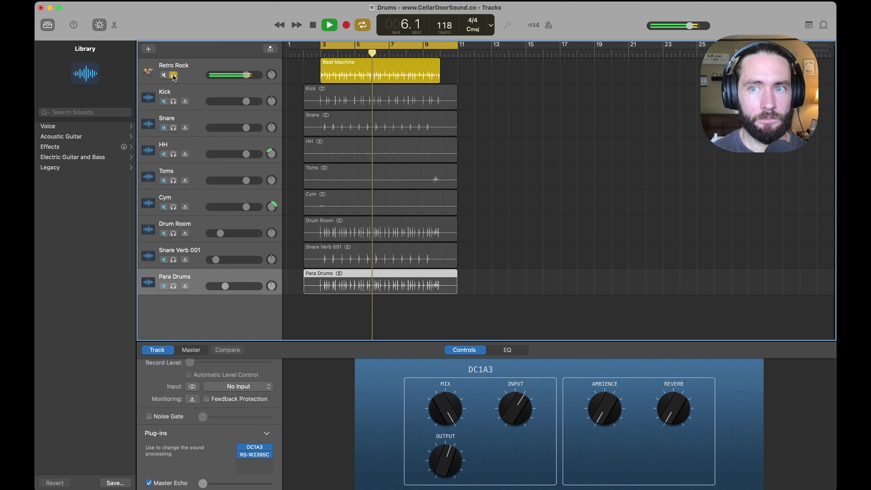
key("space")
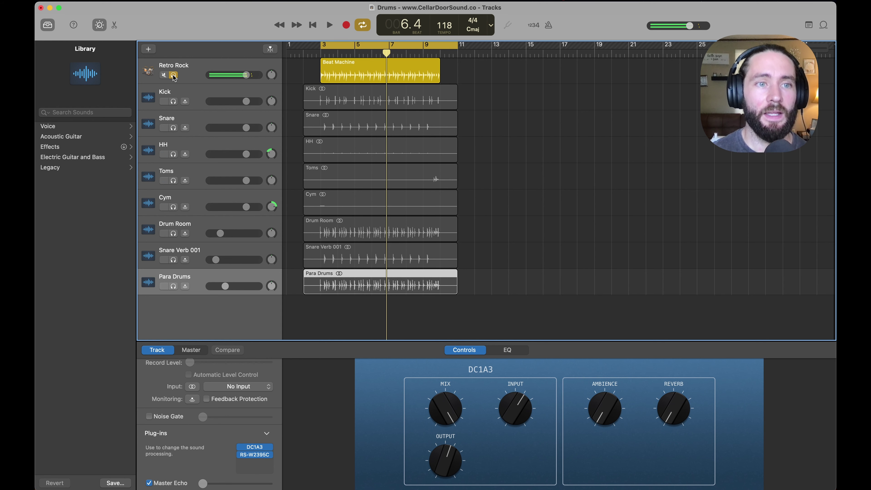
left_click(174, 75)
key("space")
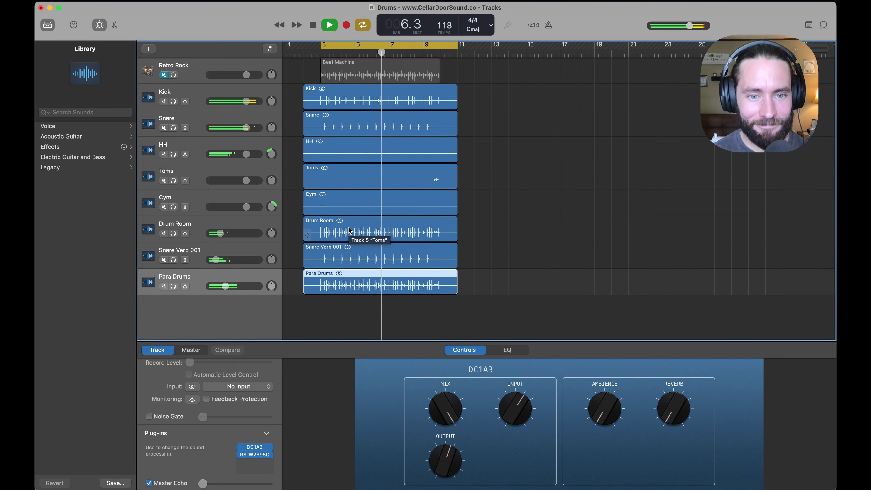
key("space")
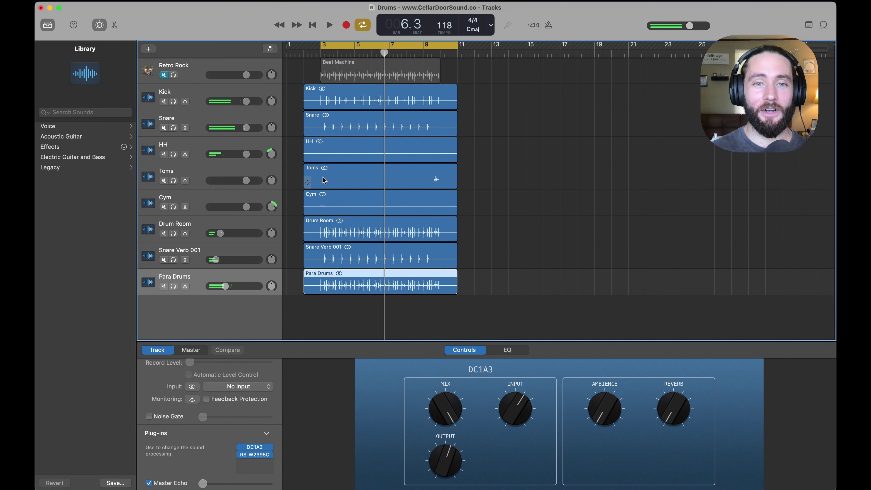